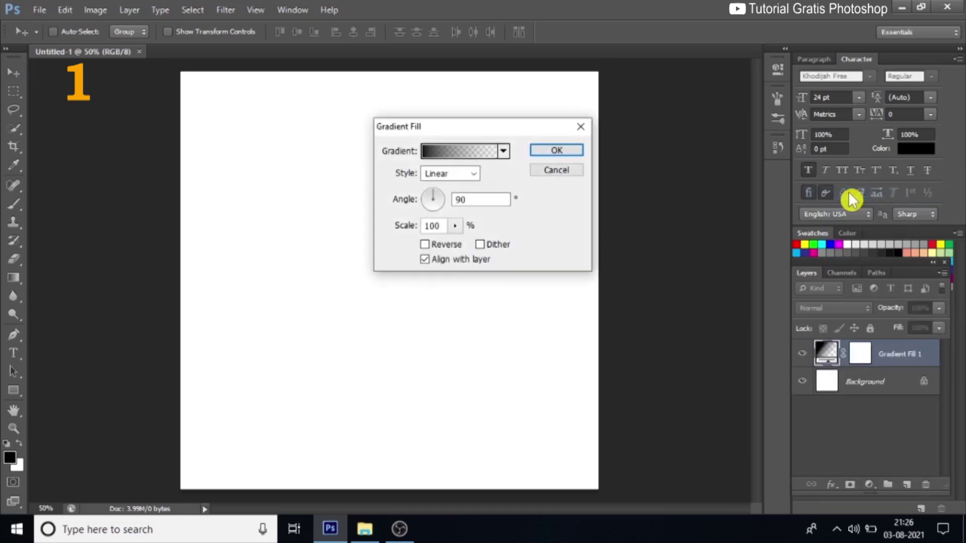
Step: Base the gradient fill on the Foreground to Background preset and set its starting colour stop to gold cb9f07
left_click(454, 158)
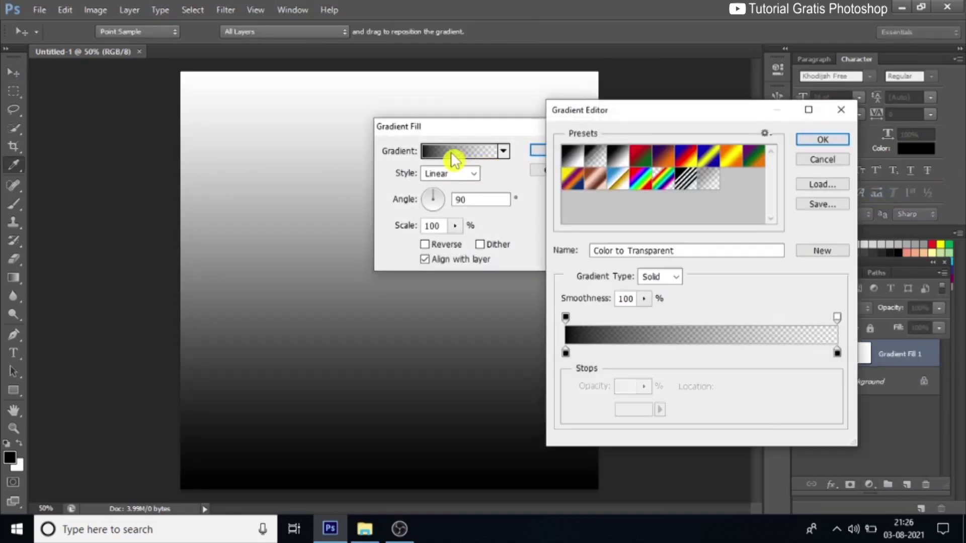
left_click(570, 159)
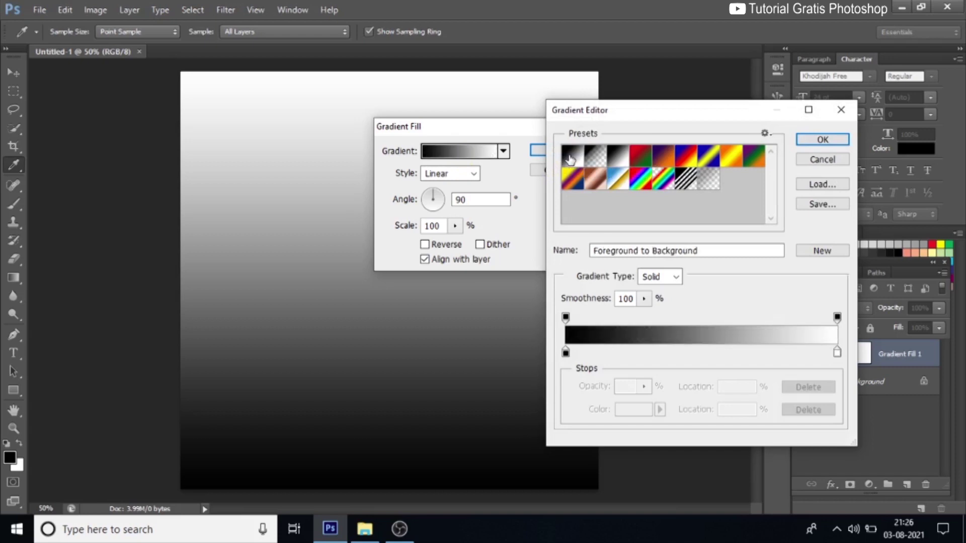
left_click(566, 354)
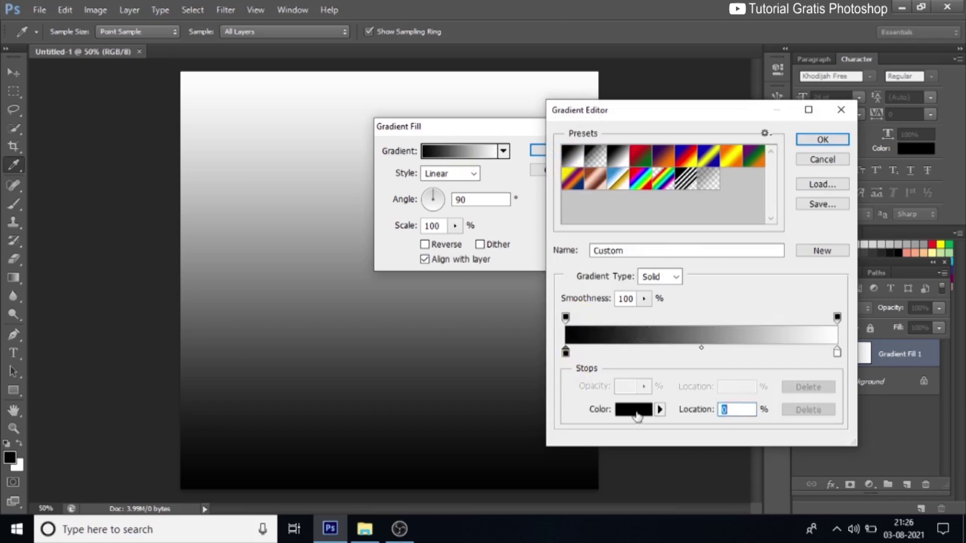
left_click(637, 416)
left_click(674, 306)
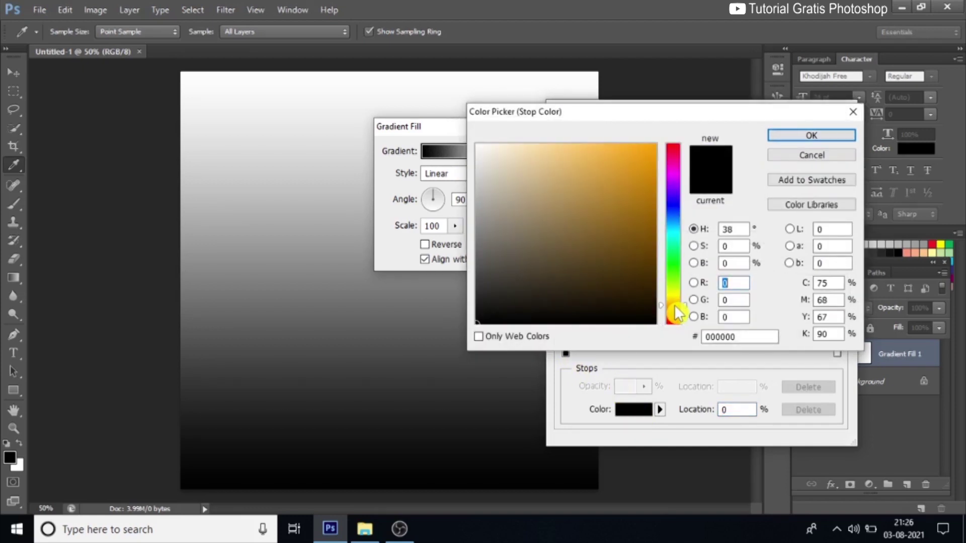
left_click(637, 184)
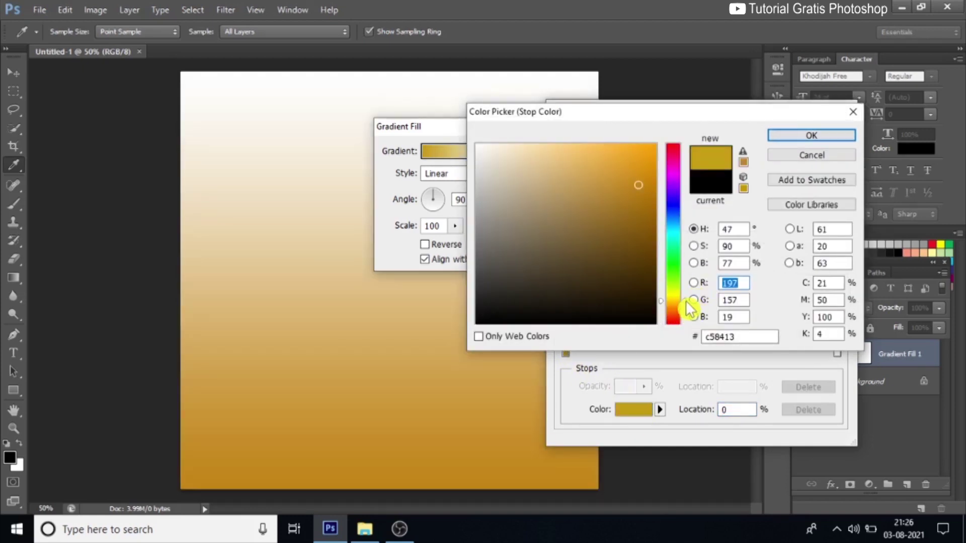
left_click(649, 180)
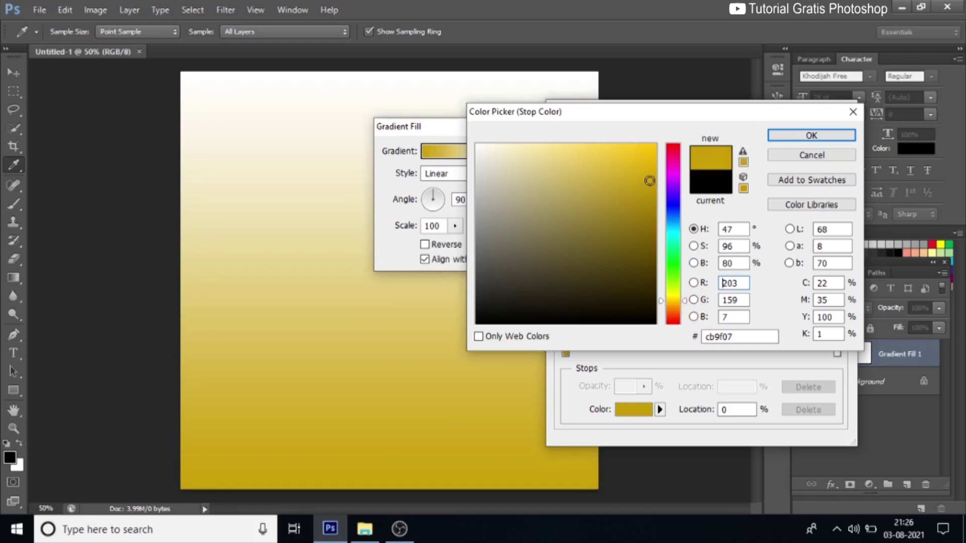
left_click(791, 138)
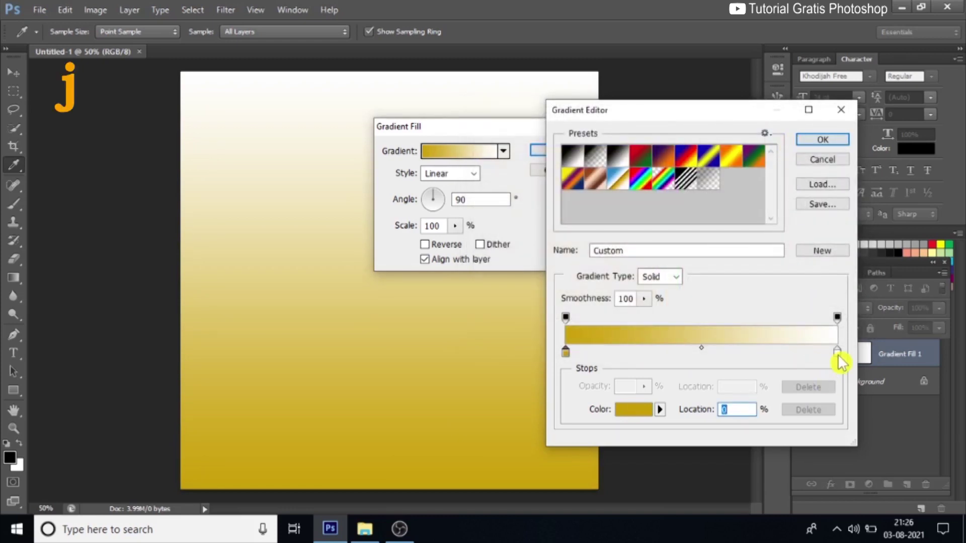
Step: Set the gradient fill's end colour stop to dark golden brown 895b02 and apply the fill layer
left_click(837, 353)
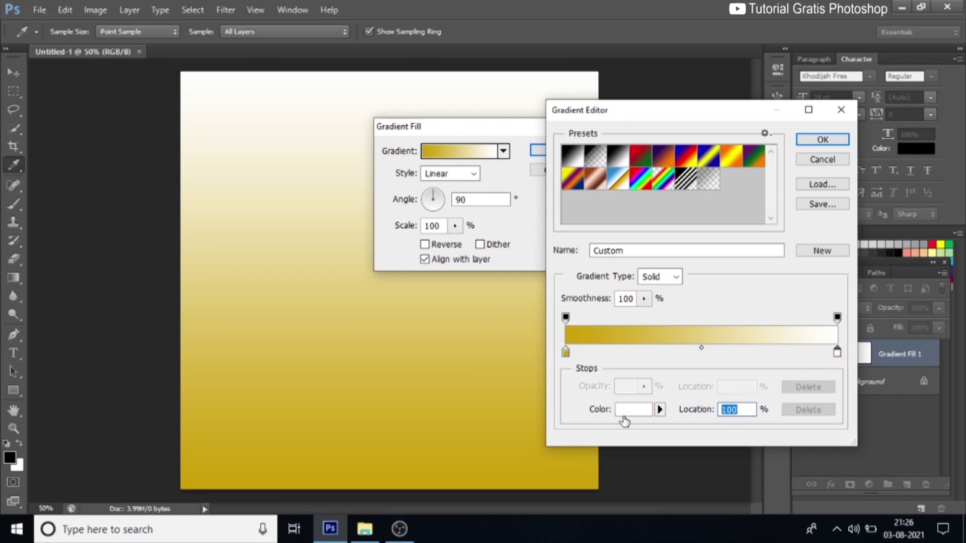
left_click(629, 412)
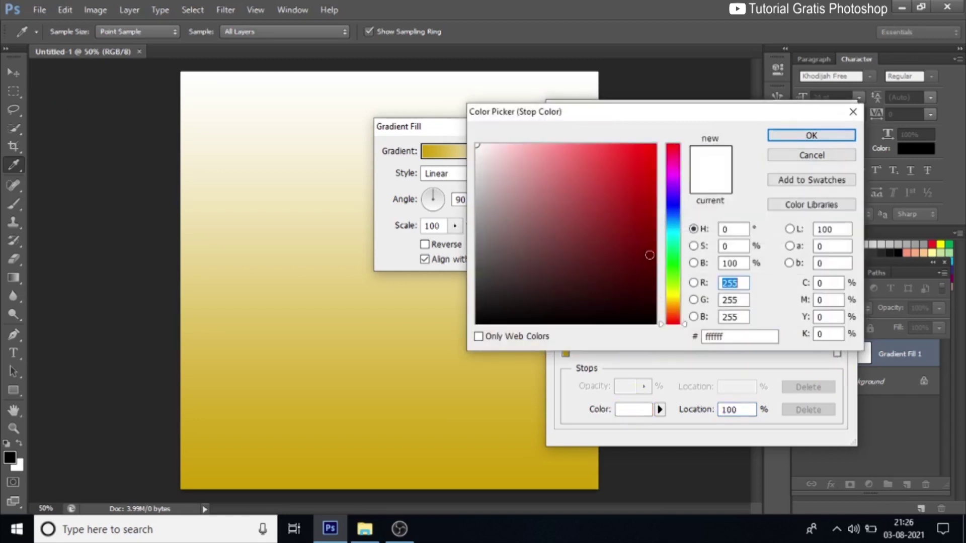
left_click(672, 305)
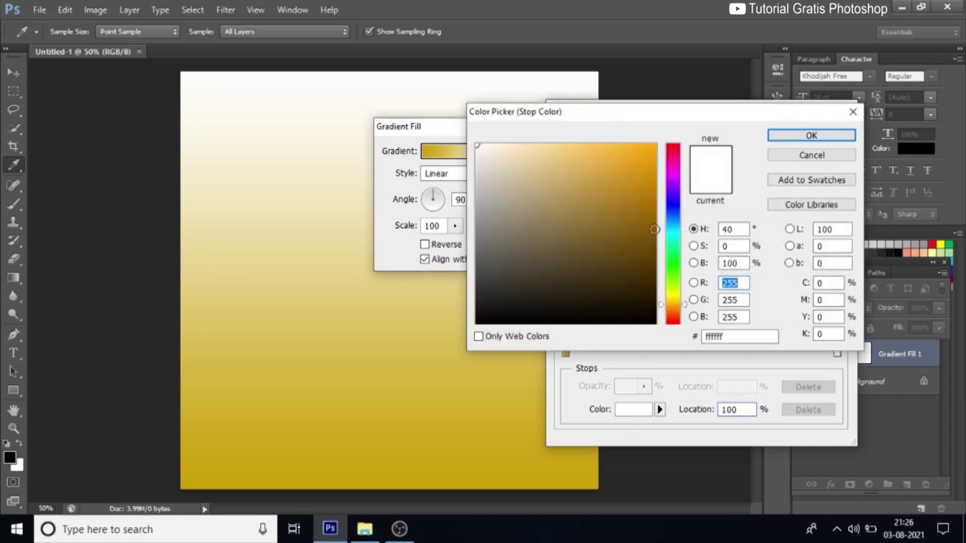
left_click(652, 216)
left_click_drag(651, 216, 654, 228)
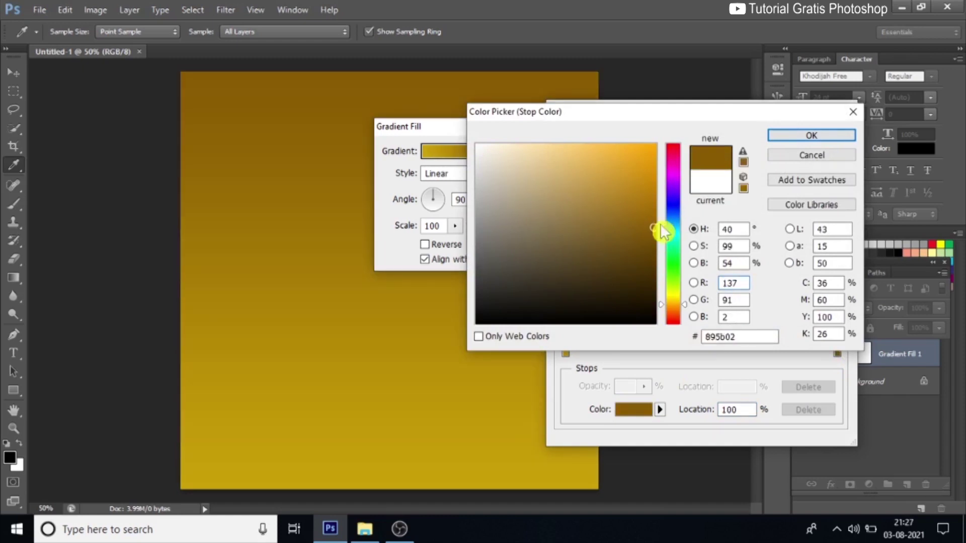
left_click(810, 137)
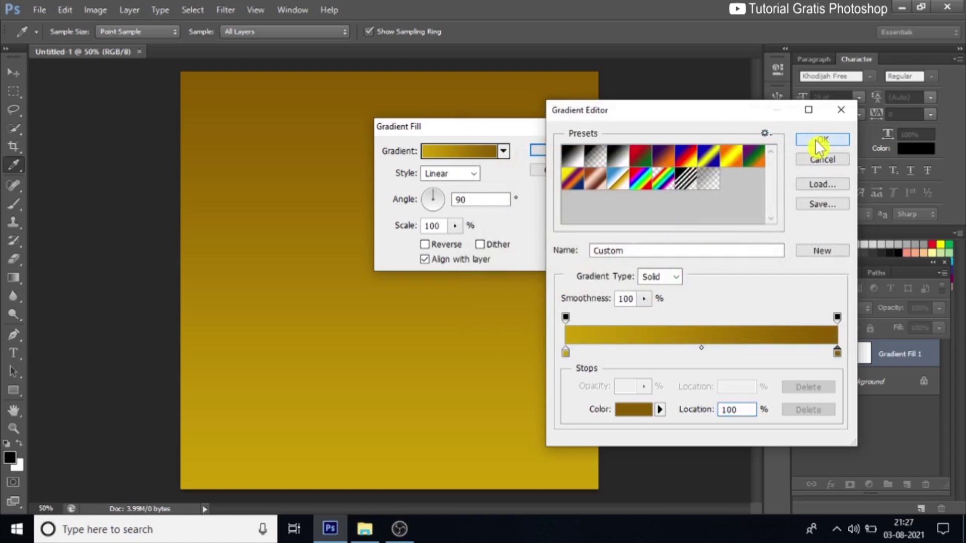
left_click(822, 141)
left_click(543, 153)
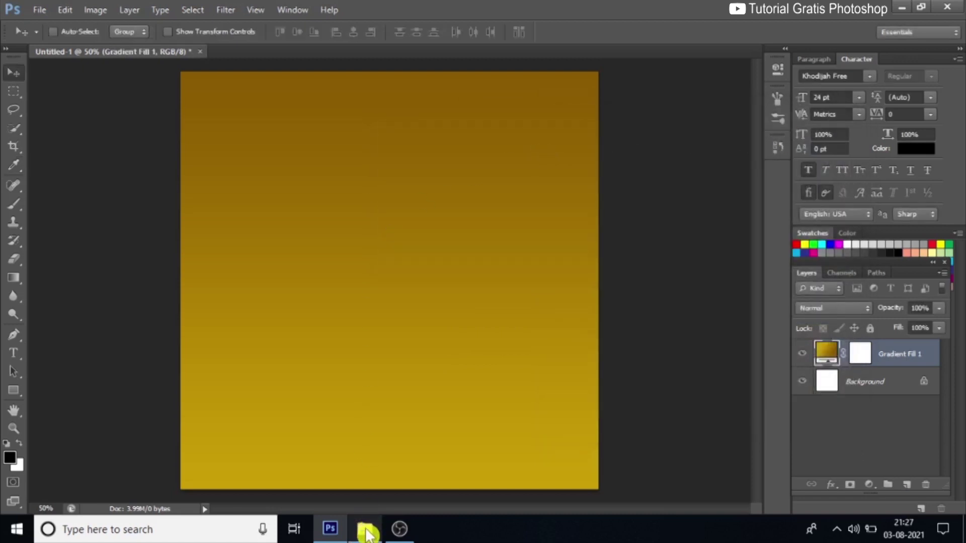
Step: Switch to File Explorer and open frame.png, gurun.png, lamp.png, link.psd, pattern.png and Foto.jpg in Photoshop as separate documents
left_click(366, 529)
left_click_drag(717, 254, 289, 136)
left_click_drag(317, 183, 290, 297)
left_click_drag(280, 58, 321, 48)
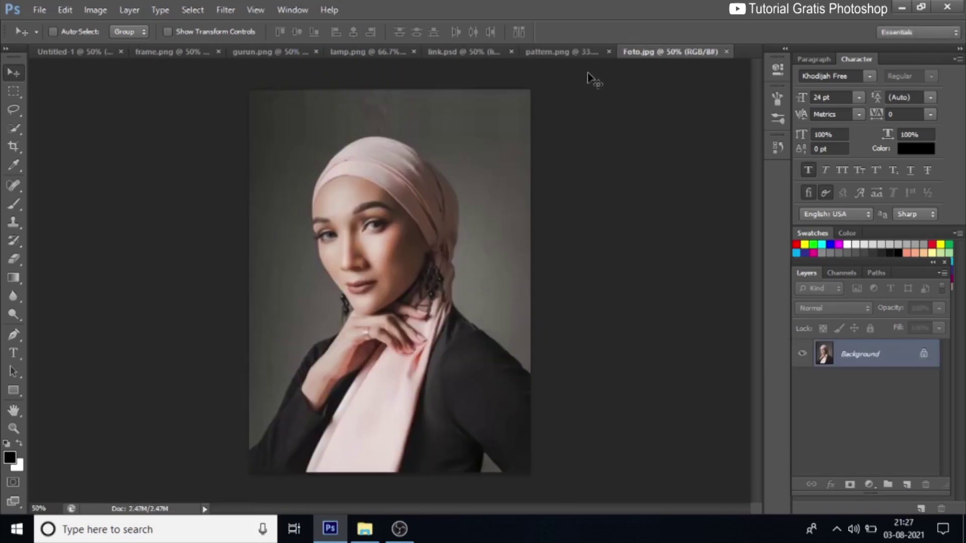
Step: Copy the ornament from pattern.png into Untitled-1 and position it so it covers nearly the whole canvas
left_click(559, 56)
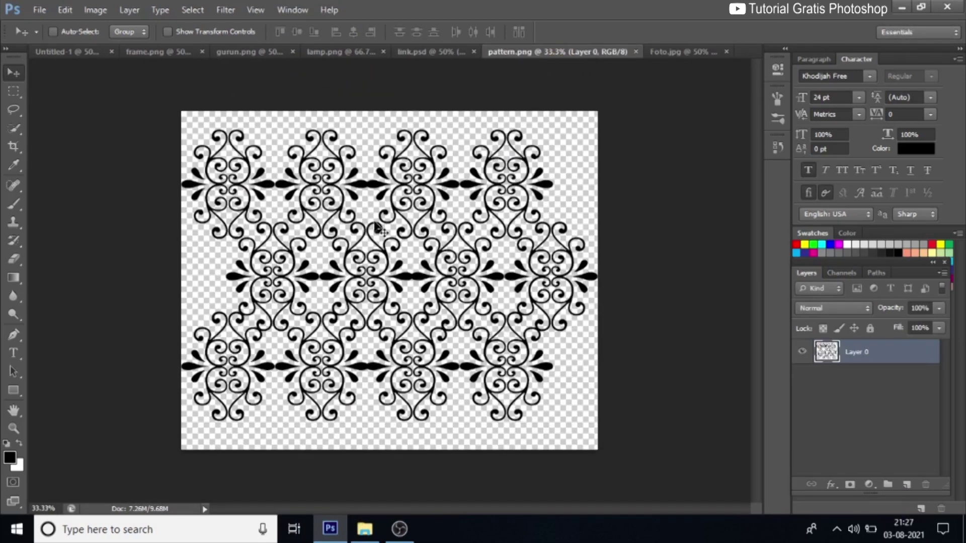
left_click_drag(332, 199, 387, 264)
left_click_drag(403, 317, 361, 186)
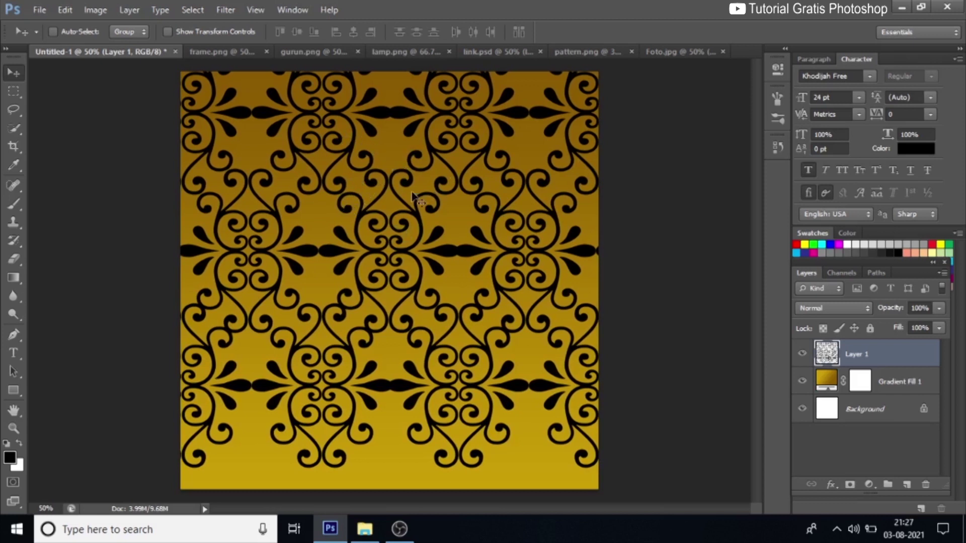
Step: Add a Gradient Overlay to the pattern layer and set its start stop to gold c49807 sampled from the lower background
left_click(831, 484)
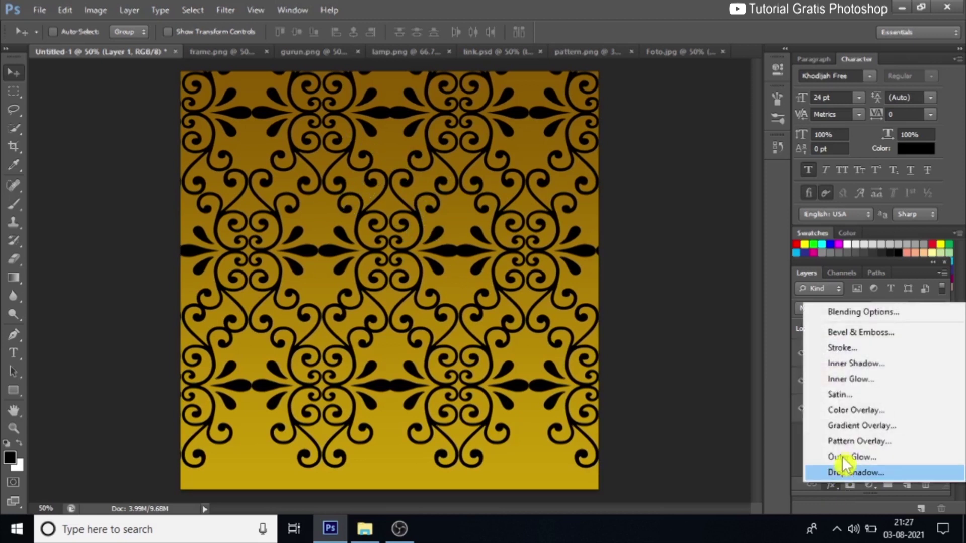
left_click(845, 428)
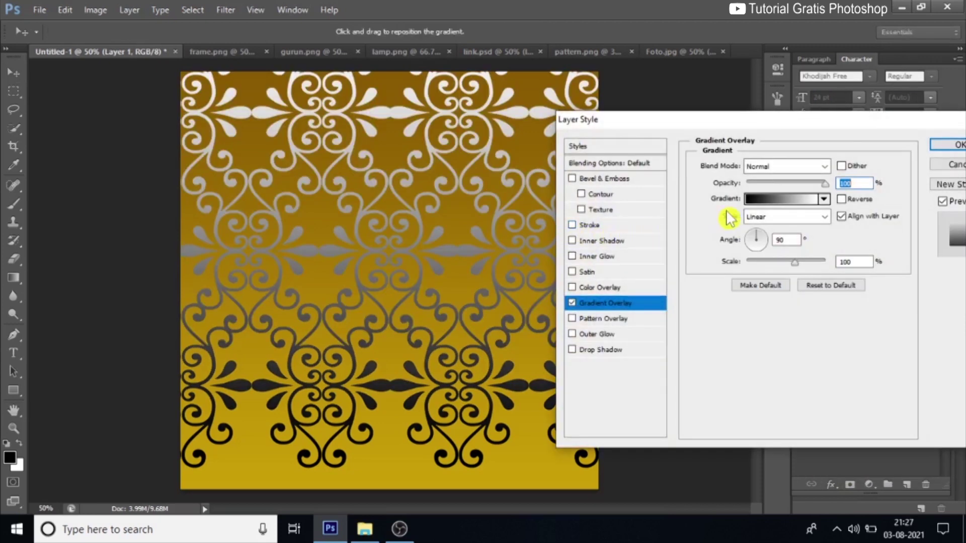
left_click(779, 205)
left_click(566, 352)
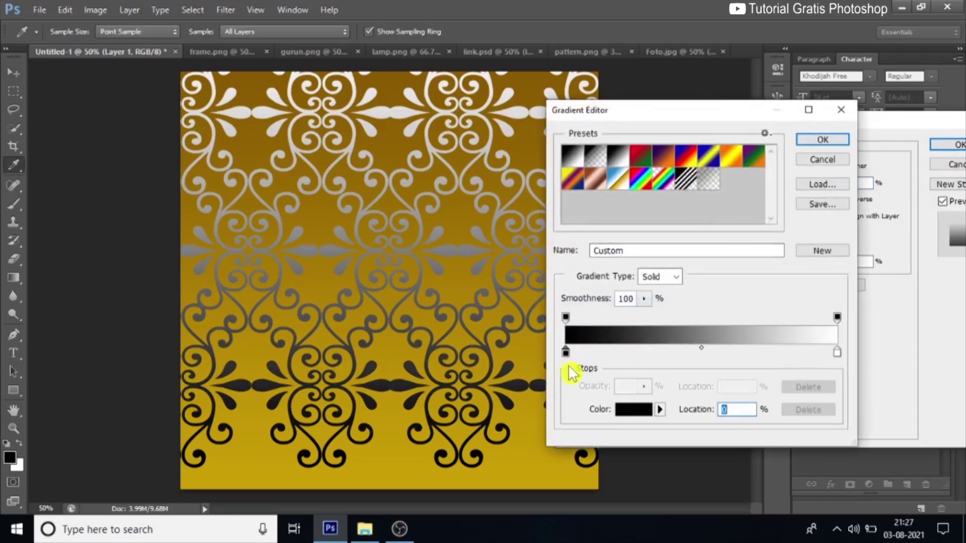
left_click(634, 416)
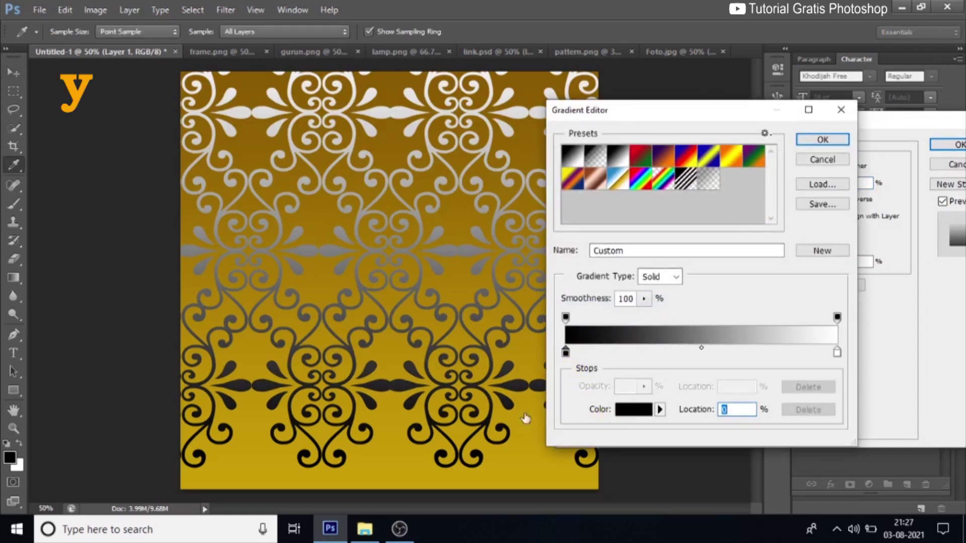
left_click(393, 419)
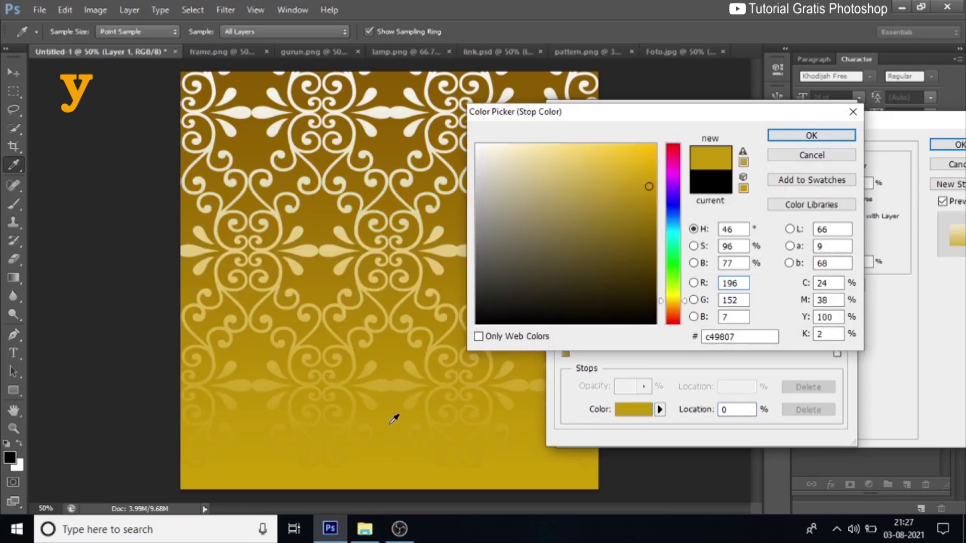
left_click(807, 136)
Step: Set the pattern overlay's end stop to 9d6d09, slightly lighter than the upper background, and apply the layer style
left_click(837, 352)
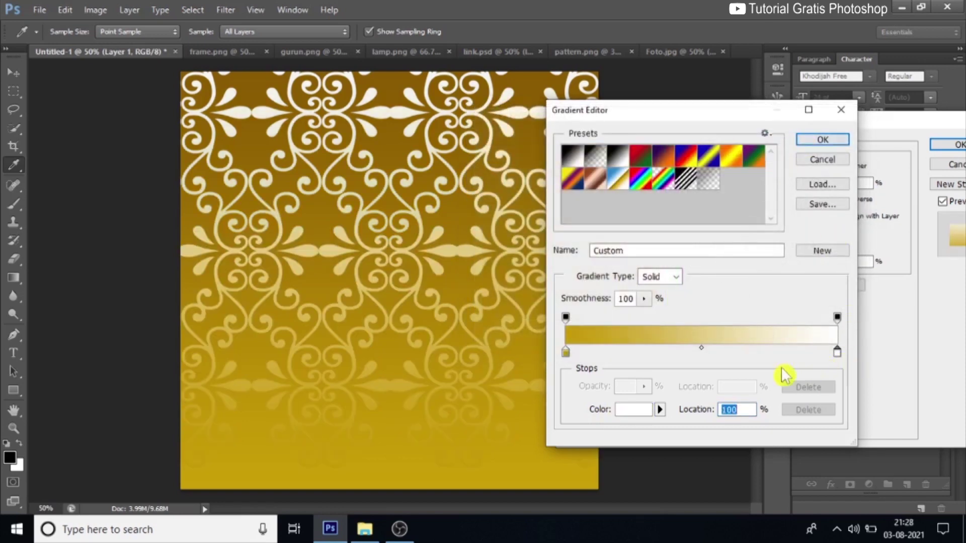
left_click(642, 415)
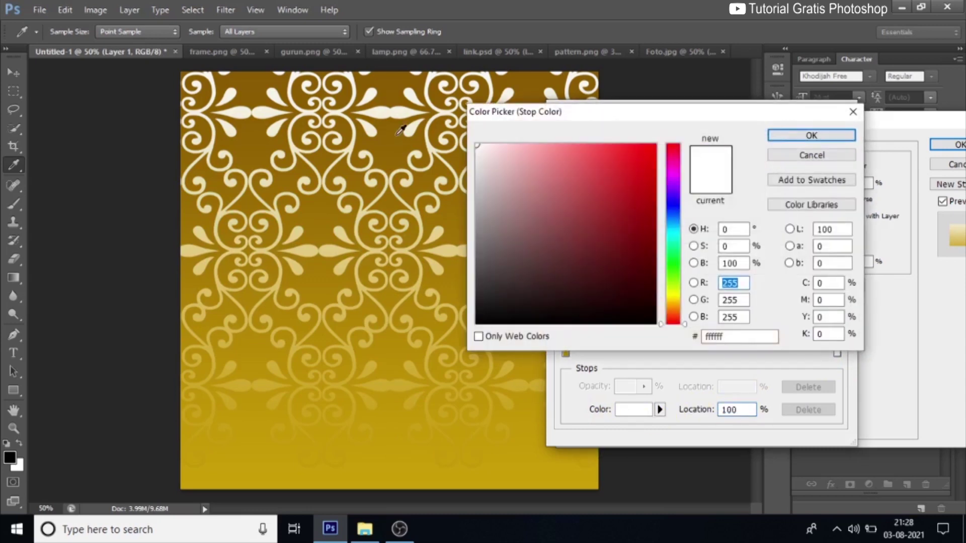
left_click(395, 135)
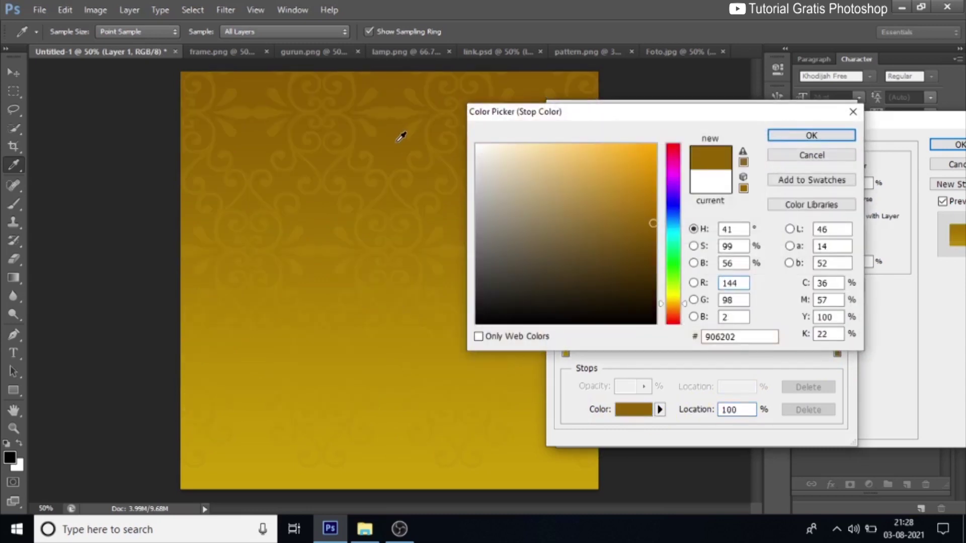
left_click(647, 215)
left_click(645, 213)
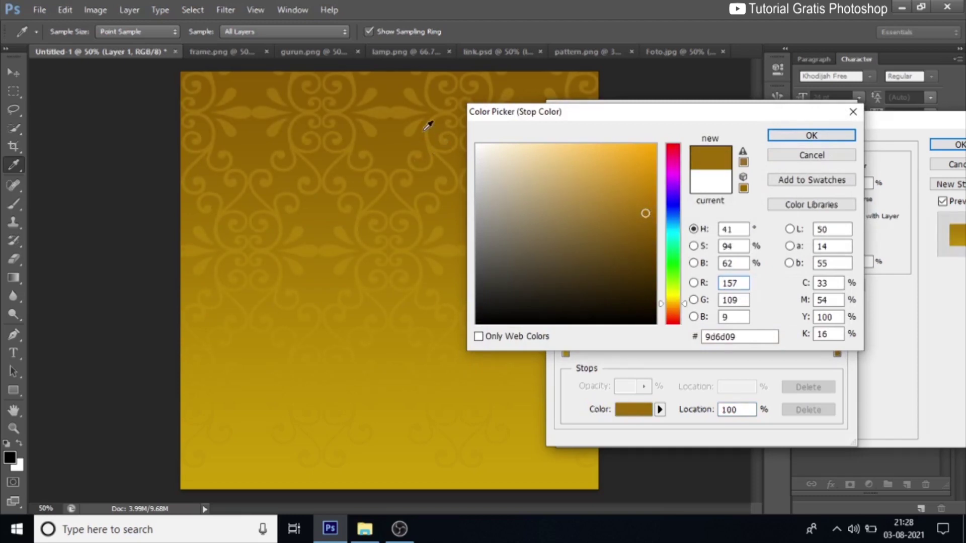
left_click(845, 137)
left_click(831, 141)
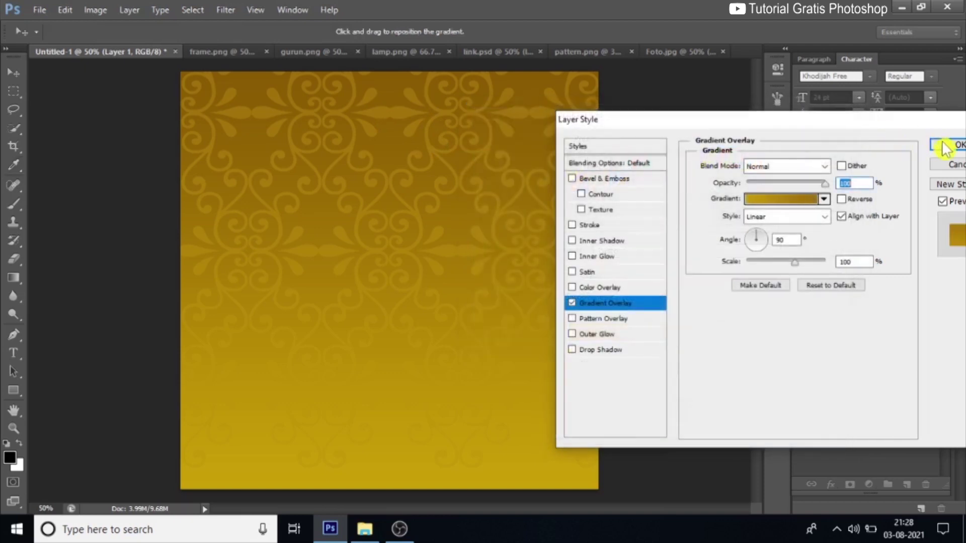
left_click(945, 146)
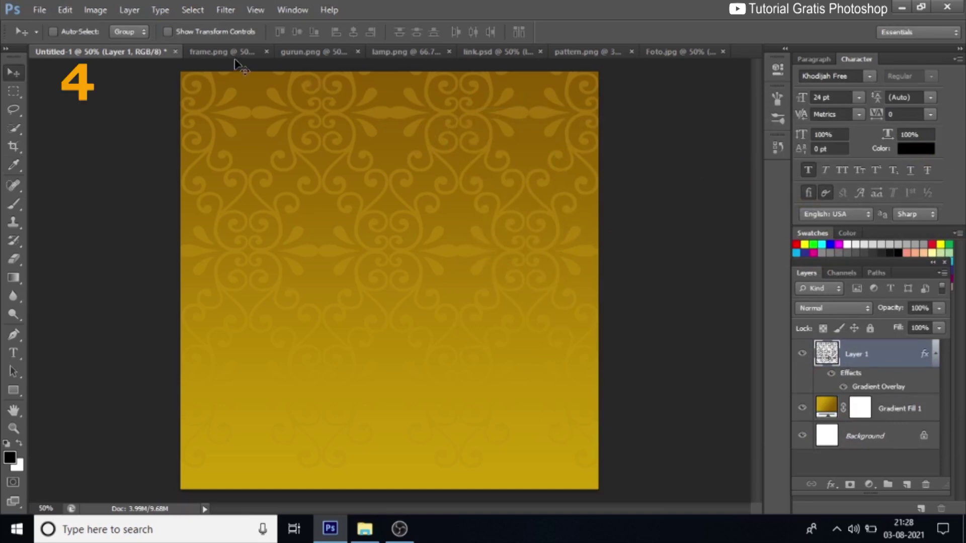
Step: Copy the lanterns from lamp.png into the upper-left corner of Untitled-1's canvas and enlarge them to about 118%
left_click(399, 52)
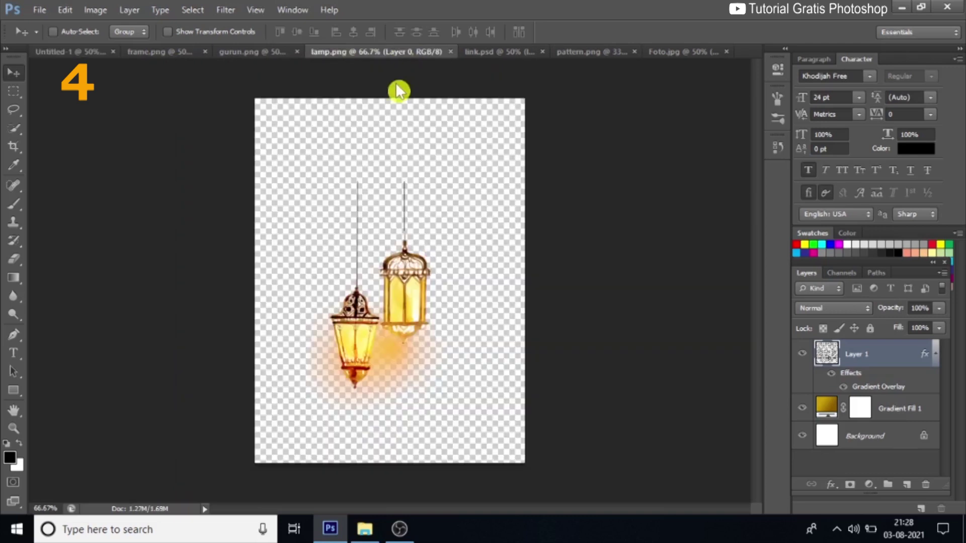
left_click_drag(355, 228, 250, 152)
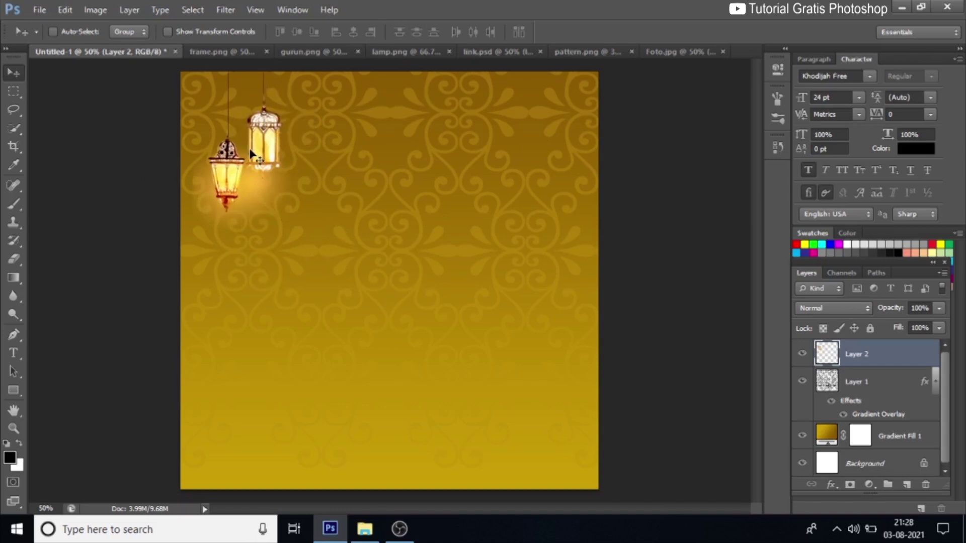
key("ctrl+t")
mouse_move(292, 227)
left_mouse_down()
mouse_move(312, 261)
mouse_move(297, 237)
left_mouse_up()
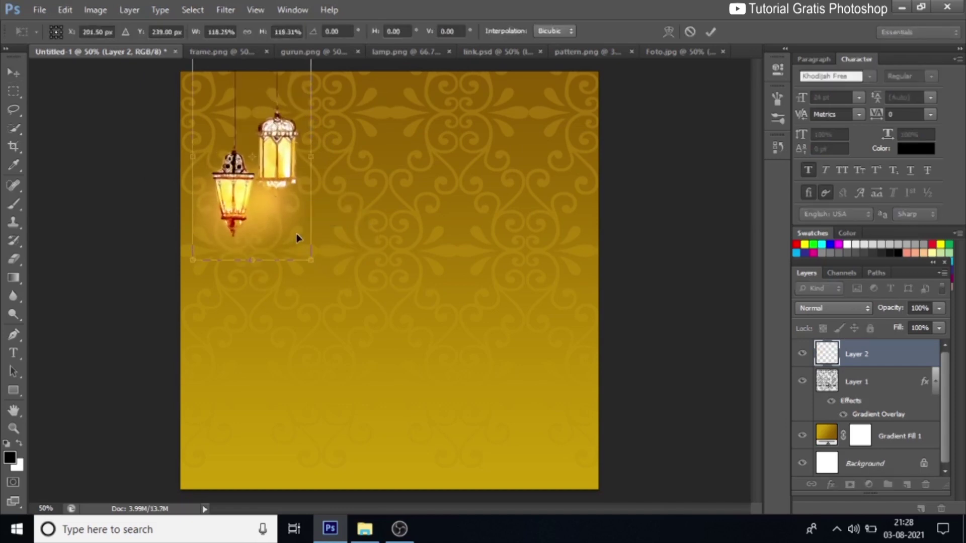
left_click(710, 32)
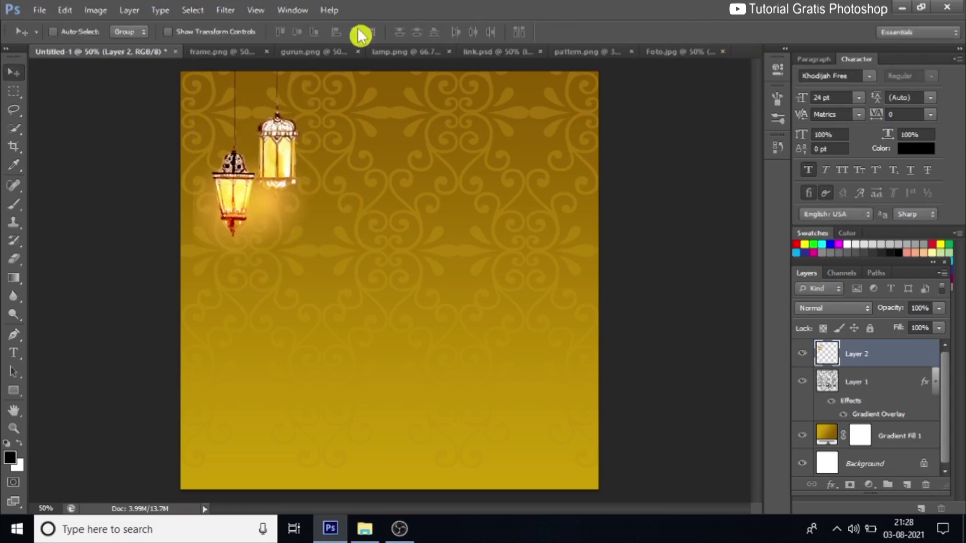
Step: Copy the white frame shape from frame.png into Untitled-1 and place it on the right side of the canvas, beside the lanterns
left_click(248, 53)
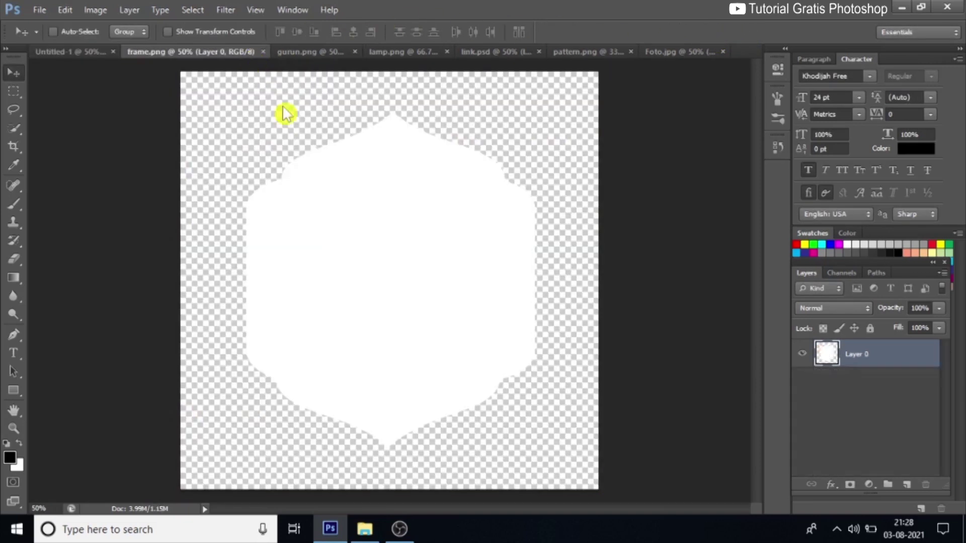
left_click_drag(356, 211, 424, 236)
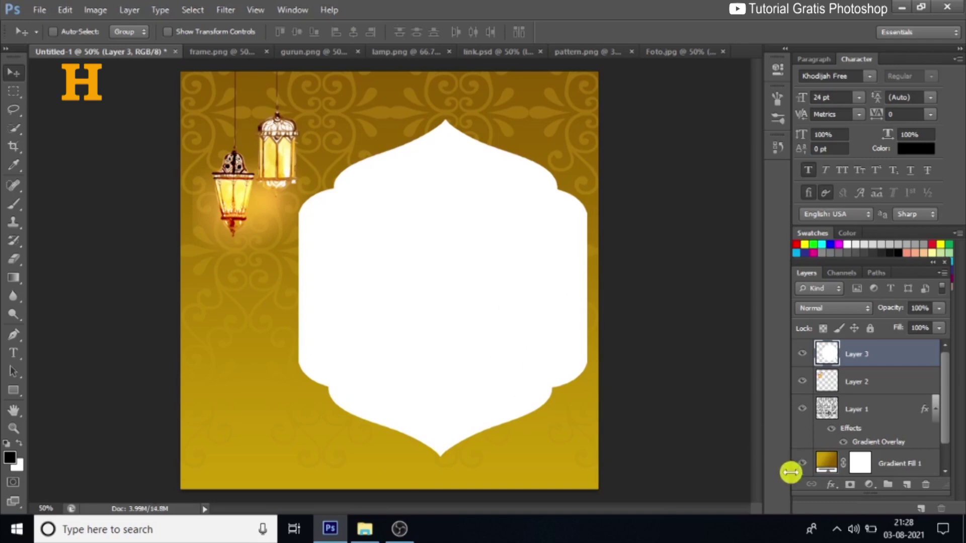
Step: Add a Gradient Overlay to the frame layer and set its start stop to brown 8b5d02 sampled from the upper background
left_click(831, 485)
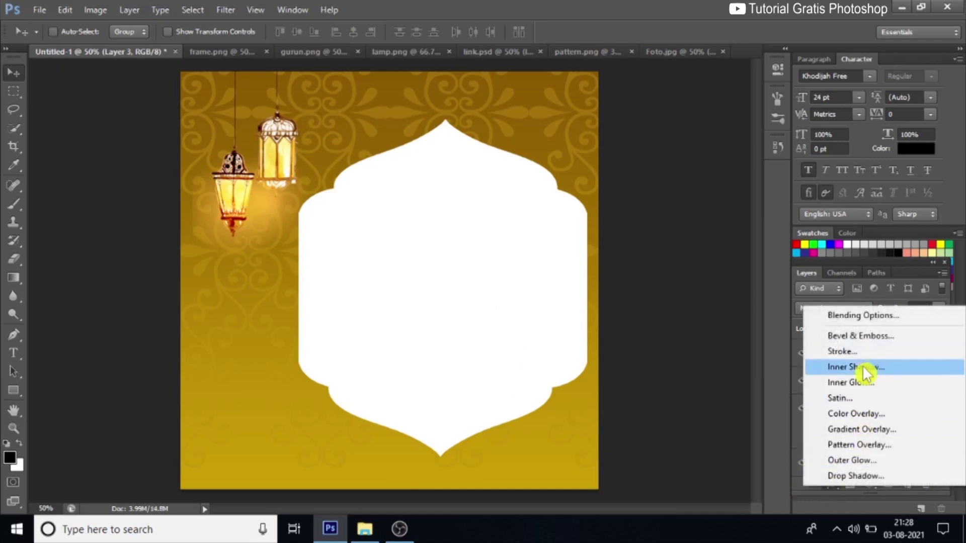
left_click(861, 430)
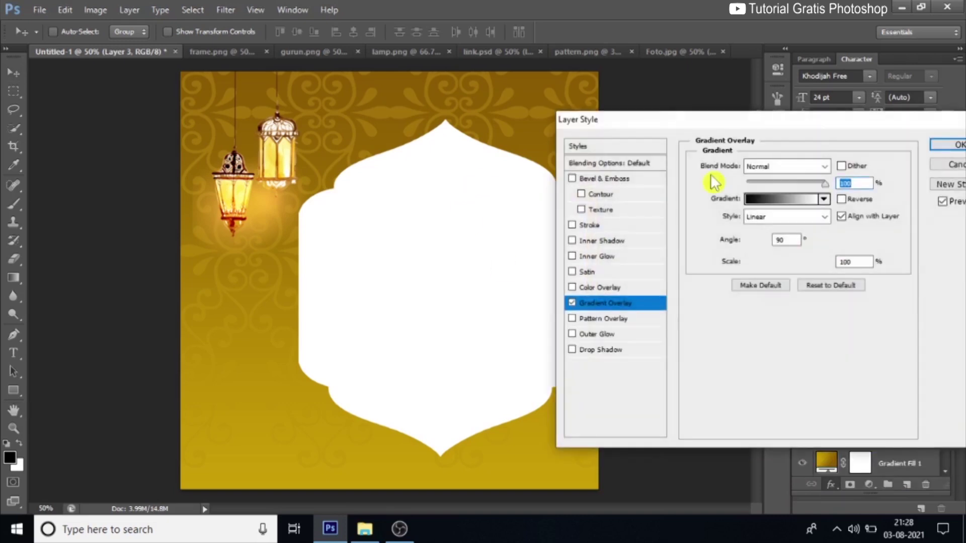
left_click(781, 204)
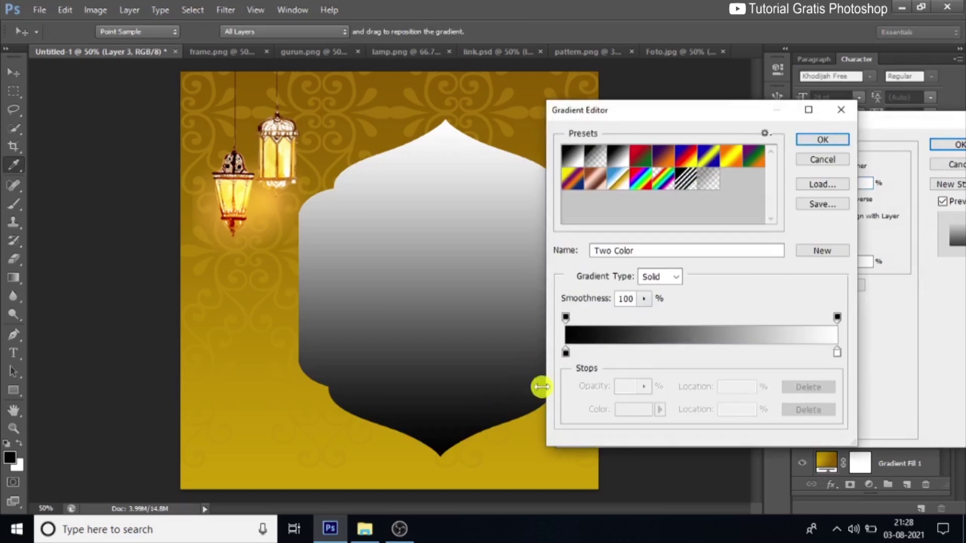
left_click(565, 352)
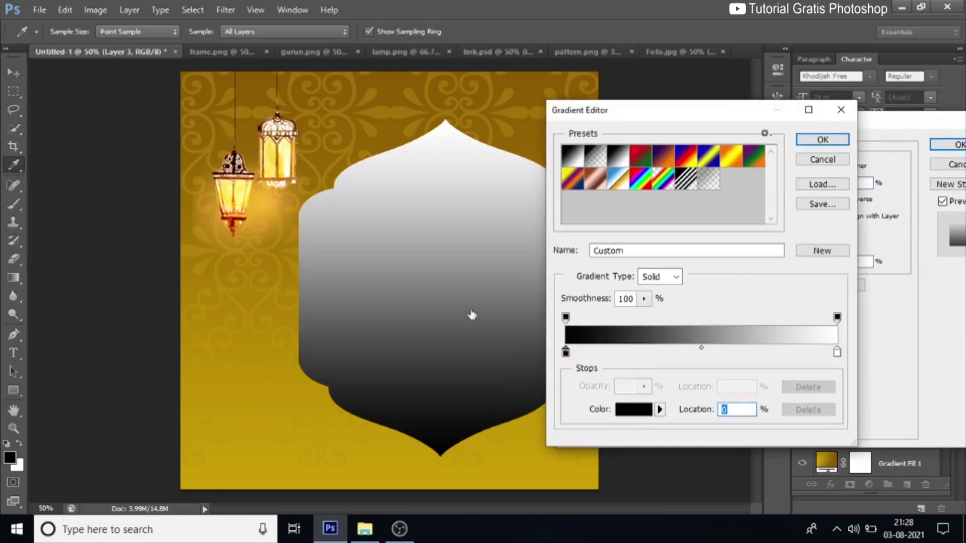
left_click(394, 99)
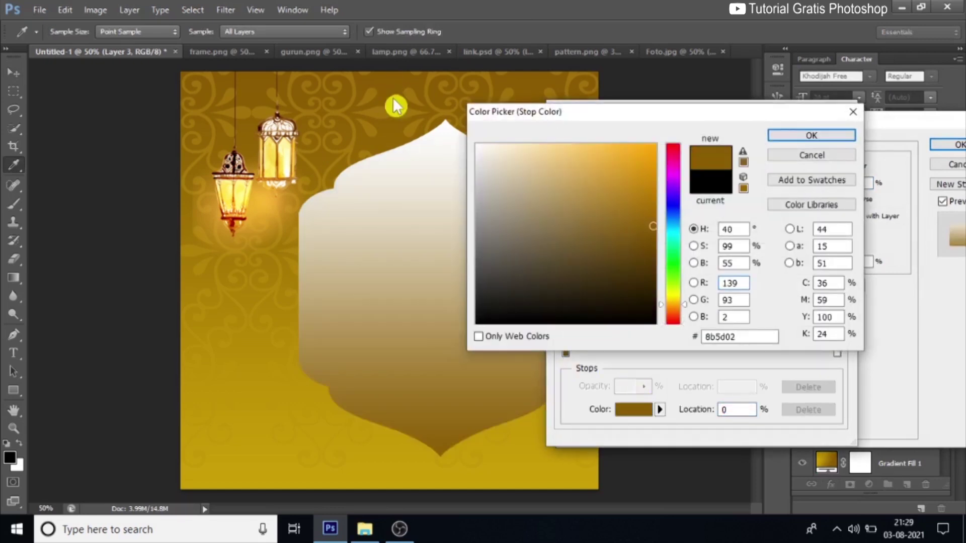
left_click(806, 135)
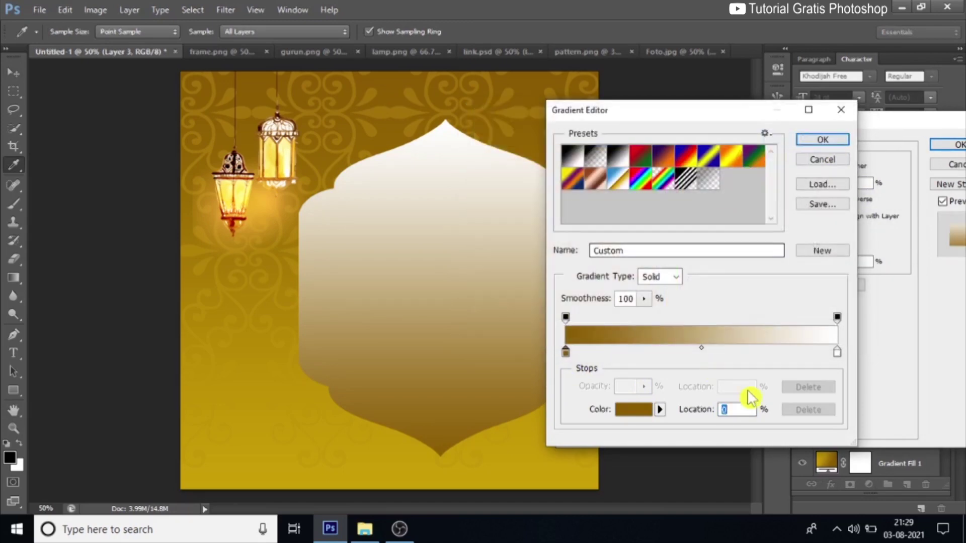
Step: Set the frame gradient's end stop to bright yellow ffde00 and accept the gradient
left_click(837, 352)
left_click(643, 409)
left_click(317, 445)
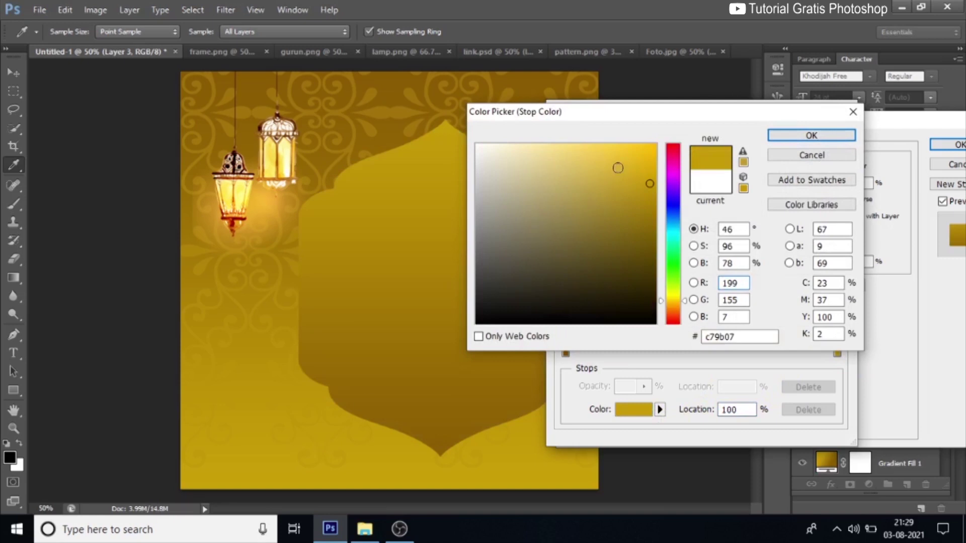
left_click(655, 145)
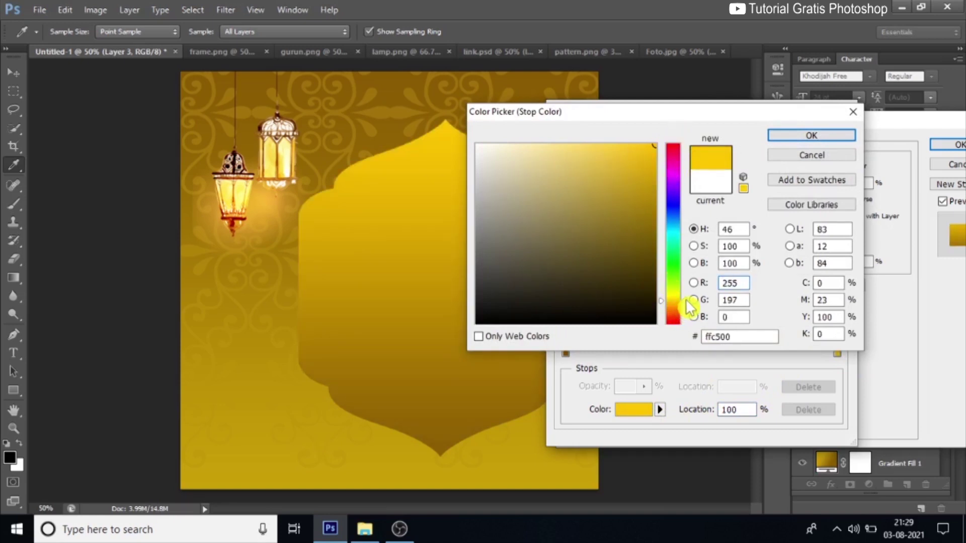
left_click_drag(687, 302, 688, 298)
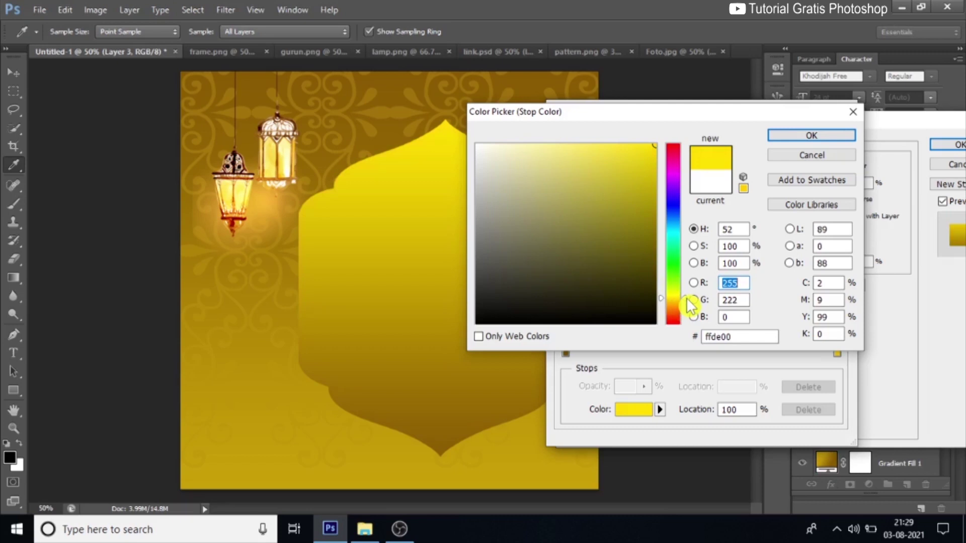
left_click(810, 137)
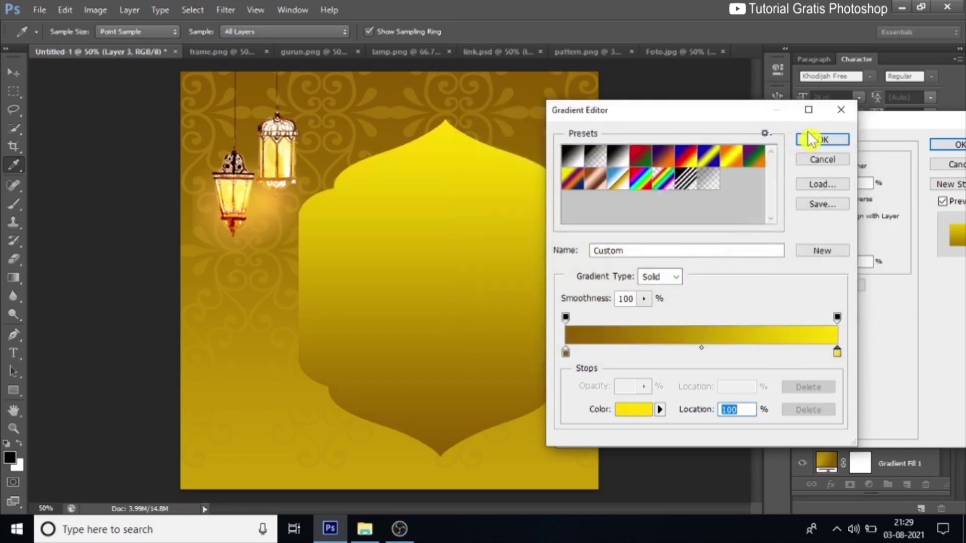
left_click(804, 143)
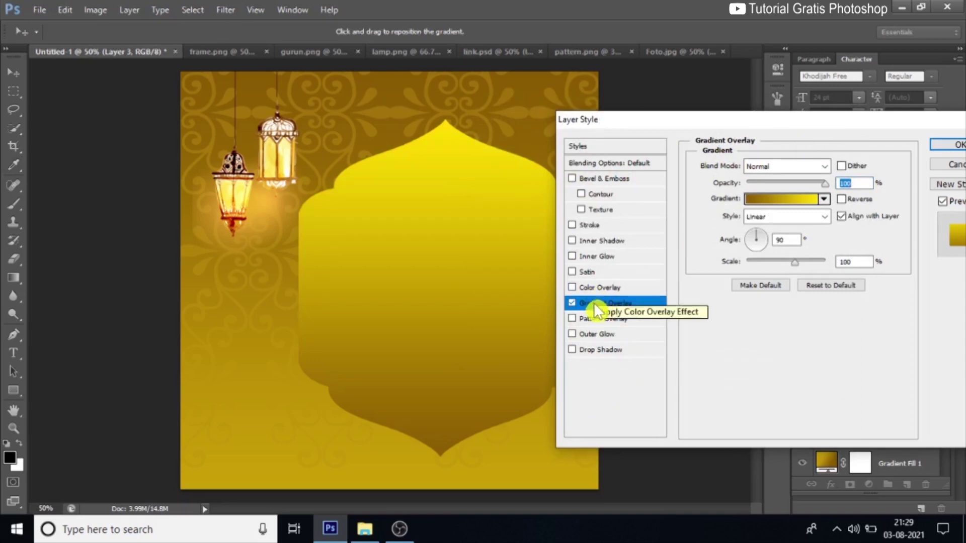
Step: Add a Stroke effect to the frame layer with position Inside and a size of 9 px
left_click(597, 225)
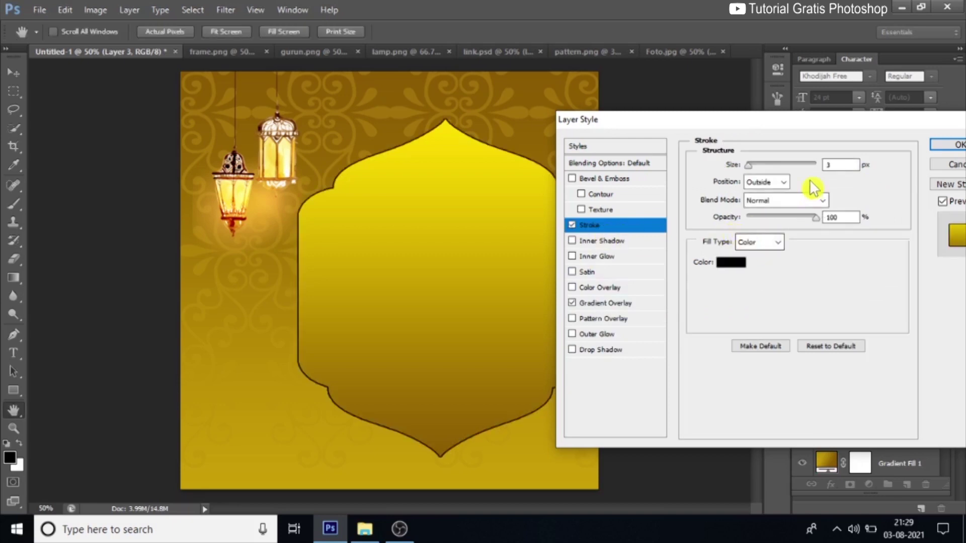
left_click(781, 182)
left_click(777, 208)
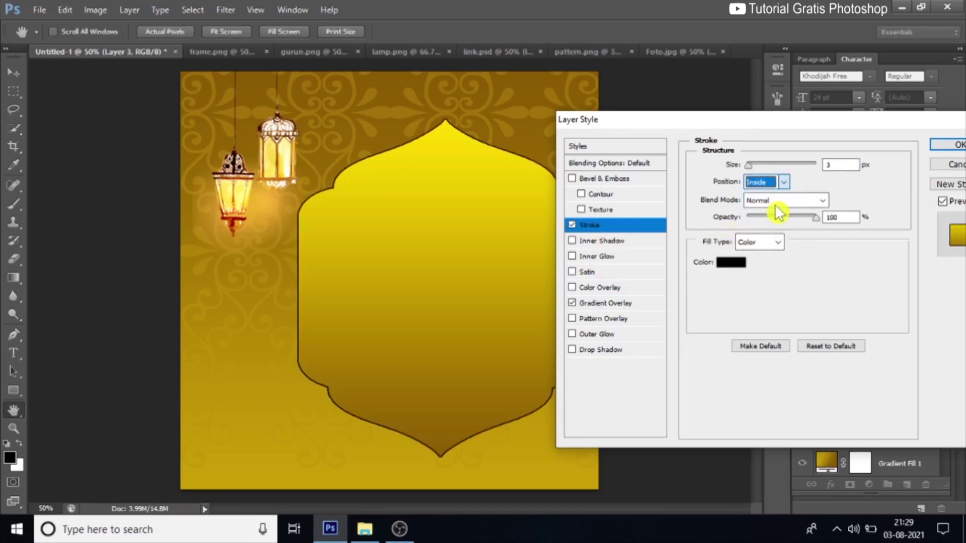
key("Up")
key("Up")
key("Up")
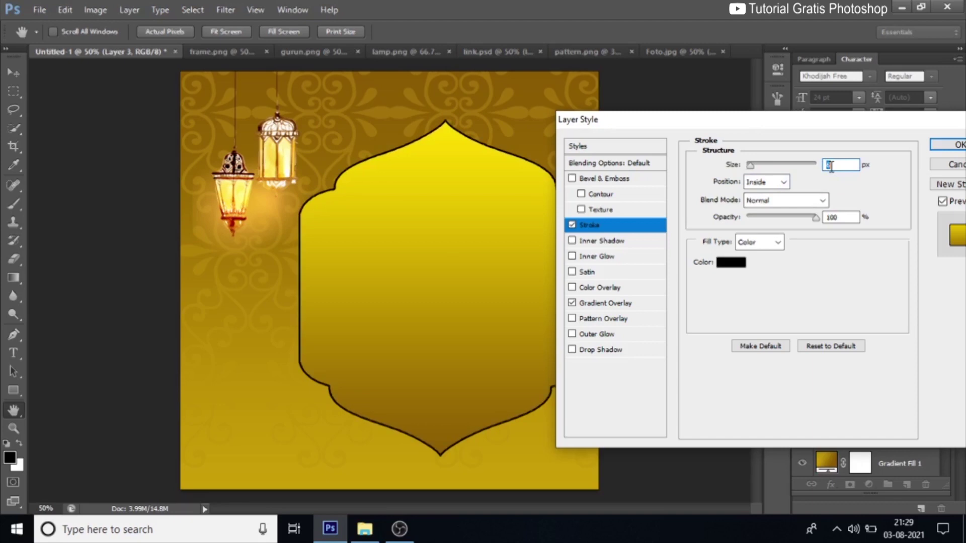
key("Up")
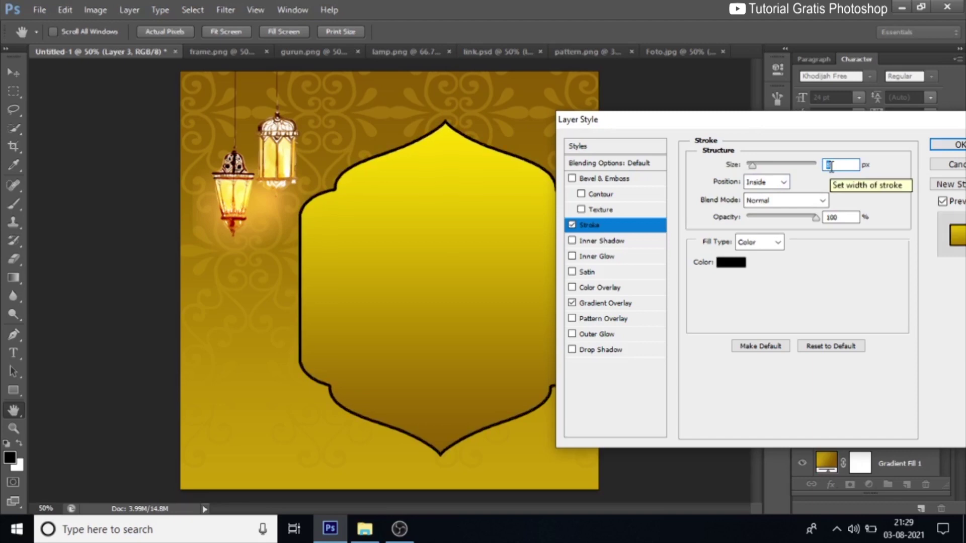
key("Up")
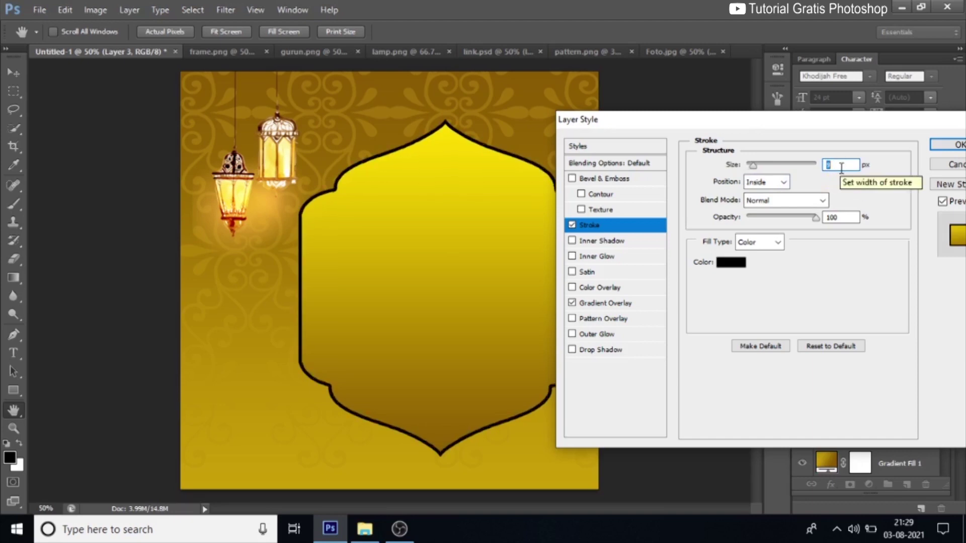
Step: Set the frame's stroke color to c0970d, slightly darker than the lower background gold, and apply the layer style
left_click(730, 262)
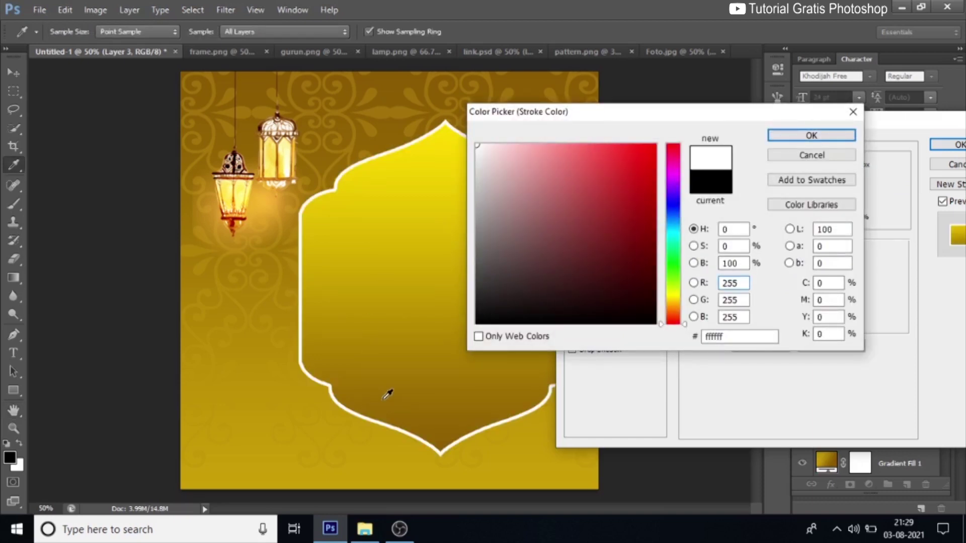
left_click(340, 435)
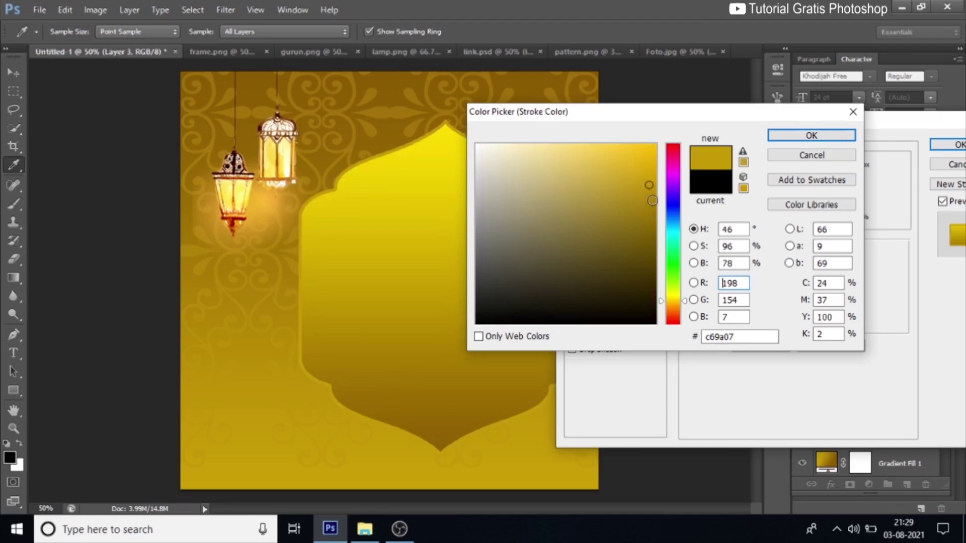
left_click(653, 197)
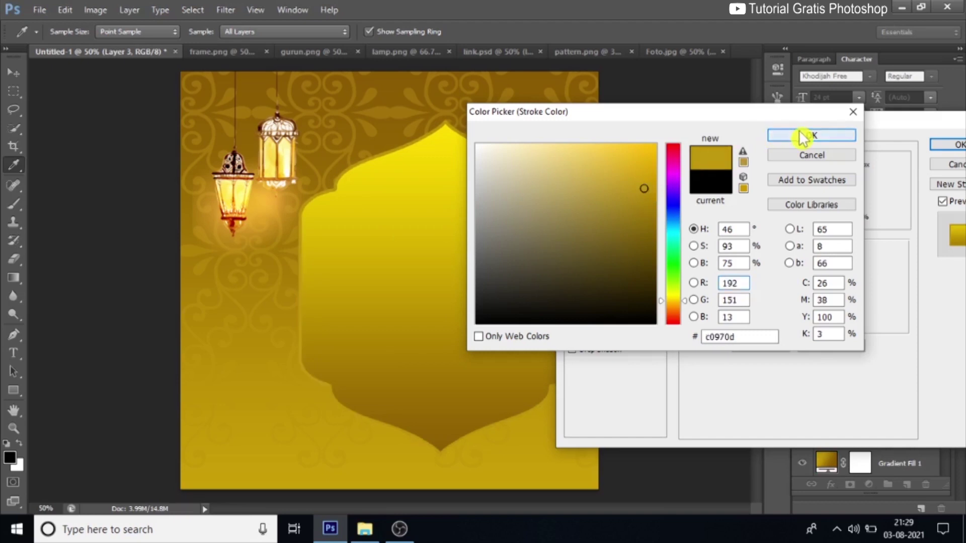
left_click(777, 135)
left_click(948, 146)
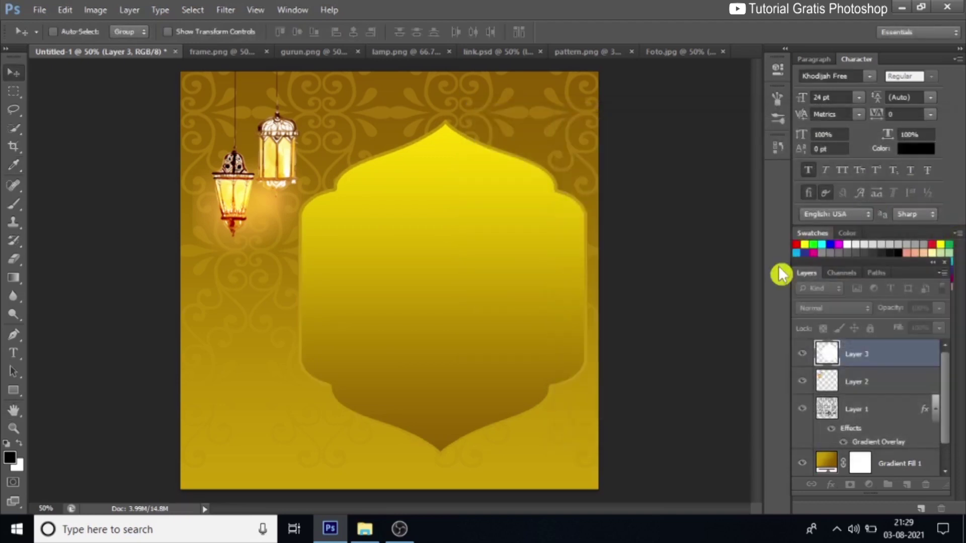
Step: Duplicate the frame layer and delete all effects from the copy
right_click(873, 356)
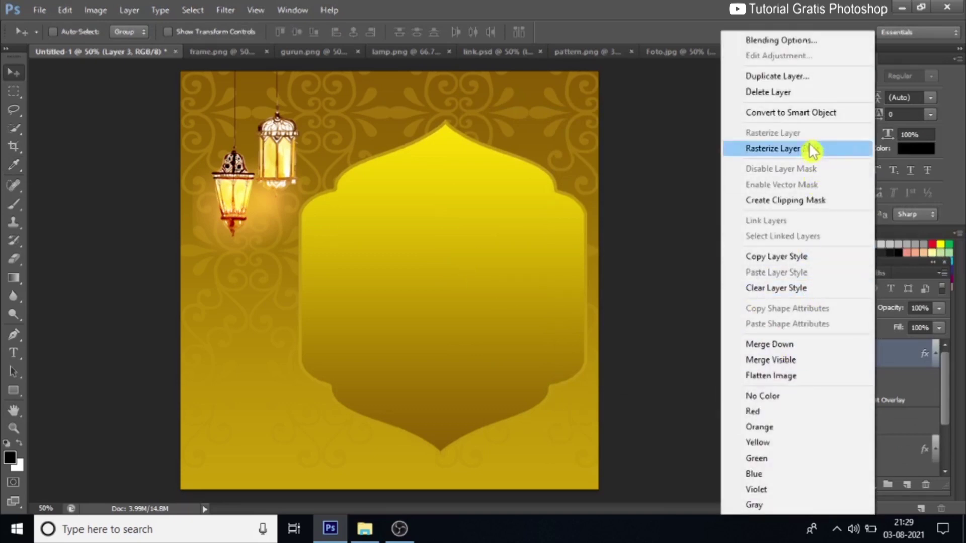
left_click(797, 77)
left_click(624, 160)
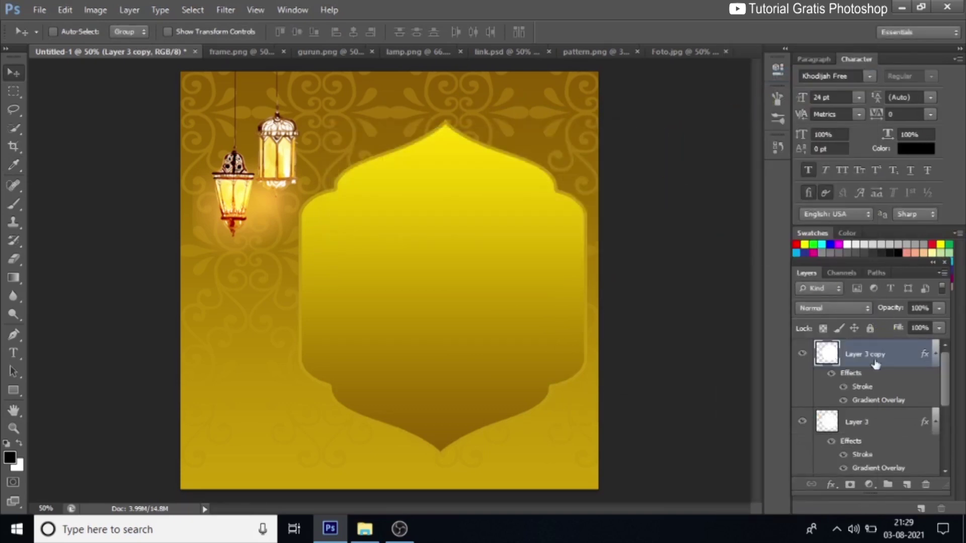
left_click_drag(861, 380, 926, 486)
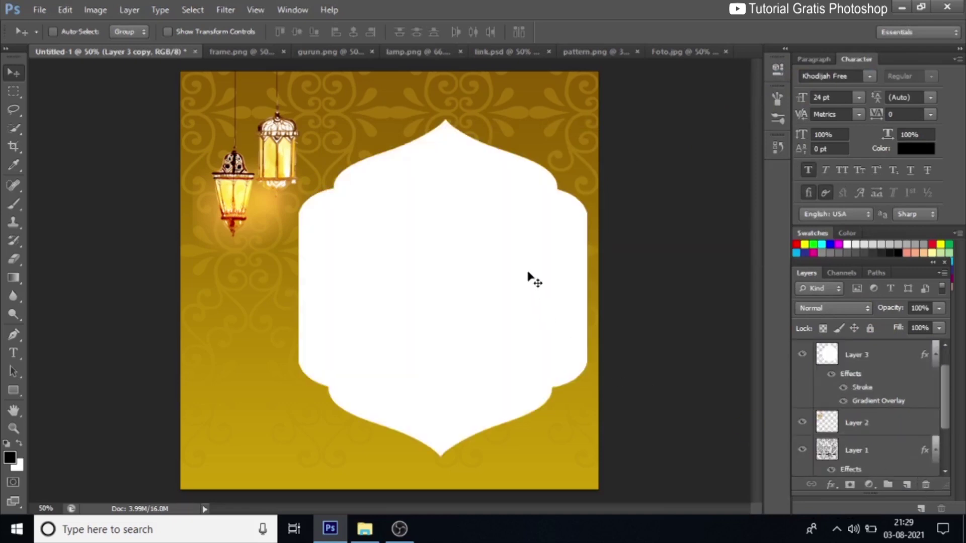
Step: Scale the white frame copy proportionally about its center to about 90% and commit the transform
key("ctrl+t")
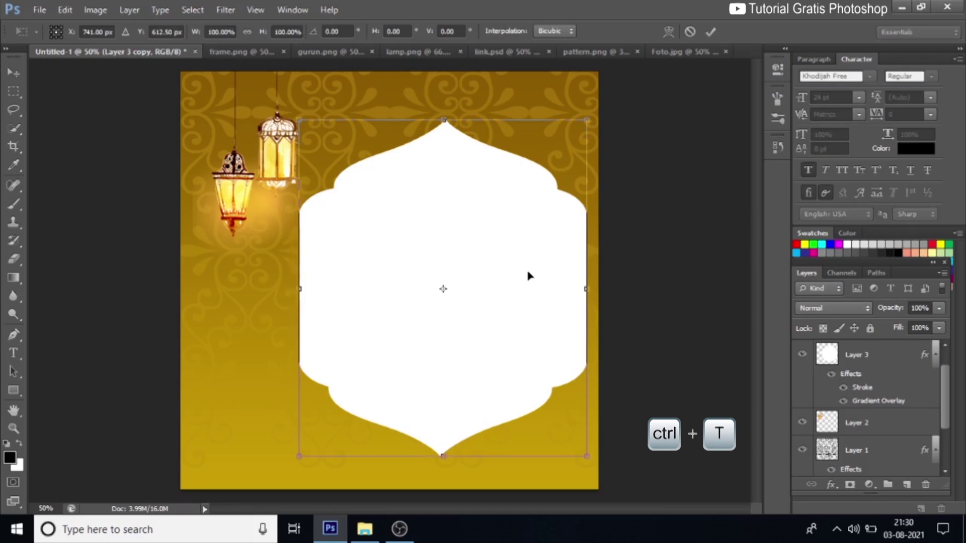
key("shift+alt")
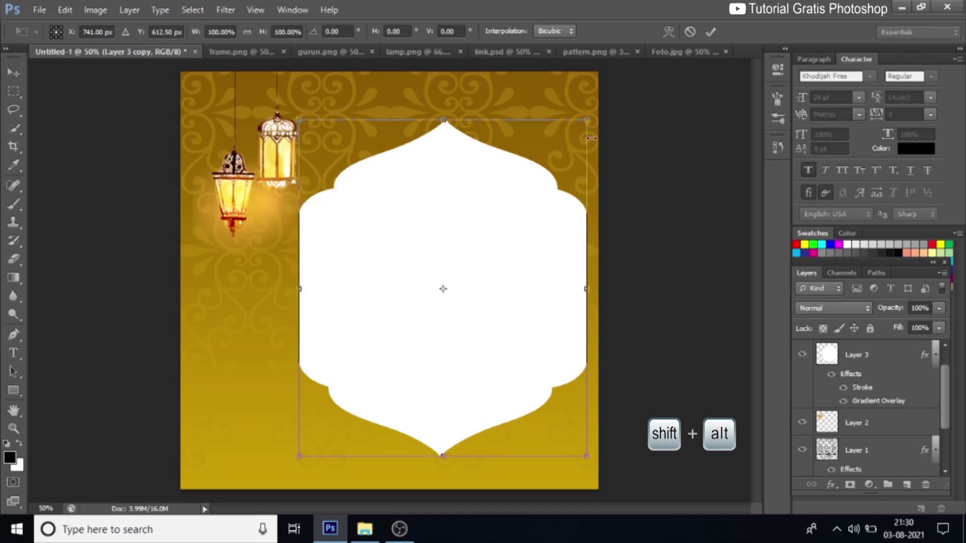
left_click_drag(587, 128, 583, 147)
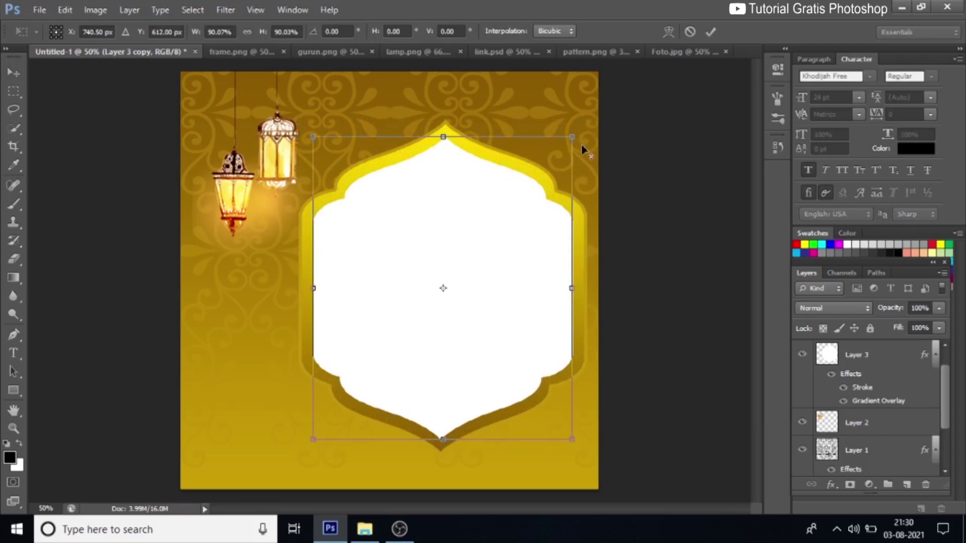
left_click(711, 32)
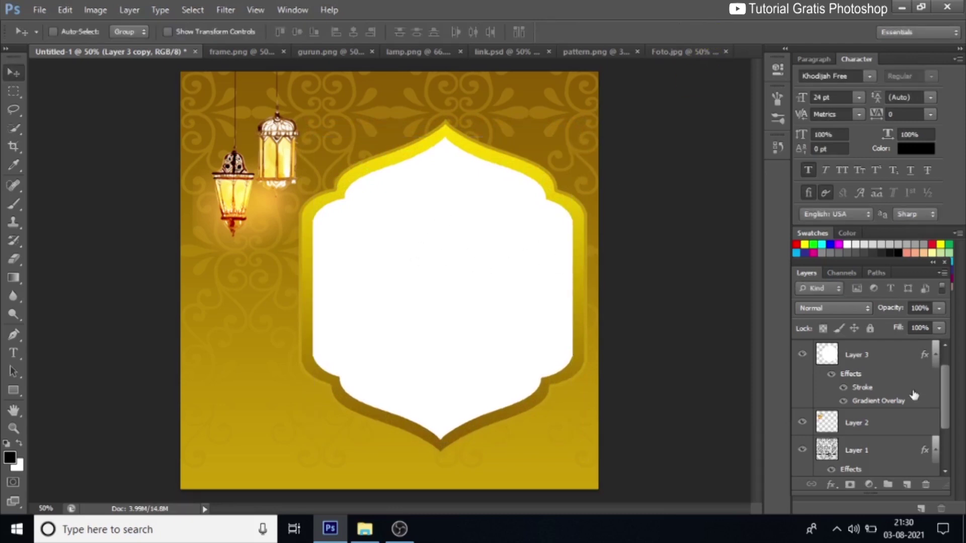
Step: Apply an Inner Shadow to the white frame copy with distance 14 px and size about 43 px
left_click(831, 485)
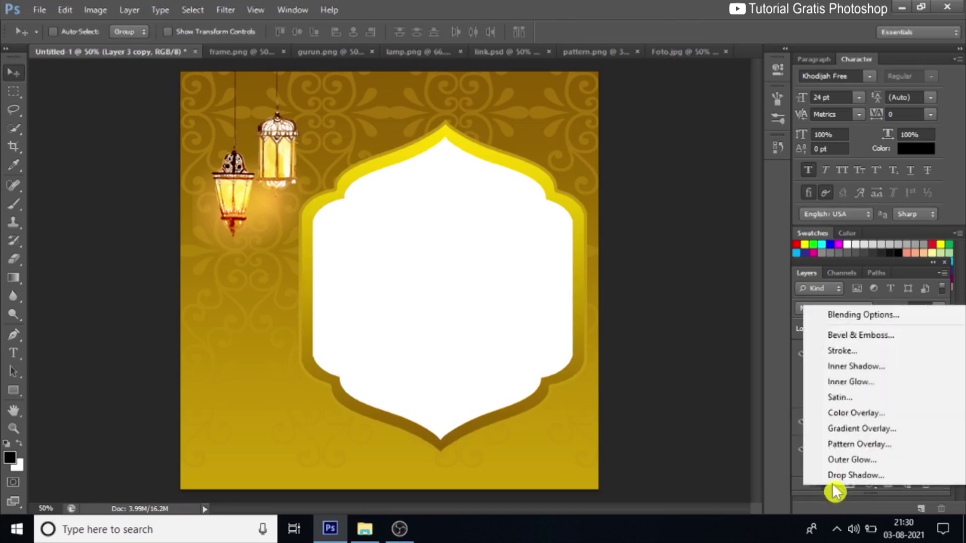
left_click(842, 370)
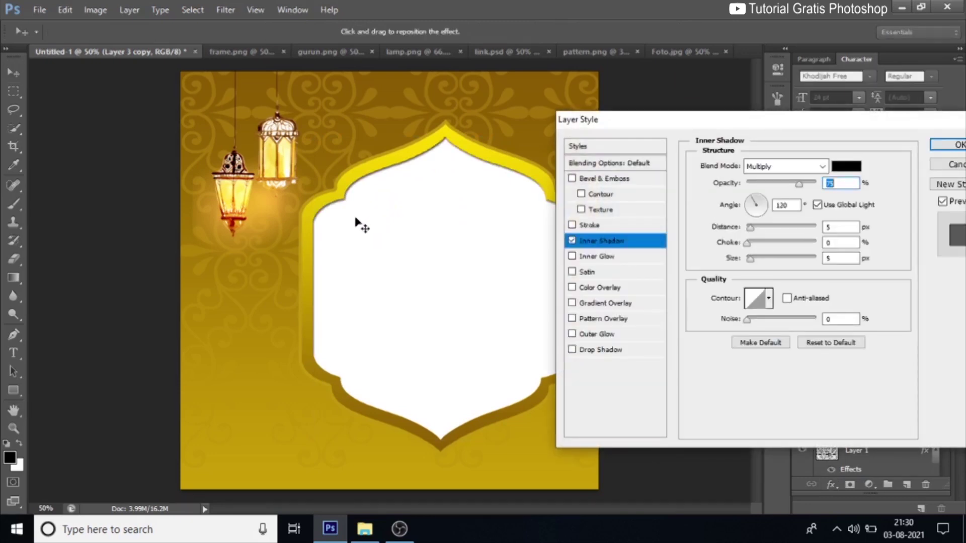
left_click_drag(750, 227, 756, 229)
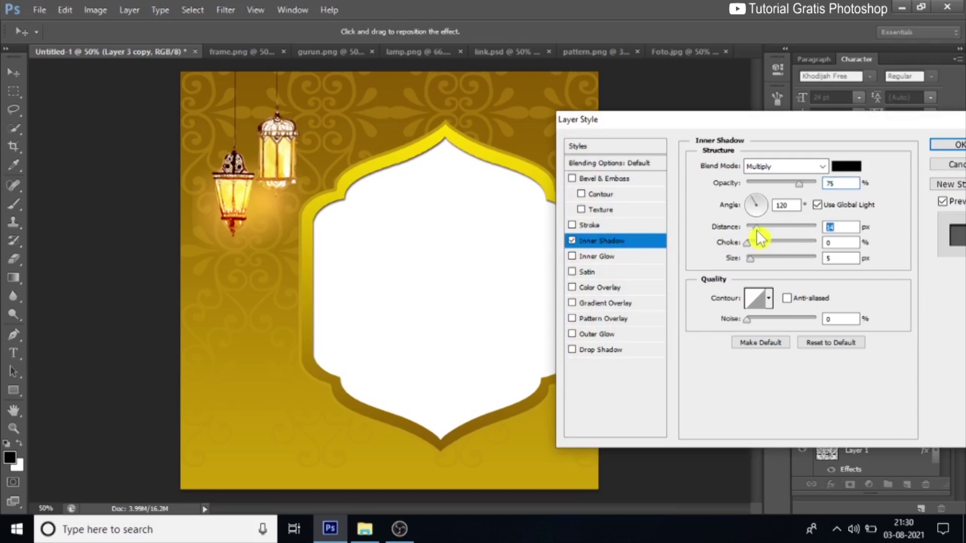
left_click(764, 258)
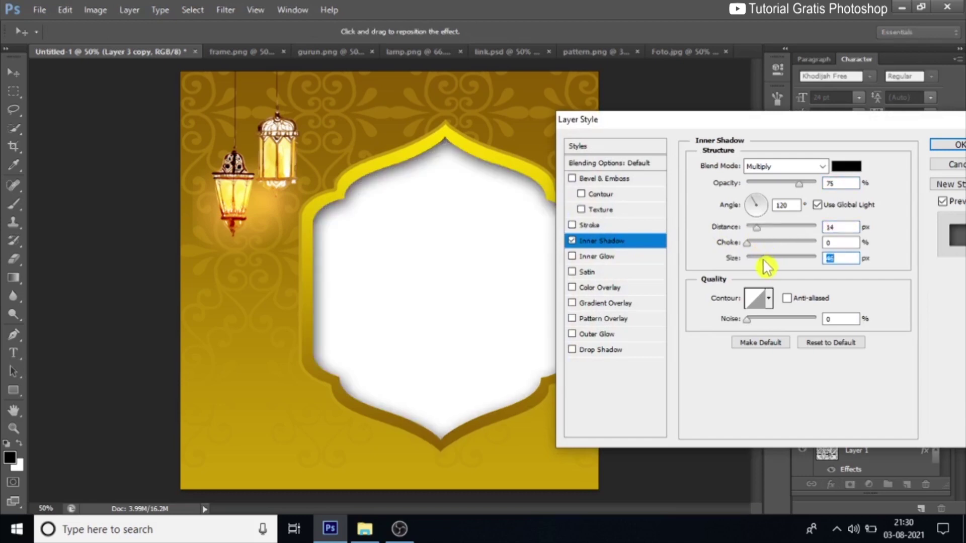
left_click_drag(763, 259, 762, 260)
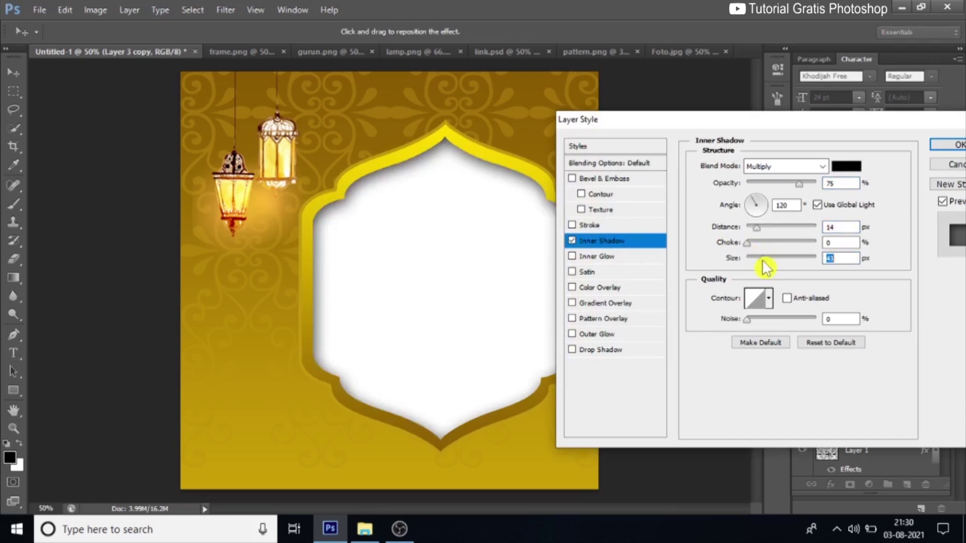
left_click(947, 145)
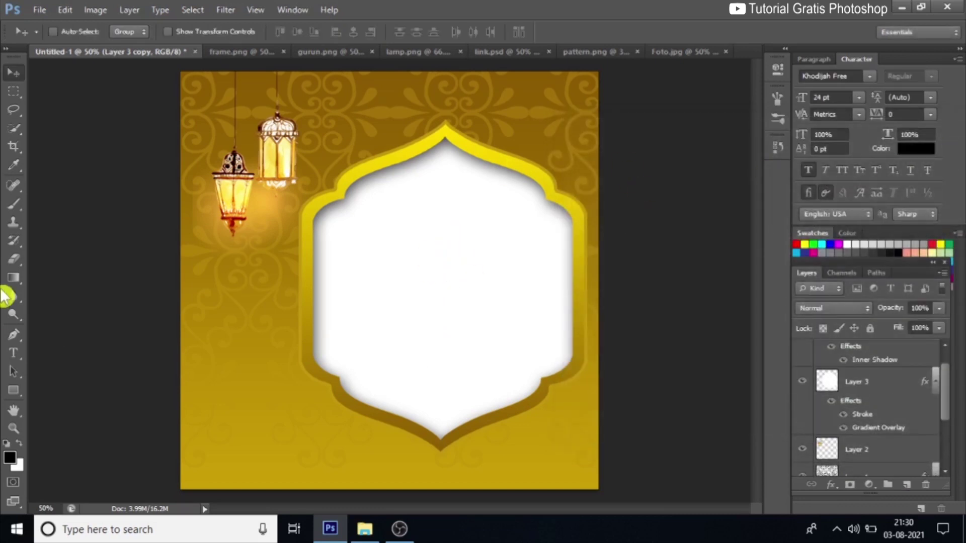
Step: Draw a wide elliptical selection across the bottom of the canvas, extending past both sides and reaching the frame's lower corners
left_click(13, 93)
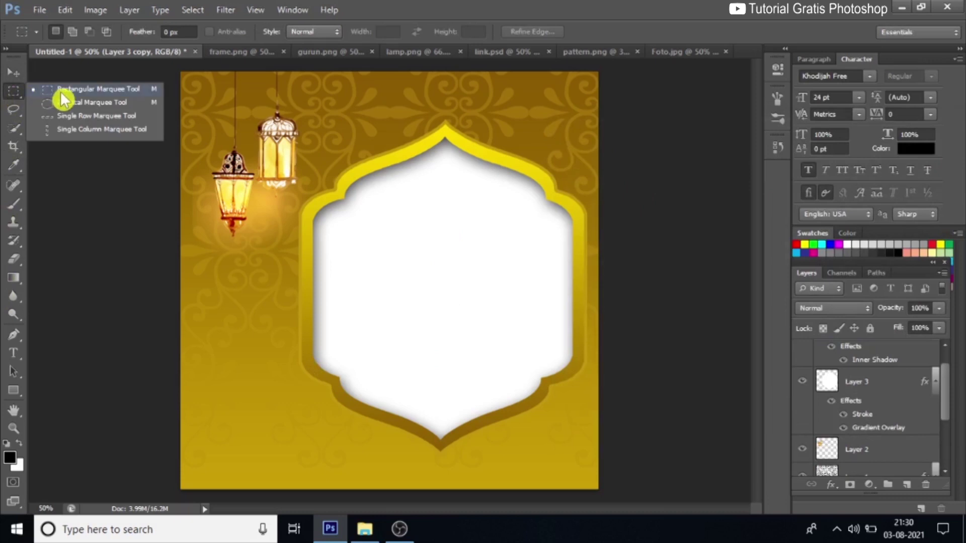
left_click(83, 103)
left_click_drag(176, 370, 645, 539)
left_click_drag(521, 457, 500, 472)
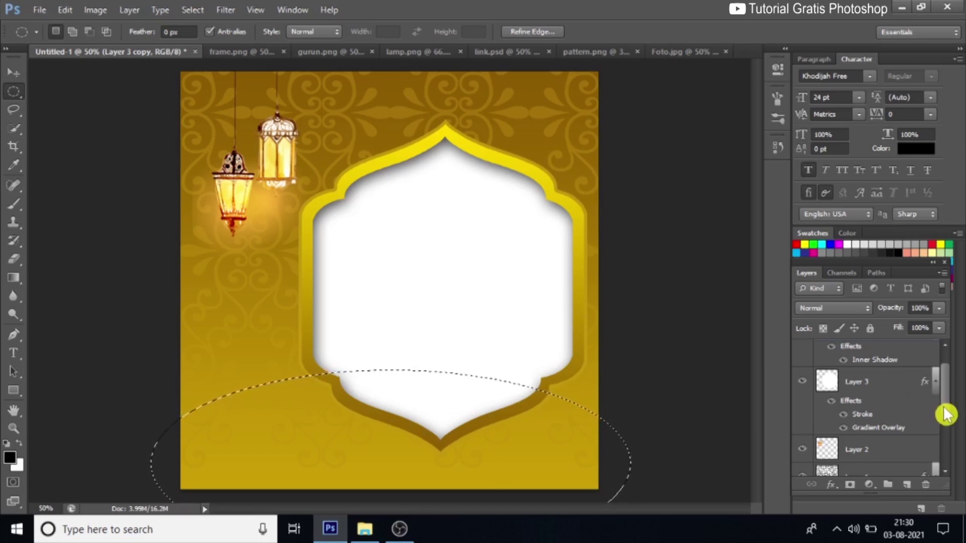
Step: Fill the elliptical selection with white on a new layer above the gradient fill, deselect, and move that layer above the pattern layer
left_click_drag(944, 409, 952, 465)
left_click(905, 437)
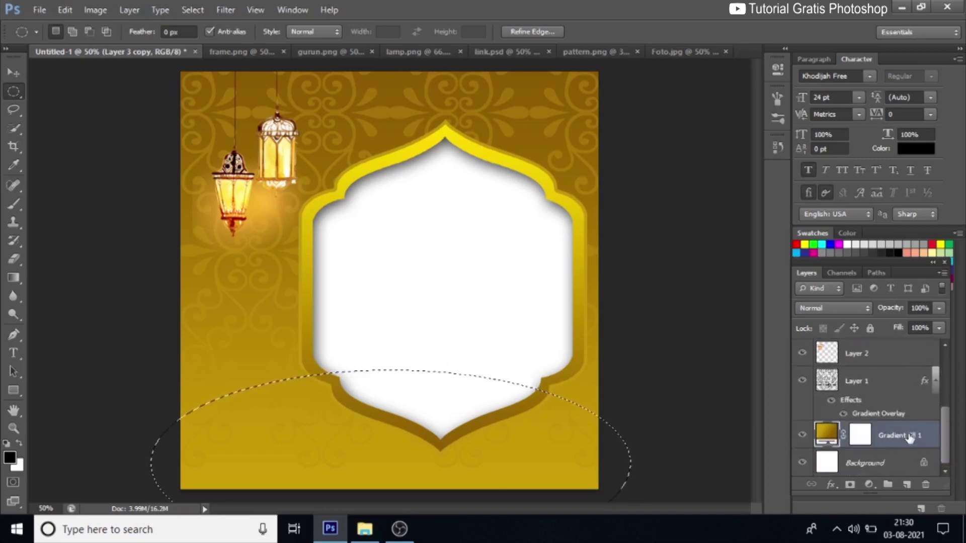
left_click(906, 484)
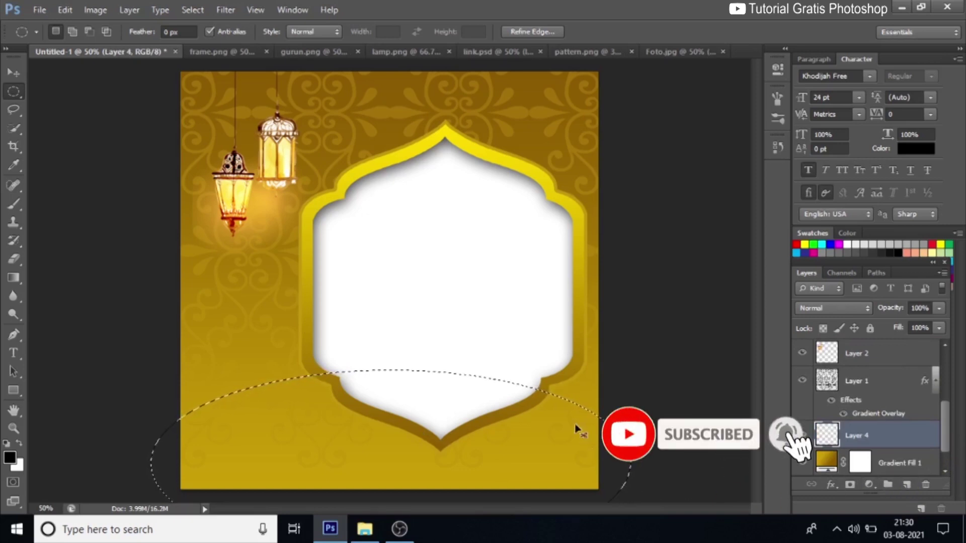
key("ctrl+Delete")
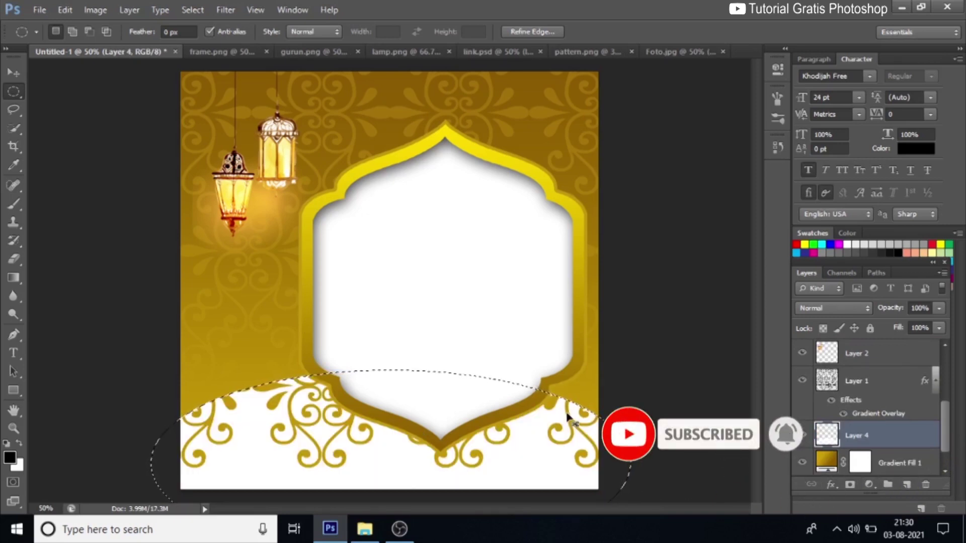
key("ctrl+d")
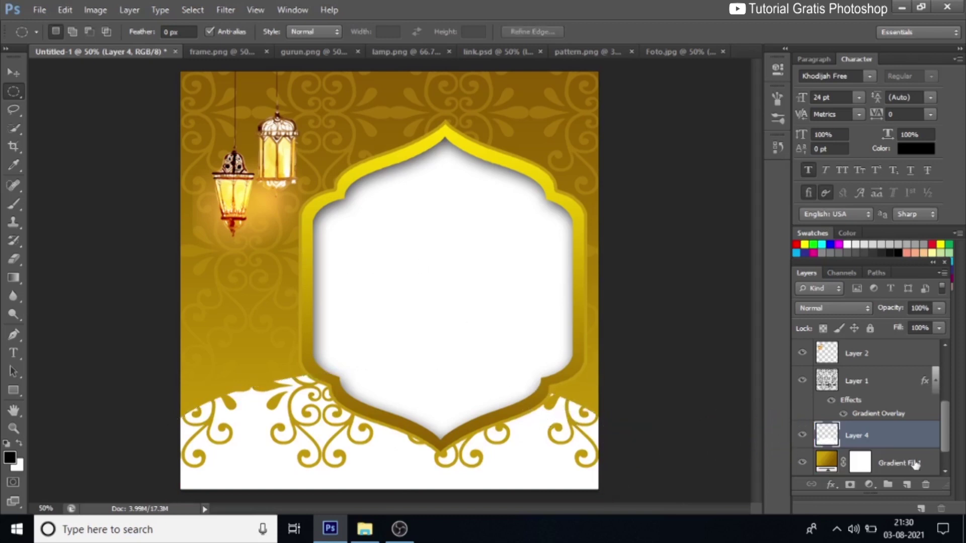
left_click_drag(900, 440, 895, 378)
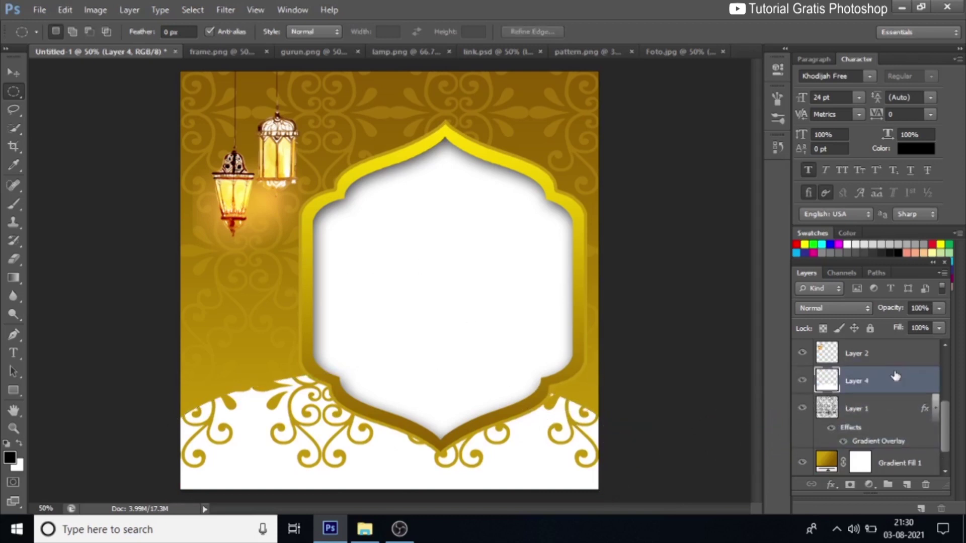
Step: Add a Gradient Overlay to the white hill layer and set the gradient's starting color stop to pale yellow feffae
left_click(830, 485)
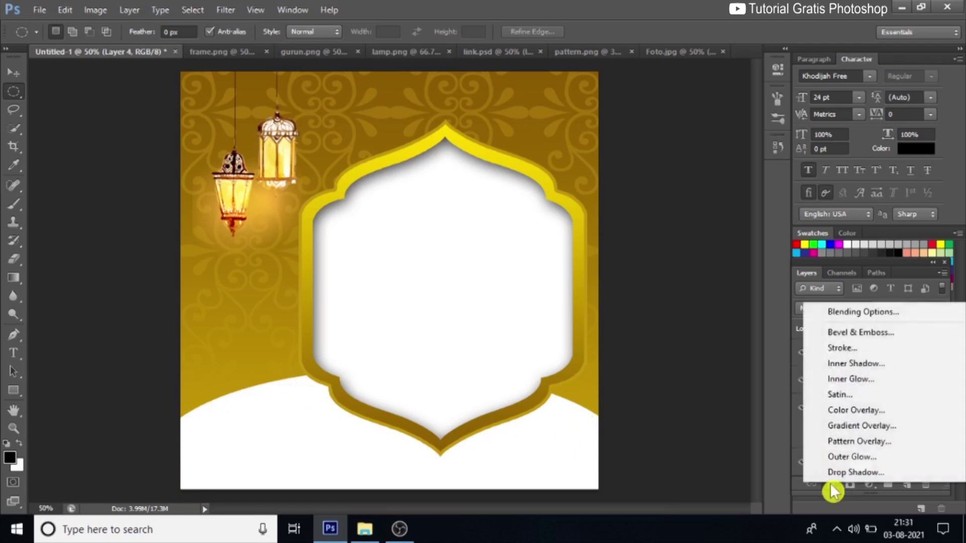
left_click(847, 428)
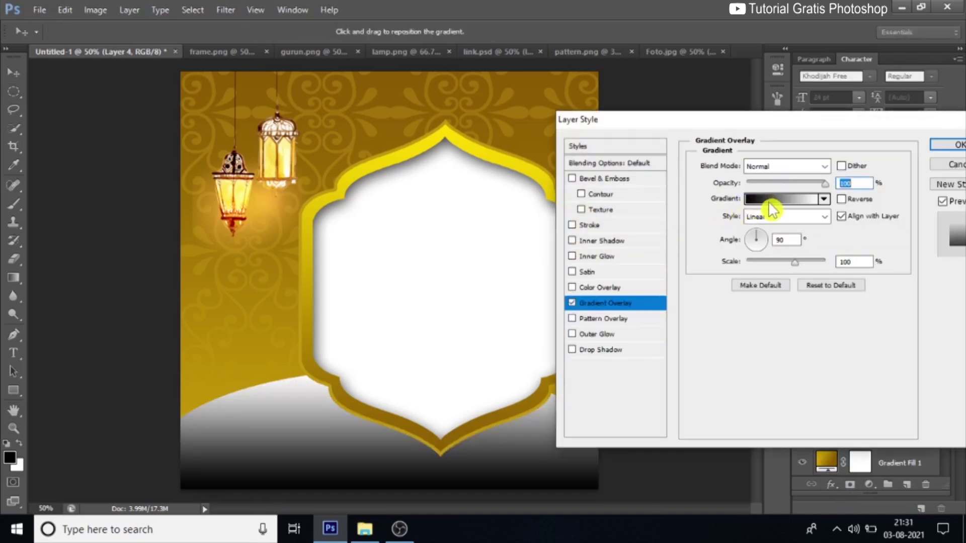
left_click(771, 205)
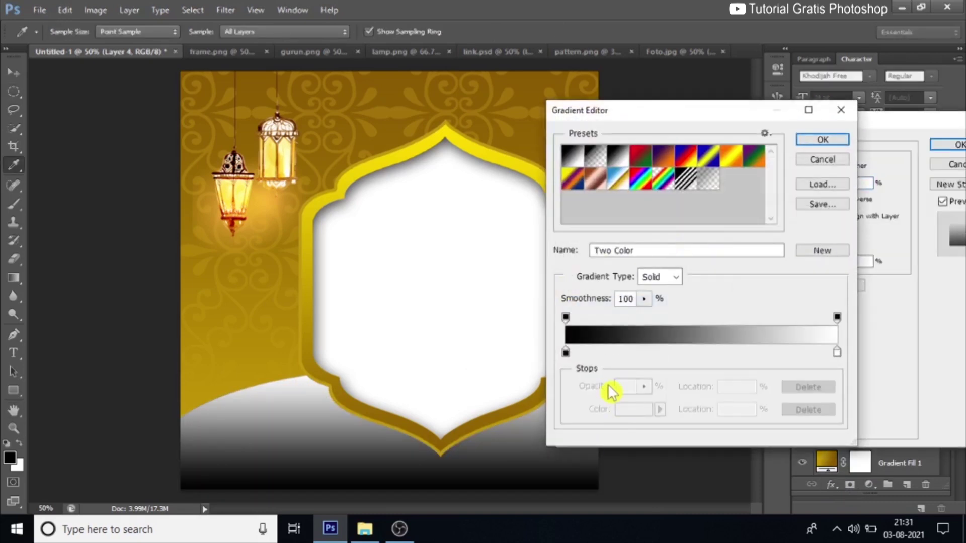
left_click(565, 350)
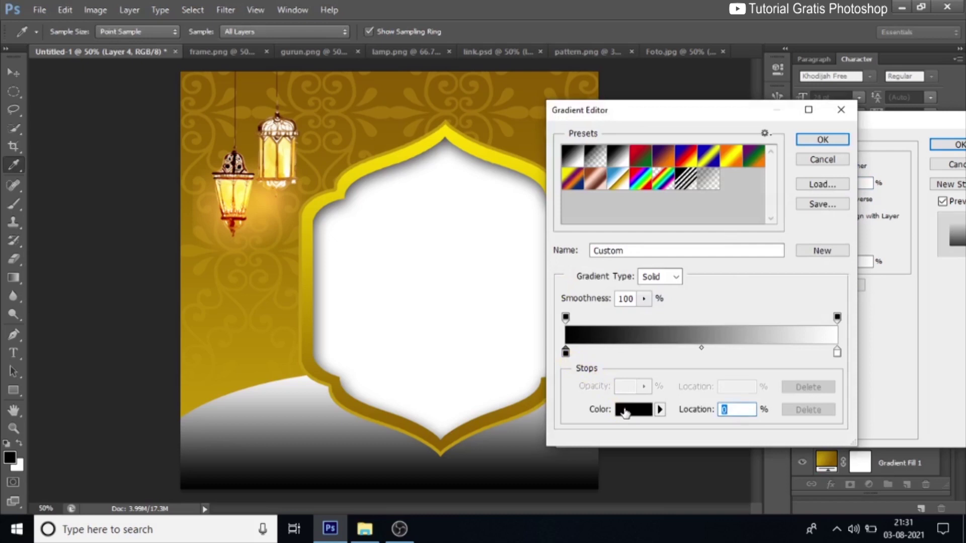
left_click(627, 409)
left_click_drag(444, 167, 446, 167)
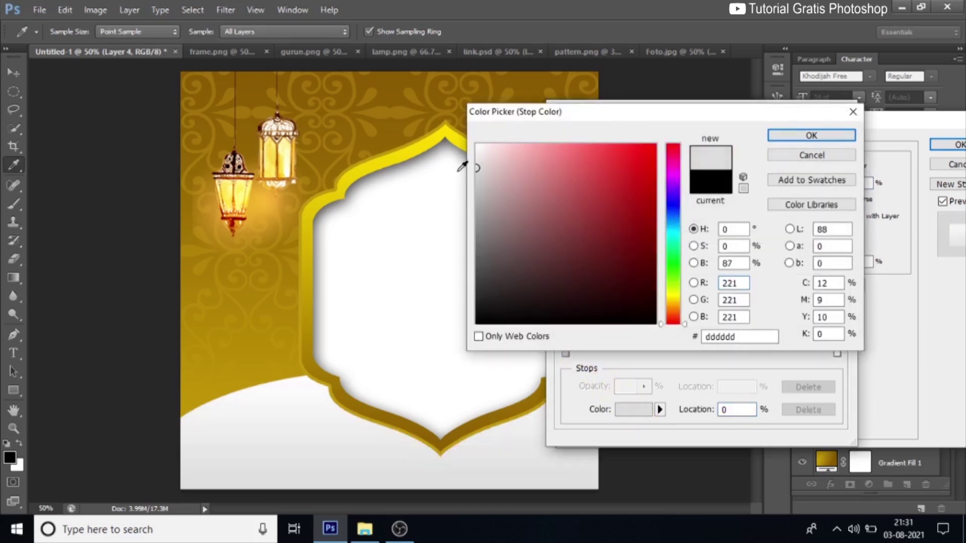
left_click(675, 294)
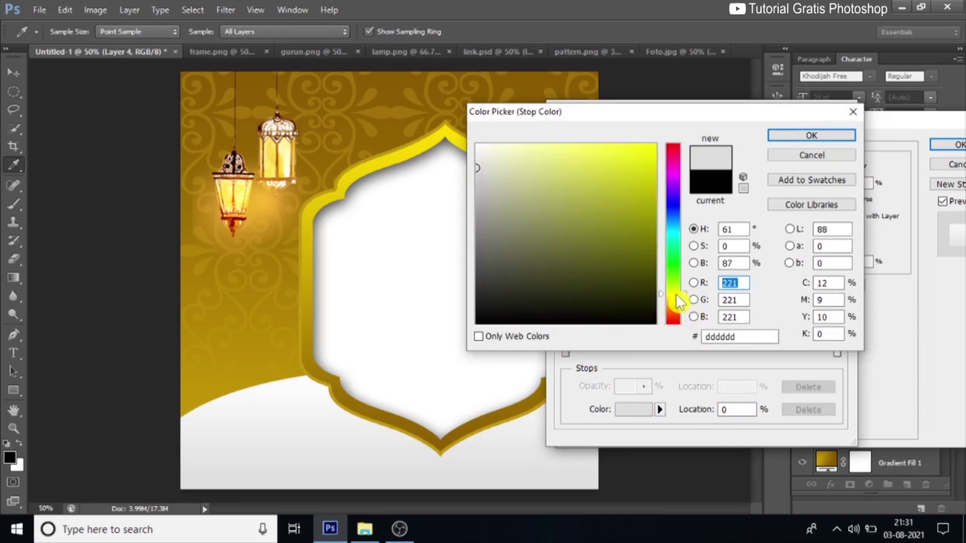
left_click_drag(548, 166, 532, 133)
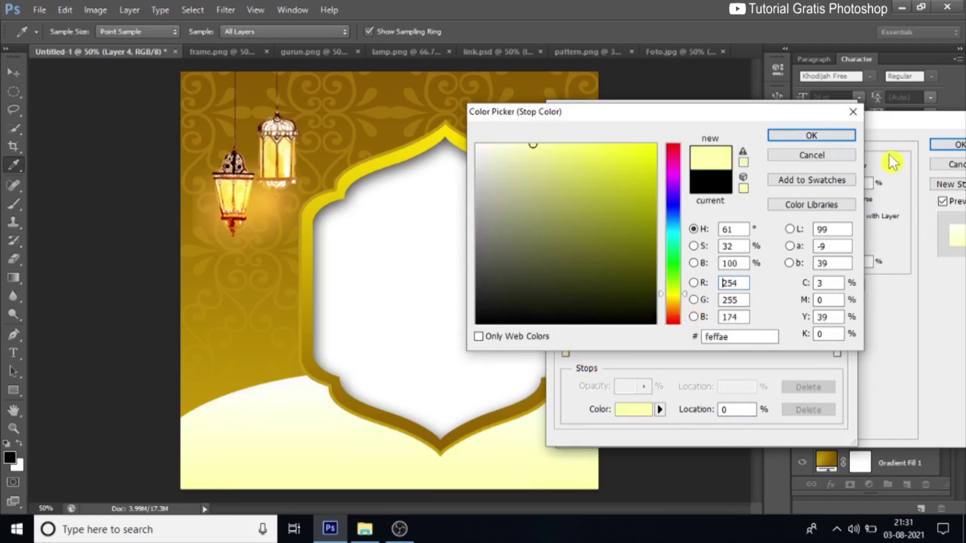
left_click(836, 135)
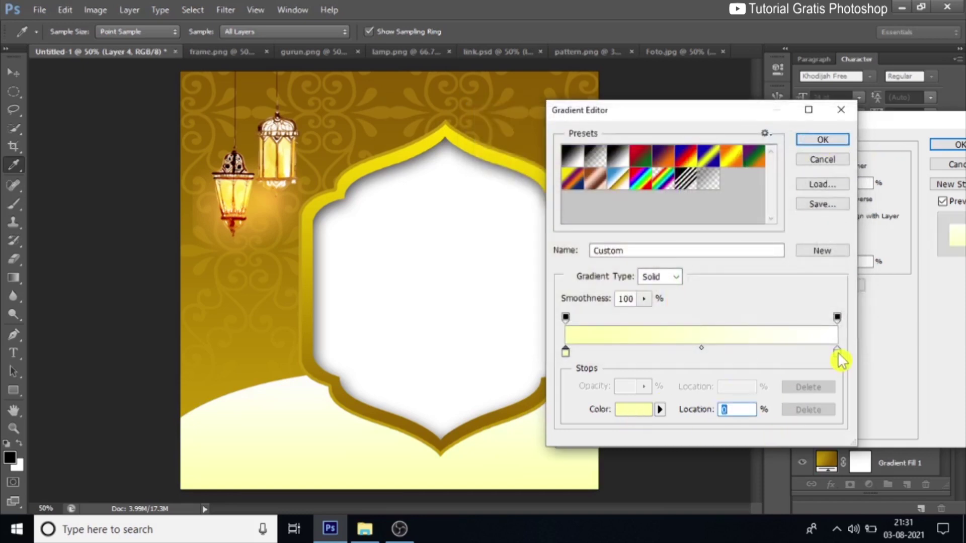
Step: Set the hill gradient's end color stop to yellow ffd800 and accept the gradient
left_click(836, 351)
left_click(633, 409)
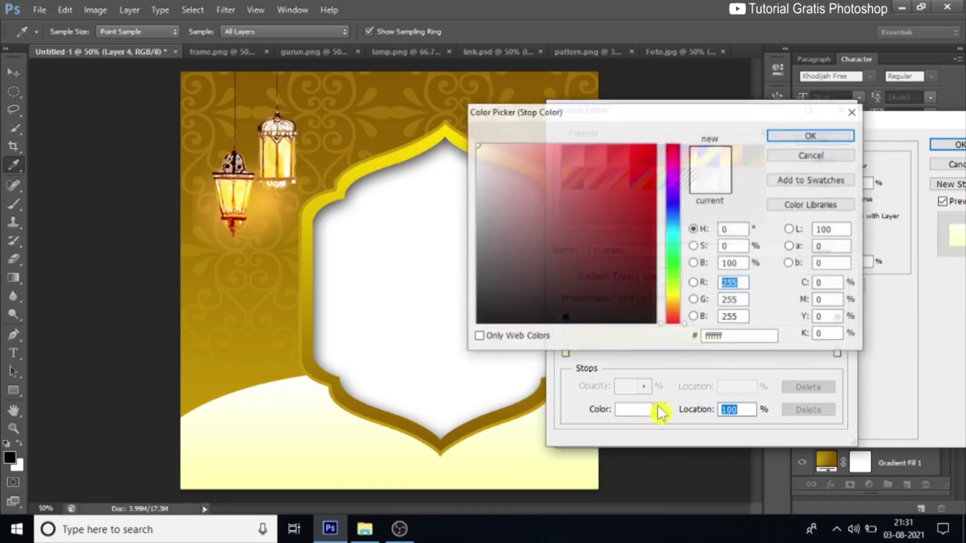
left_click(671, 299)
left_click_drag(650, 266, 690, 116)
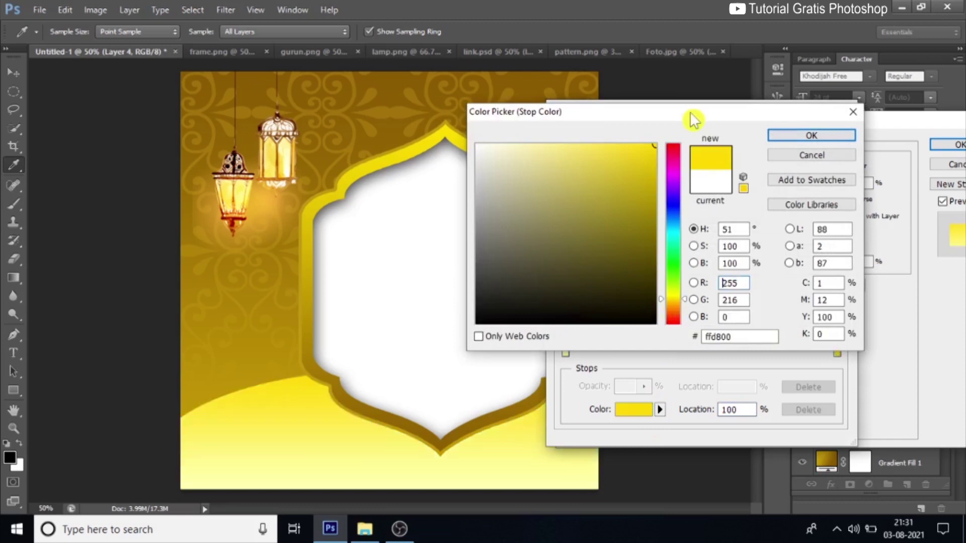
left_click(781, 137)
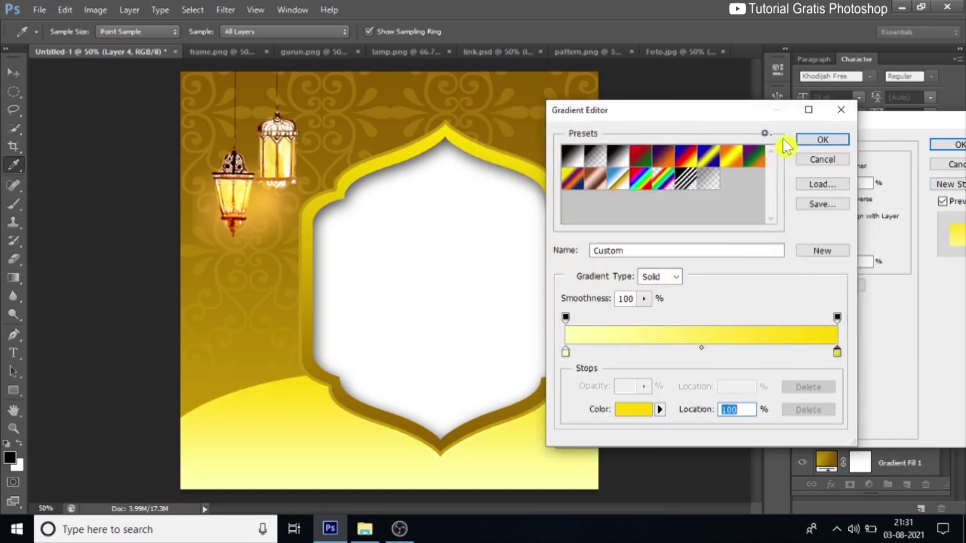
left_click(822, 139)
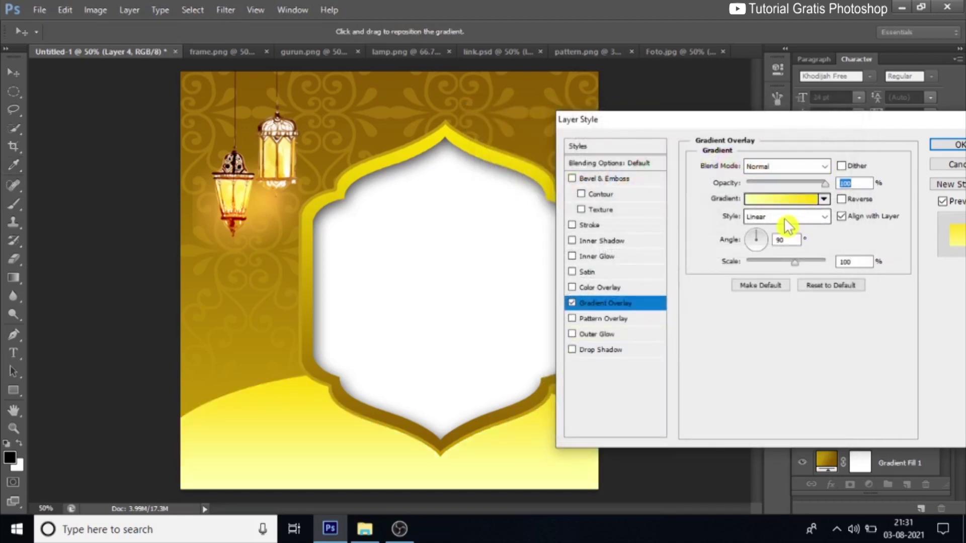
Step: Make the hill's Gradient Overlay radial, move its bright center to the hill's crest beside the frame's lower left, and apply the style
left_click(800, 216)
left_click(784, 242)
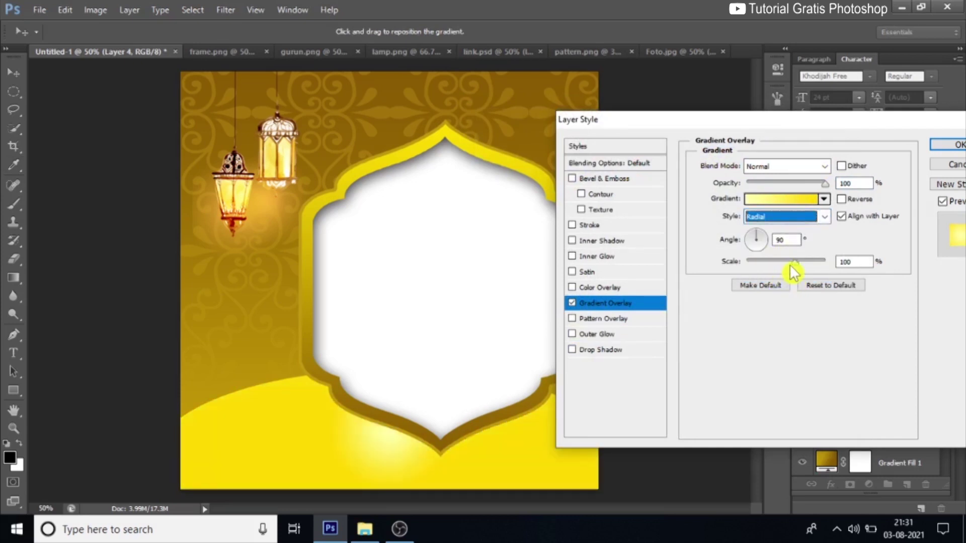
left_click_drag(354, 440, 265, 397)
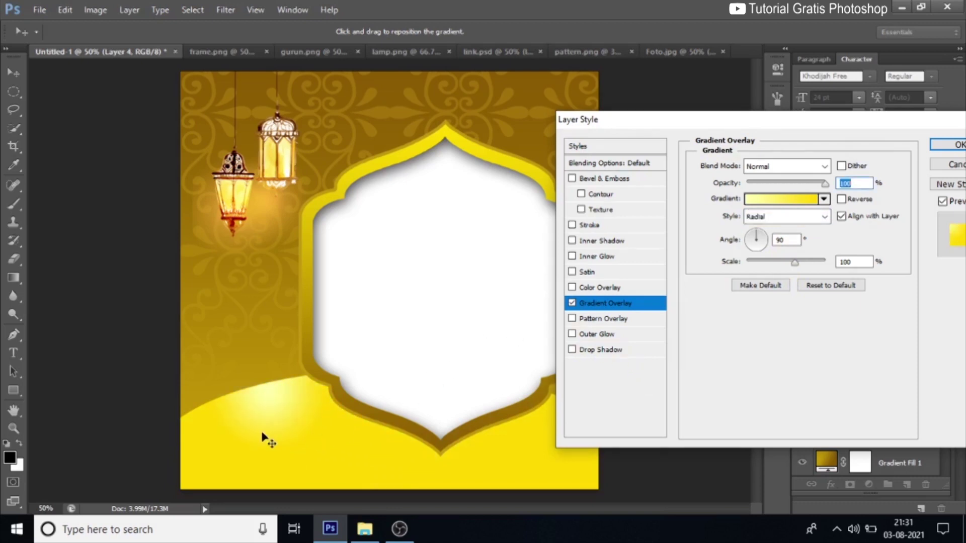
left_click(950, 151)
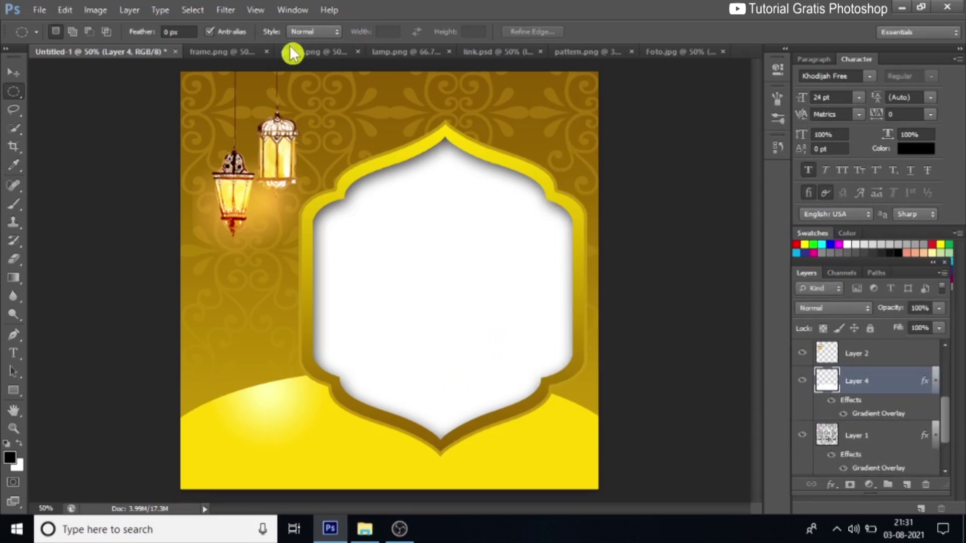
Step: Copy the desert silhouette from gurun.png into the poster and place it over the lower part of the canvas
left_click(404, 51)
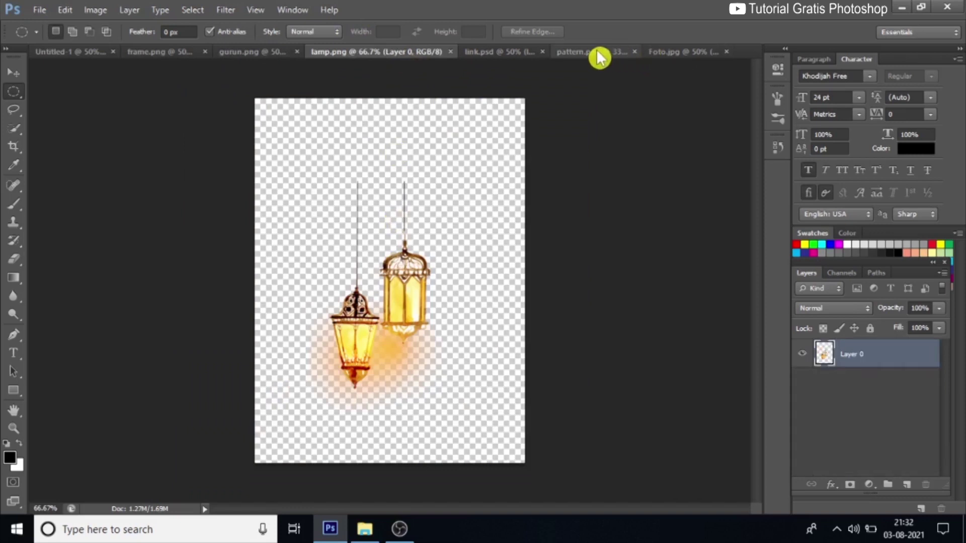
left_click(276, 53)
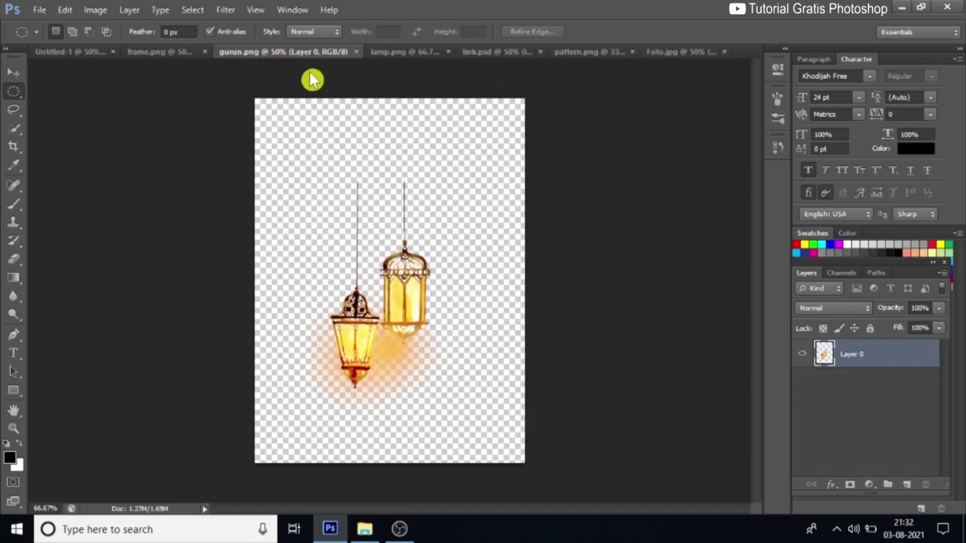
left_click(13, 73)
left_click_drag(356, 319, 345, 356)
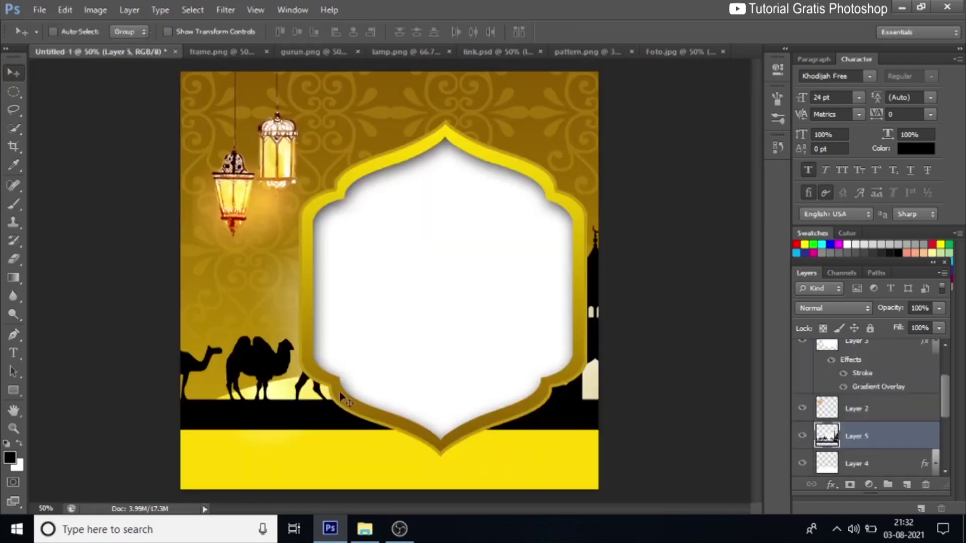
left_click_drag(336, 439, 342, 464)
Step: Move the desert silhouette layer to the top of the layer stack and align the artwork with the canvas's bottom-left corner
scroll(885, 402, "up", 3)
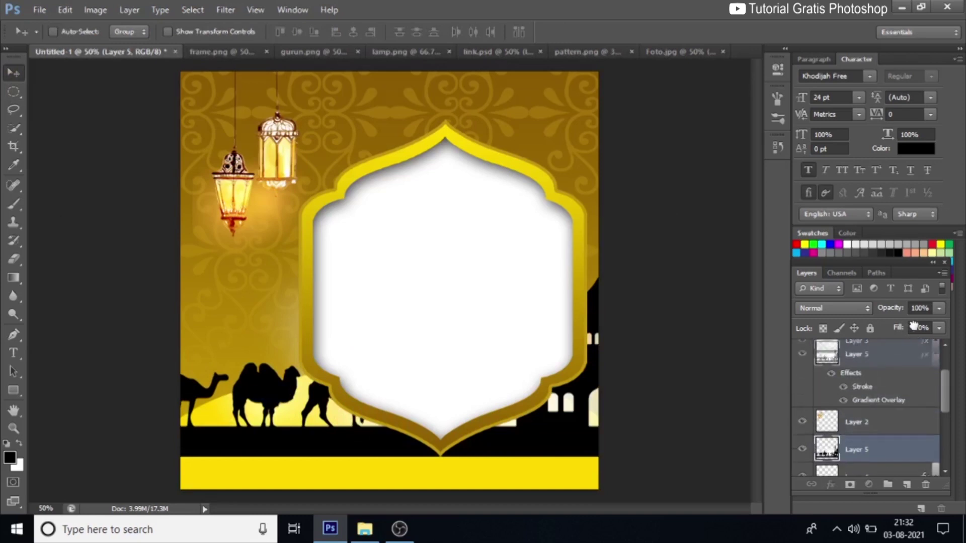
mouse_move(905, 354)
left_mouse_down()
mouse_move(903, 341)
mouse_move(898, 353)
left_mouse_up()
left_click_drag(277, 436, 370, 467)
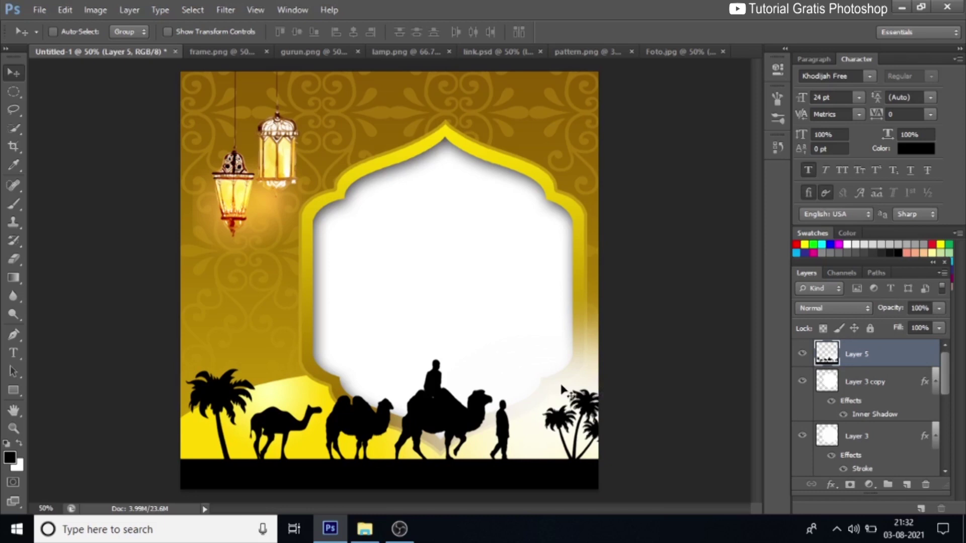
Step: Scale the desert silhouette proportionally to about 98% from its bottom-left corner and set its blend mode to Multiply
key("ctrl+t")
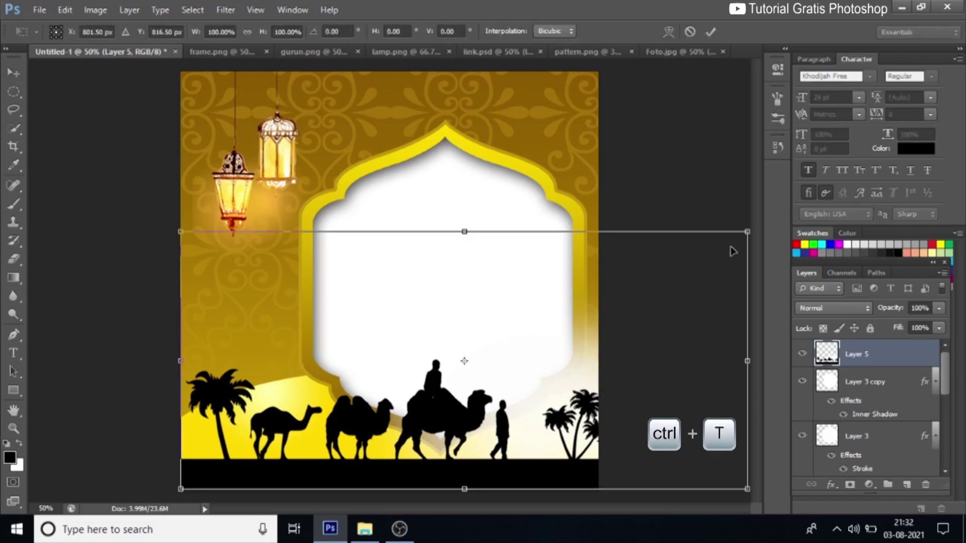
mouse_move(740, 235)
left_mouse_down()
mouse_move(718, 252)
mouse_move(736, 246)
left_mouse_up()
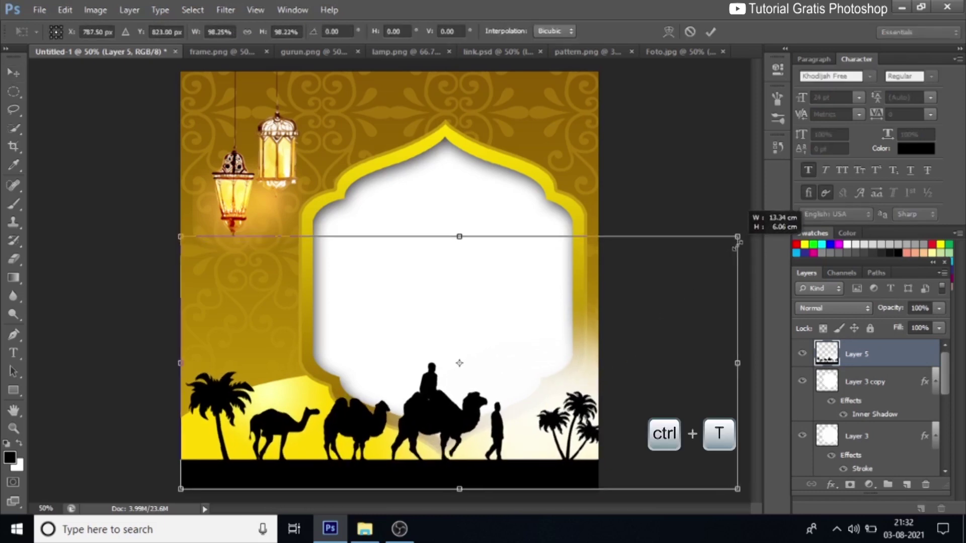
left_click(717, 31)
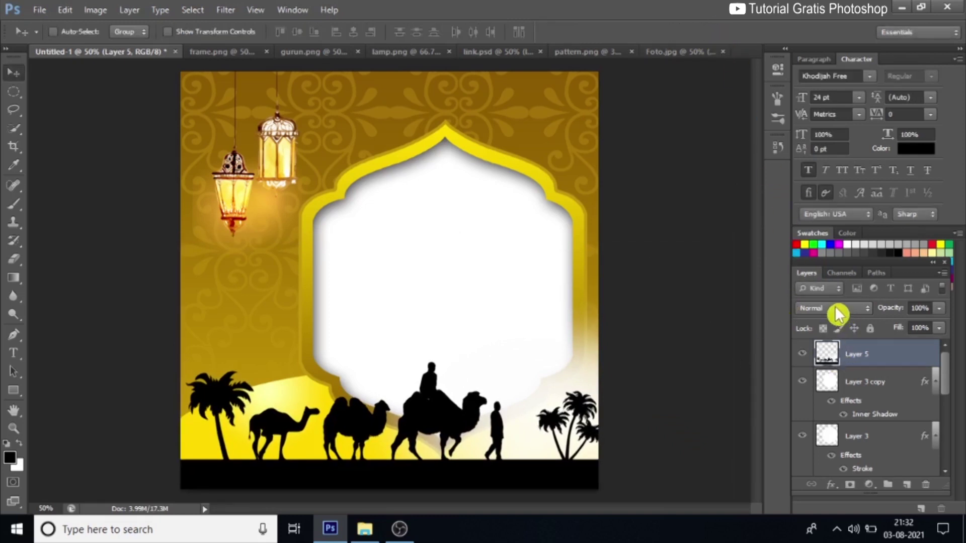
left_click(835, 308)
left_click(850, 52)
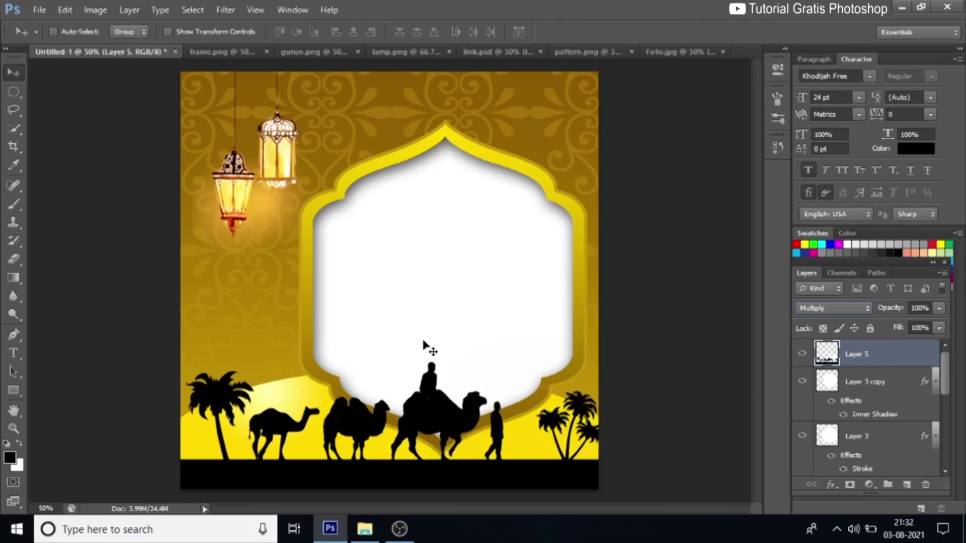
Step: Link the white frame copy with the gold frame layer and move both about 1.07 cm right and 0.47 cm up
right_click(418, 272)
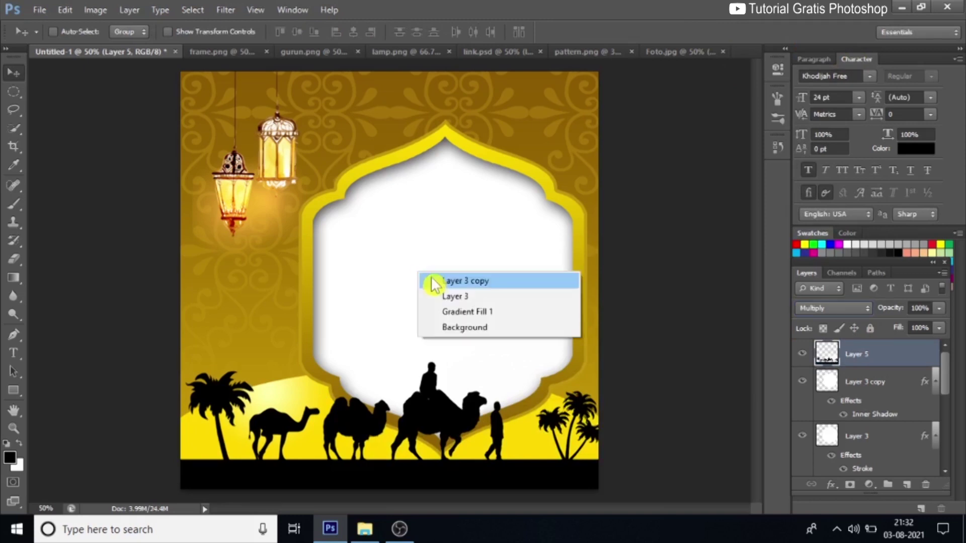
left_click(463, 280)
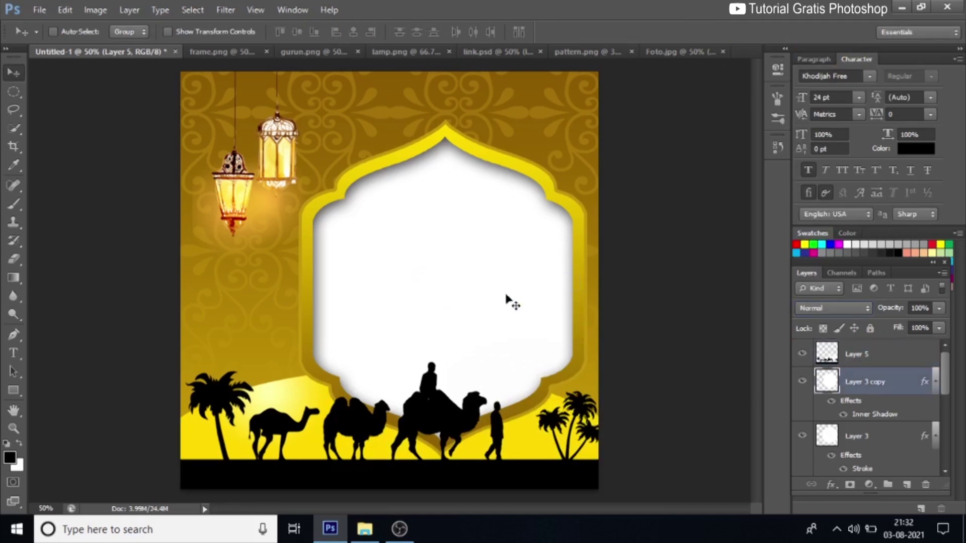
left_click(866, 439, "ctrl")
left_click(805, 484)
left_click_drag(453, 323, 496, 301)
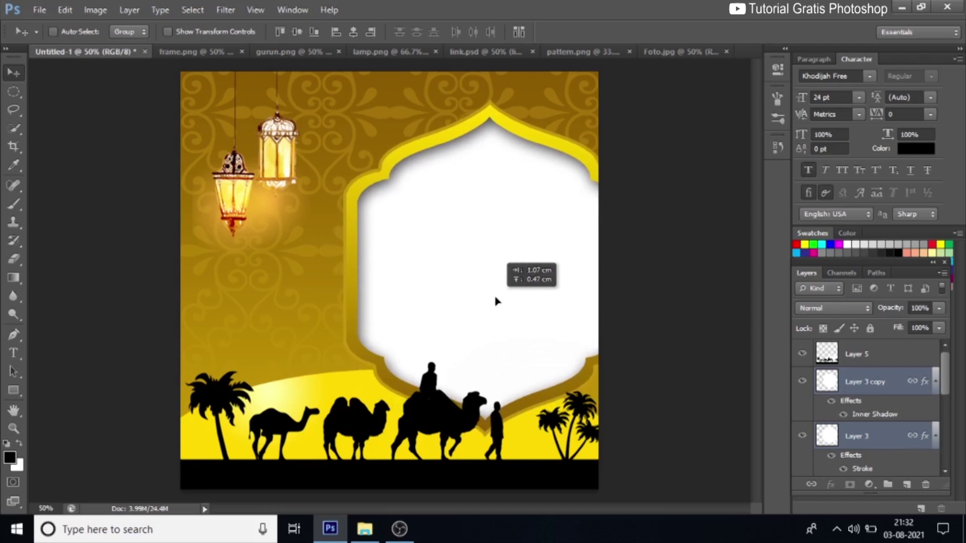
left_click_drag(495, 298, 496, 298)
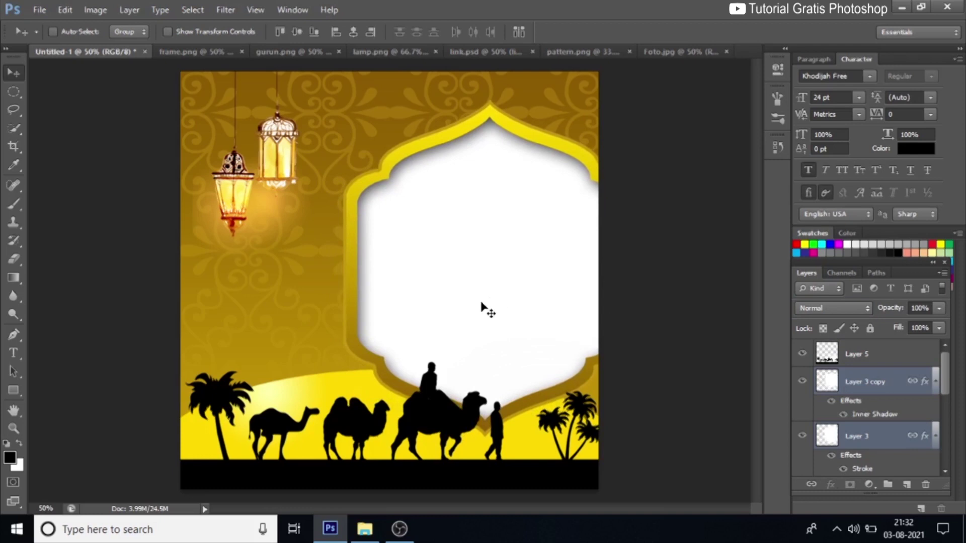
Step: Add the horizontal text "Selamat" in Khodijah Free at 24 pt and position it below the lanterns, beside the white frame
left_click(13, 357)
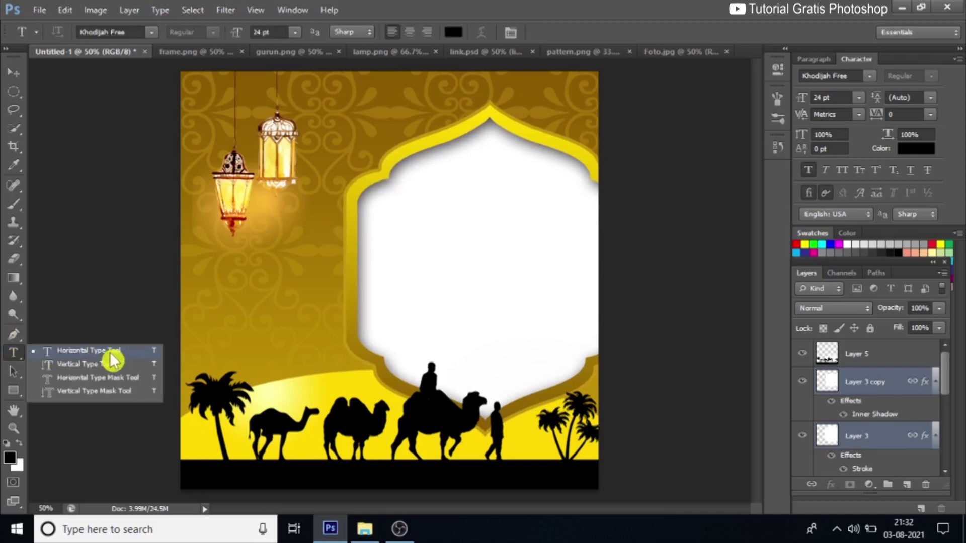
left_click(111, 352)
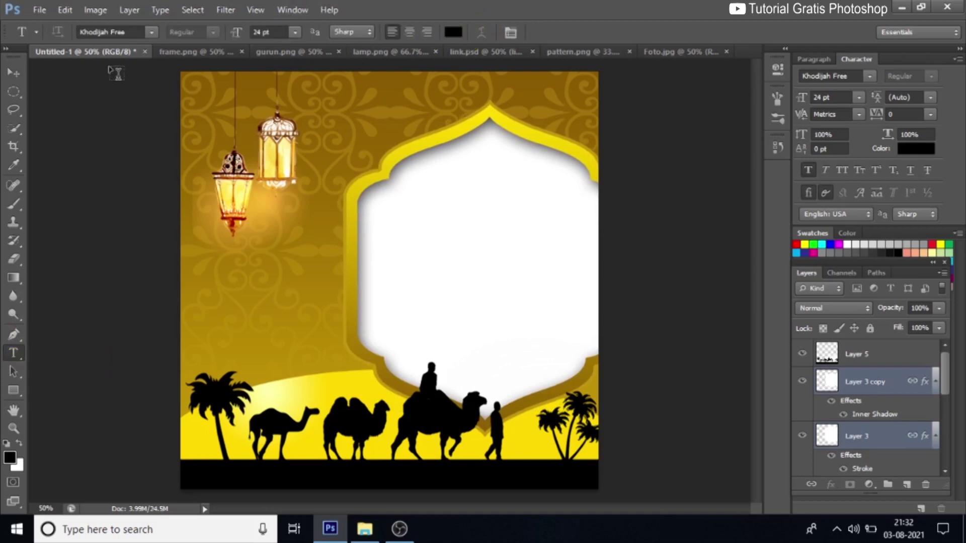
left_click(134, 32)
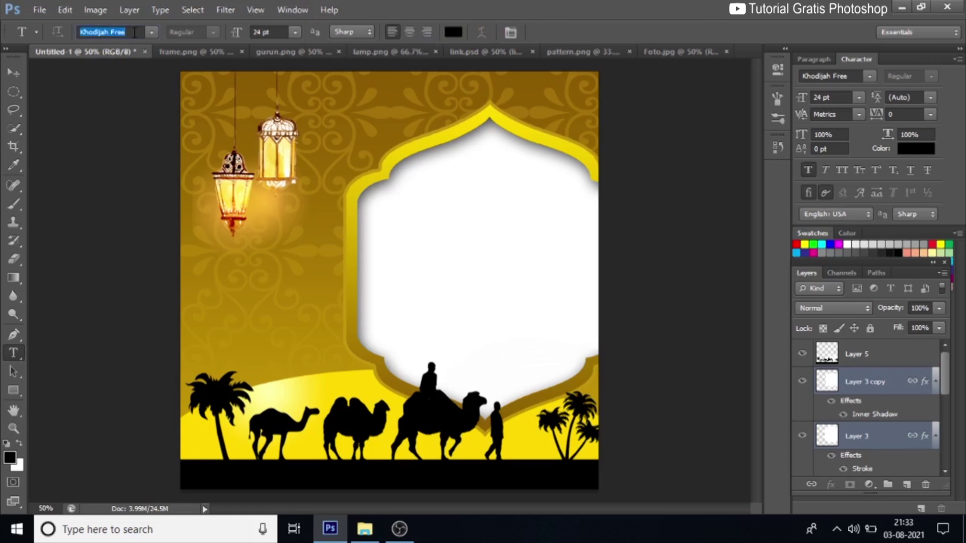
left_click(250, 283)
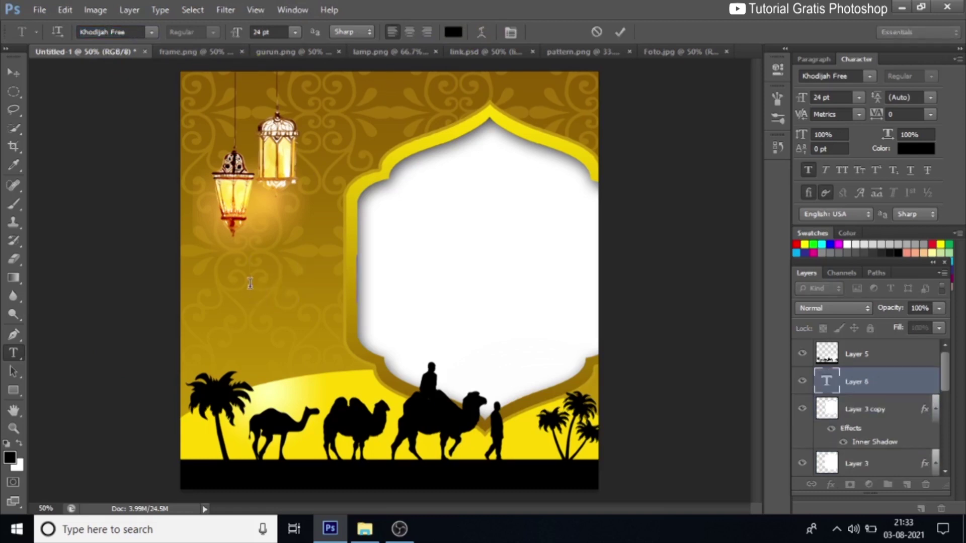
key("ctrl+v")
left_click(13, 73)
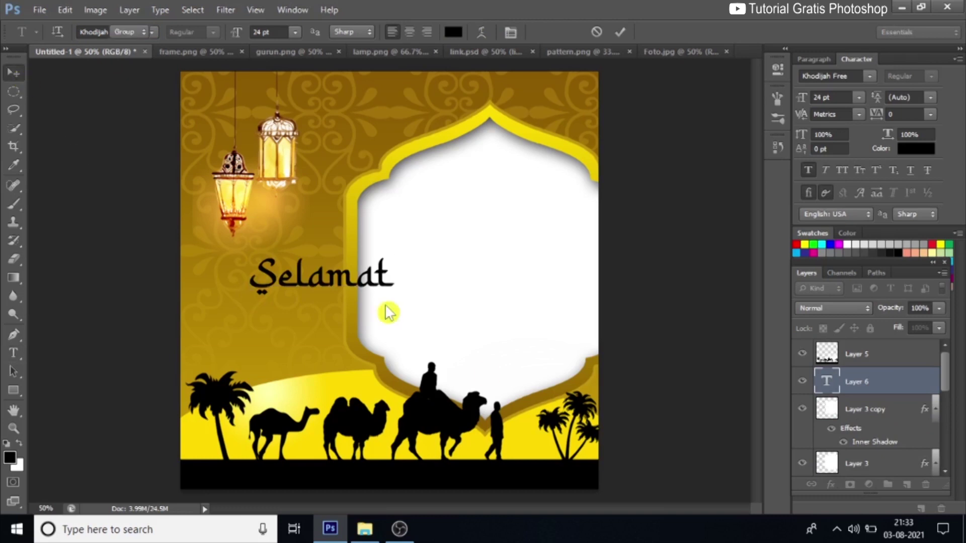
left_click_drag(353, 270, 318, 282)
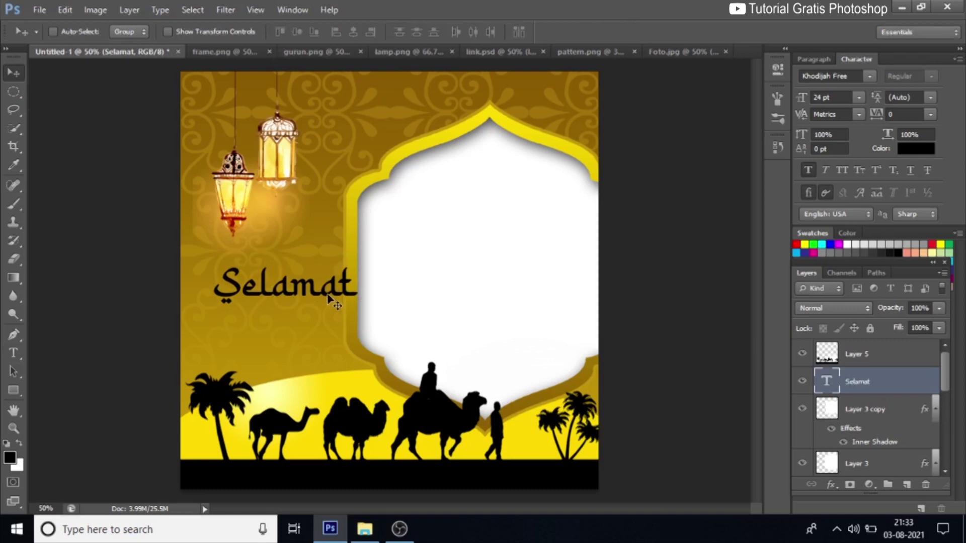
Step: Add a Gradient Overlay to the "Selamat" text and set the gradient's first colour stop to brown #906202
left_click(831, 484)
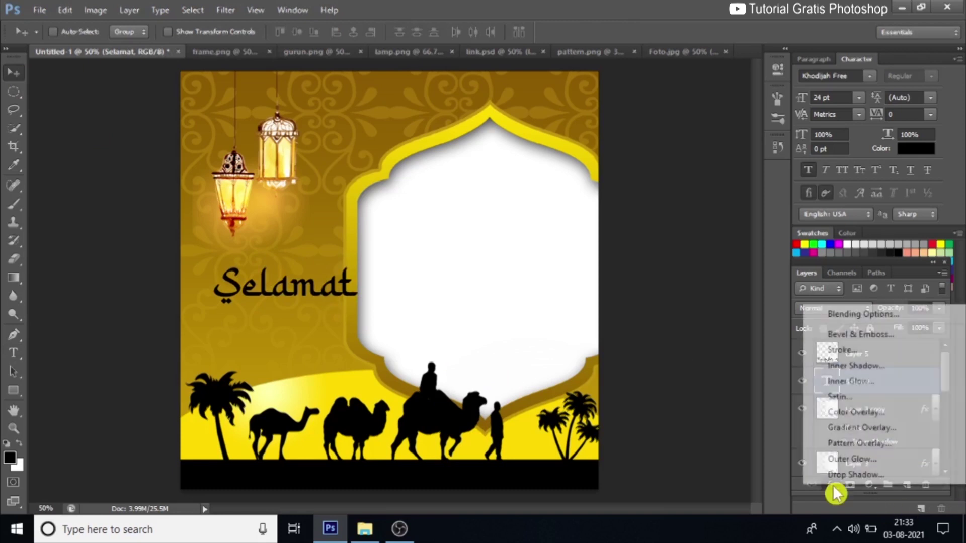
left_click(841, 428)
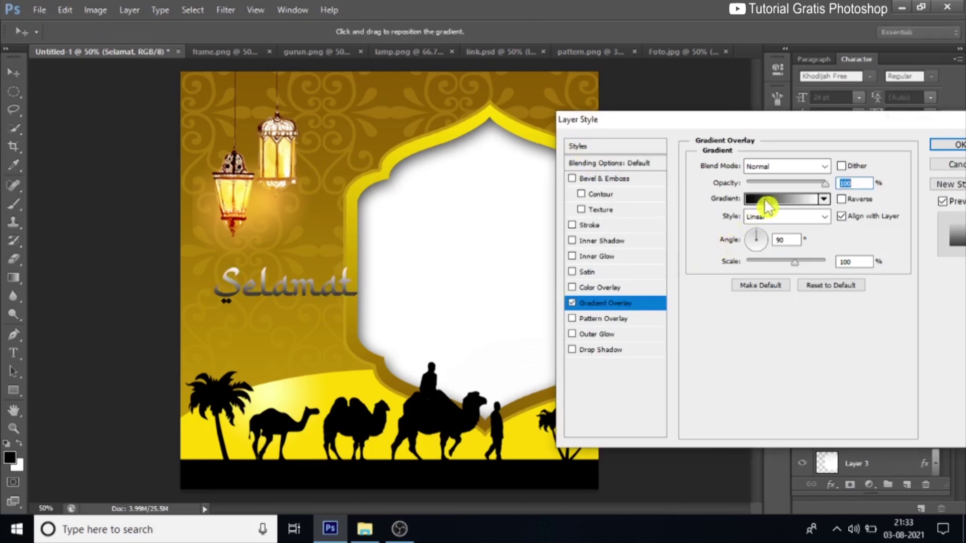
left_click(781, 199)
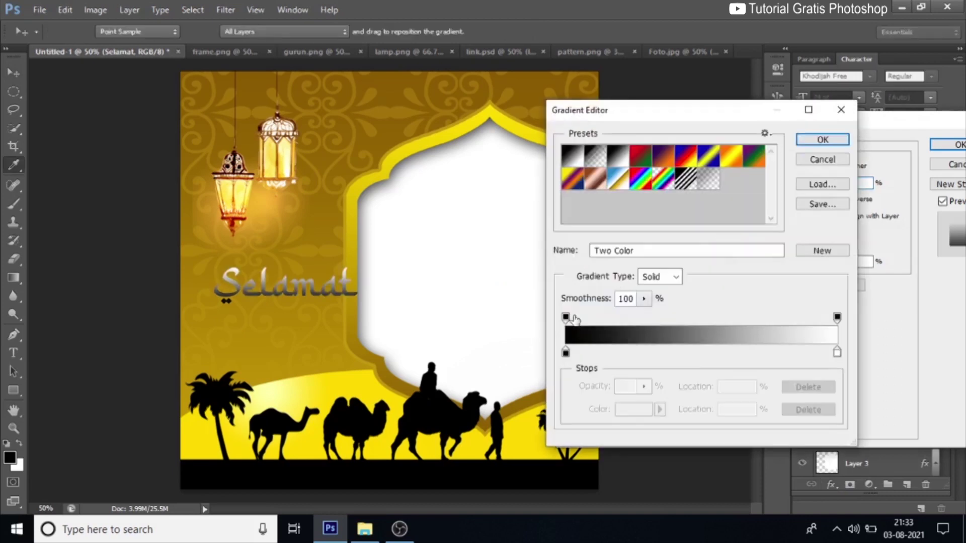
left_click(565, 352)
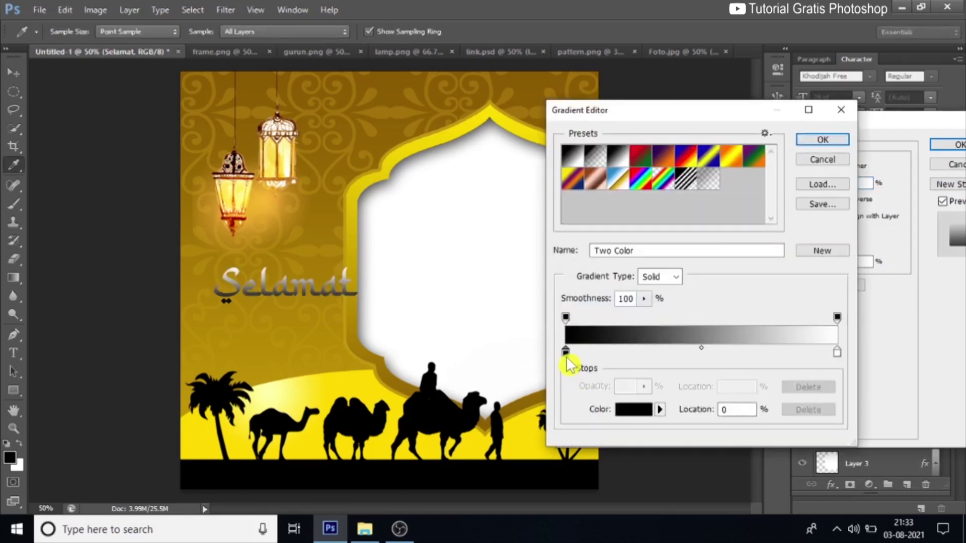
left_click(628, 412)
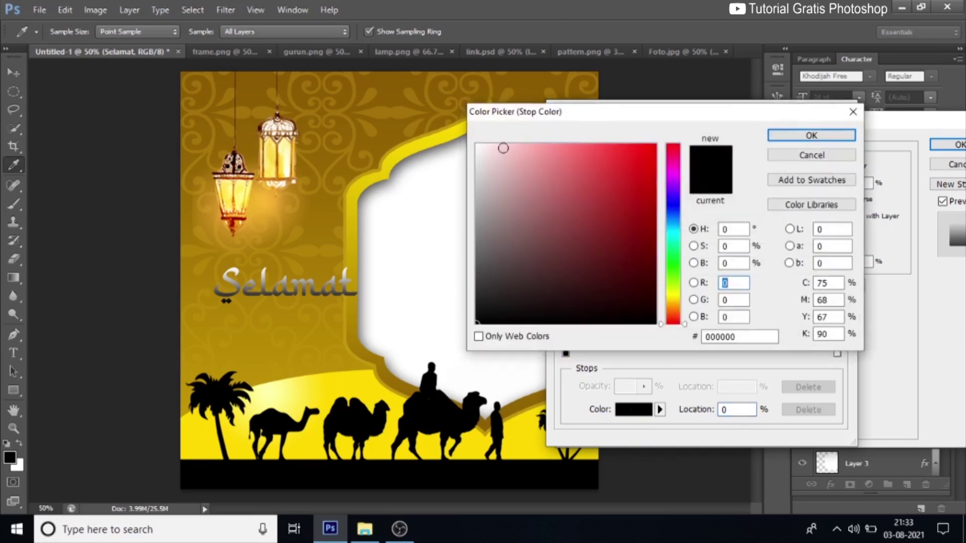
left_click(428, 144)
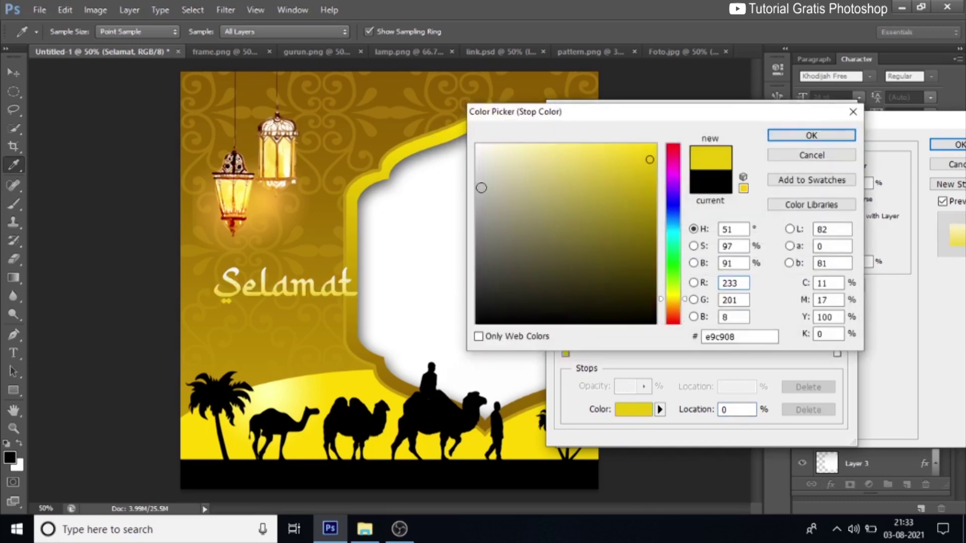
left_click(378, 130)
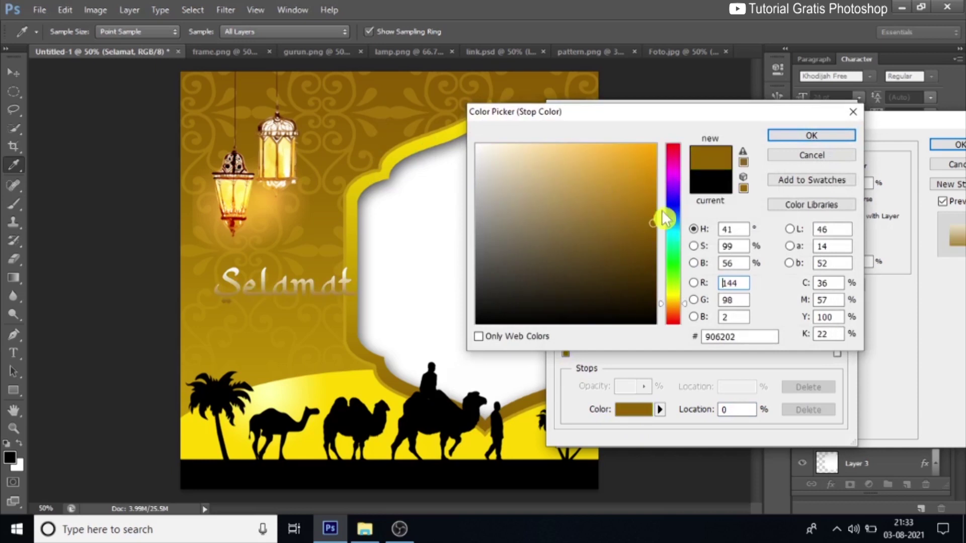
left_click(795, 136)
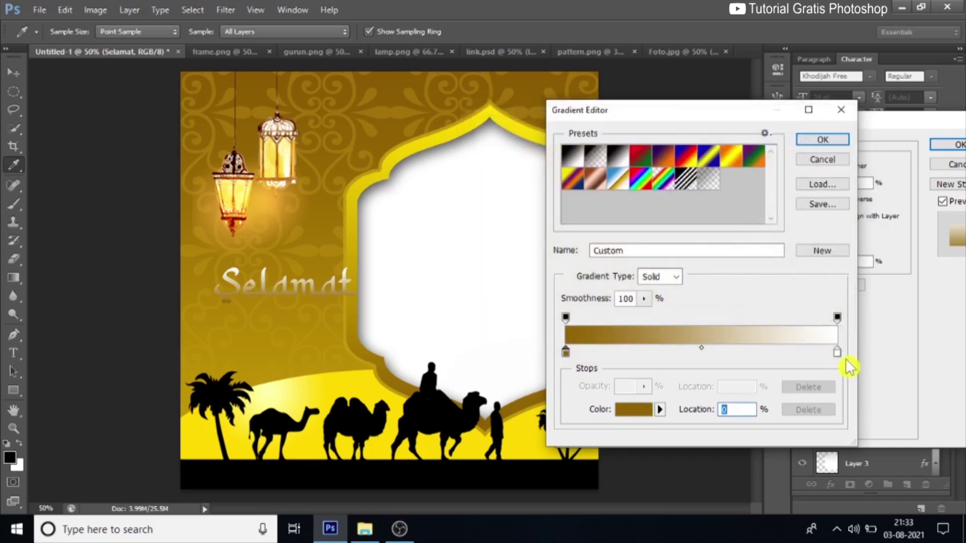
Step: Set the gradient's end colour stop to yellow #f8d700 and accept the edited gradient
left_click(837, 352)
left_click(614, 408)
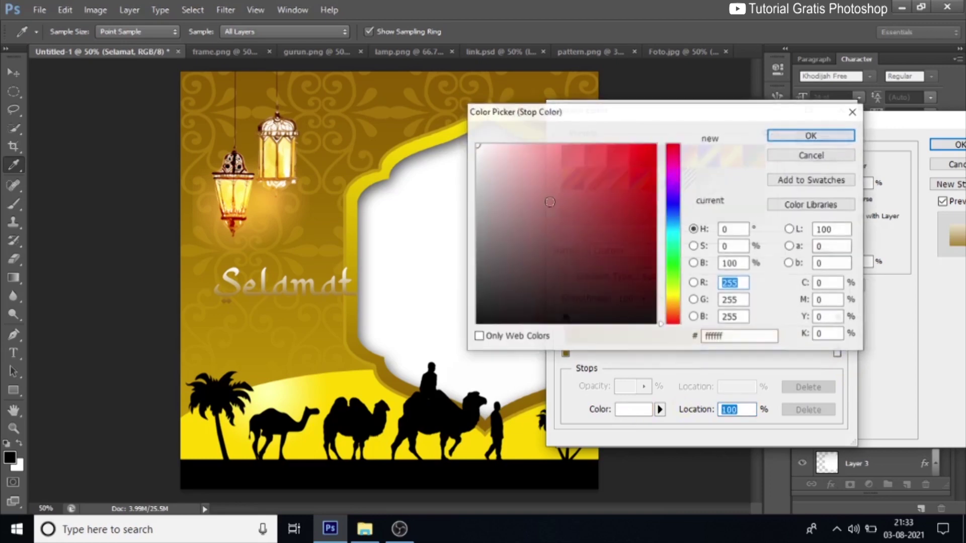
left_click(458, 128)
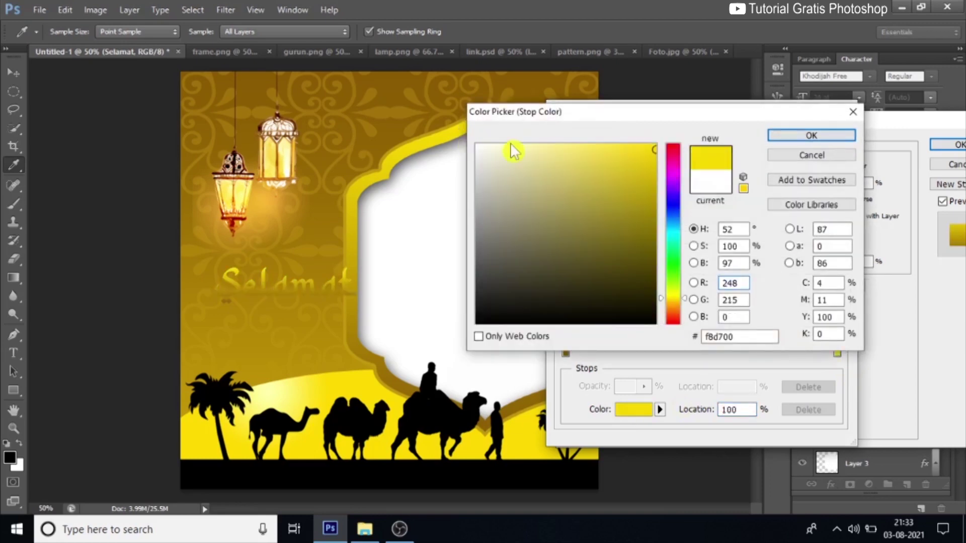
left_click(781, 138)
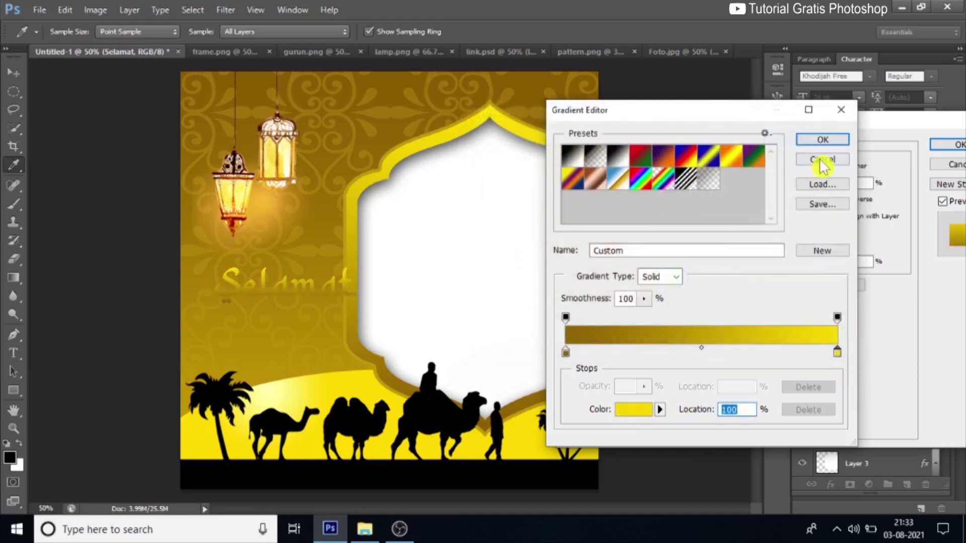
left_click(822, 140)
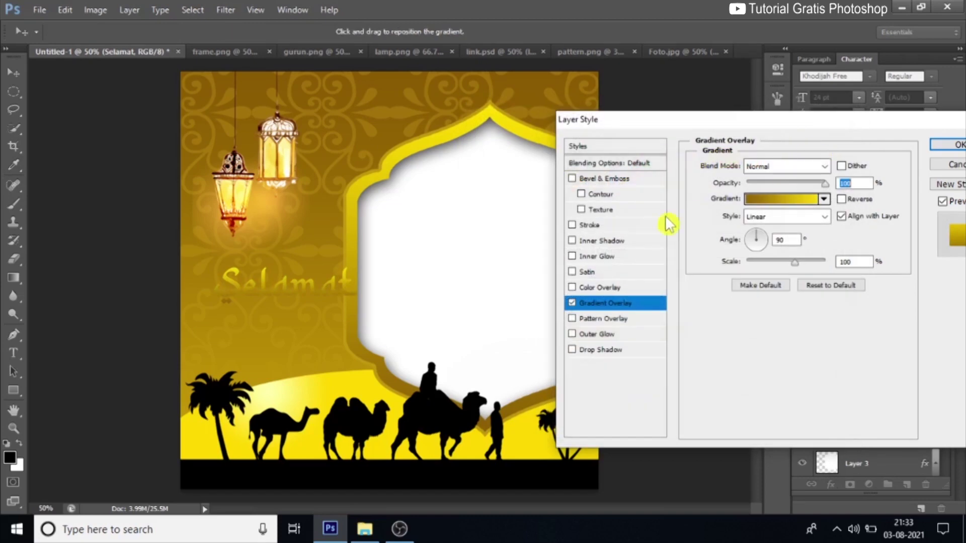
Step: Add a white outside stroke of 7 px to the "Selamat" text
left_click(617, 226)
left_click(731, 262)
left_click_drag(554, 200, 477, 145)
left_click(838, 138)
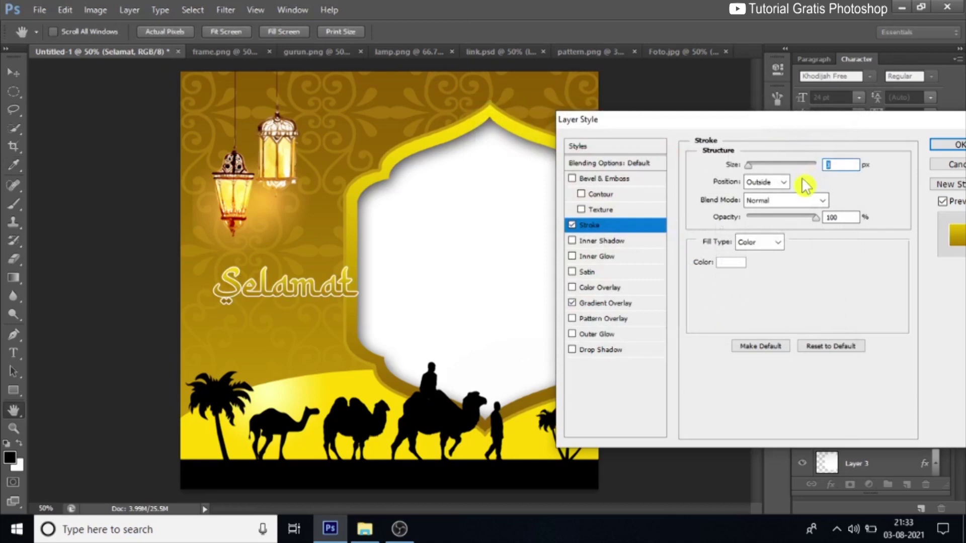
key("Up")
key("Up")
key("Up")
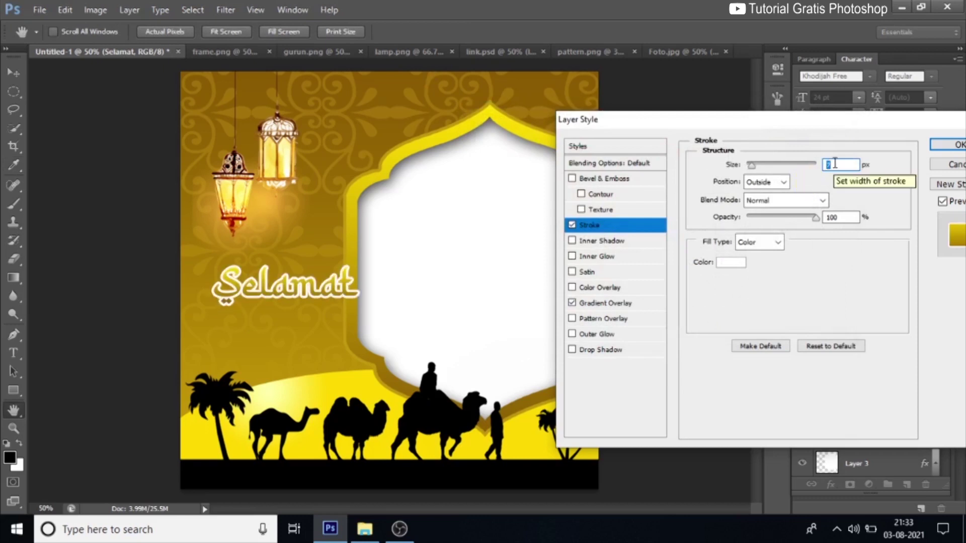
Step: Add a drop shadow with a distance of 15 px to the "Selamat" text and apply the layer style
left_click(617, 352)
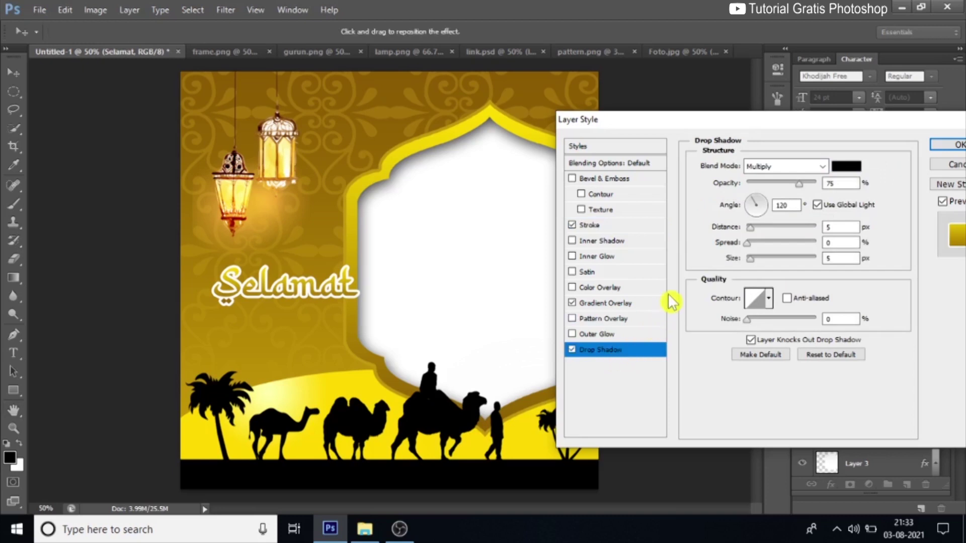
left_click_drag(756, 227, 762, 235)
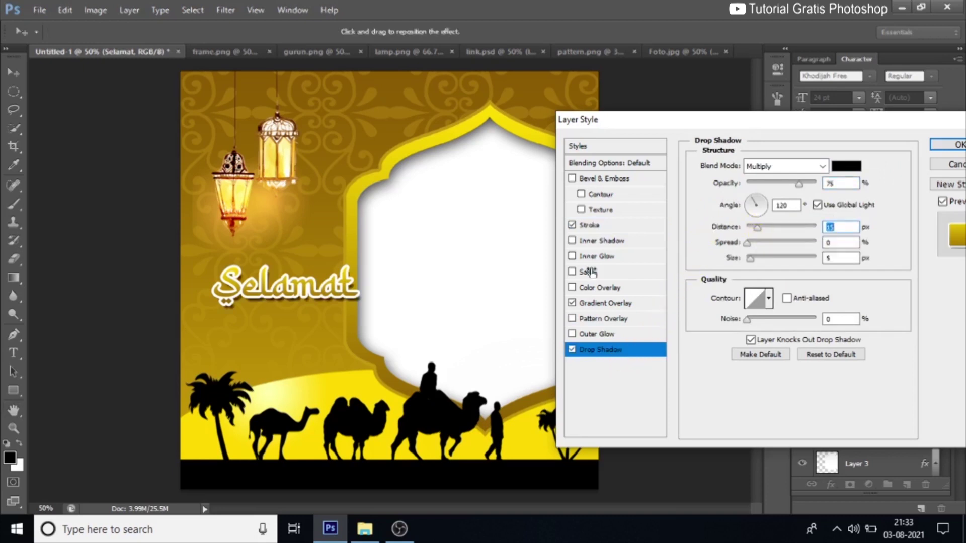
key("Return")
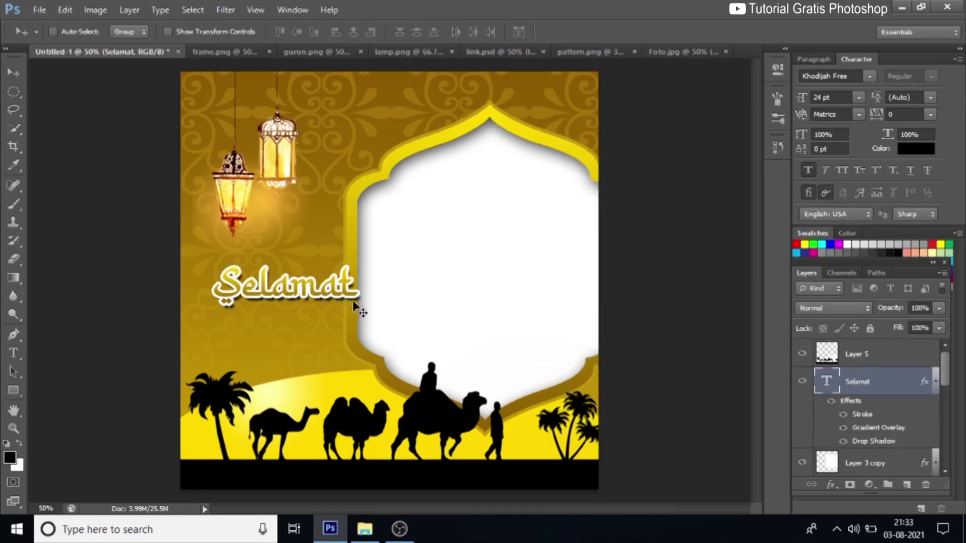
Step: Scale the "Selamat" text down to about 20 pt so it fits between the canvas edge and the frame
key("ctrl+t")
left_click_drag(355, 307, 319, 288)
key("Return")
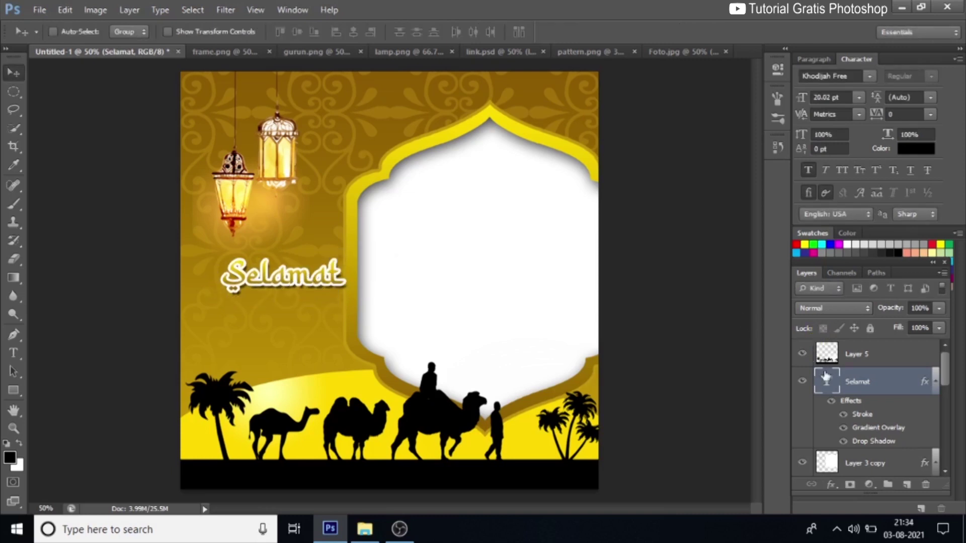
Step: Duplicate the "Selamat" text layer and place the copy directly beneath the original
right_click(860, 387)
left_click(805, 101)
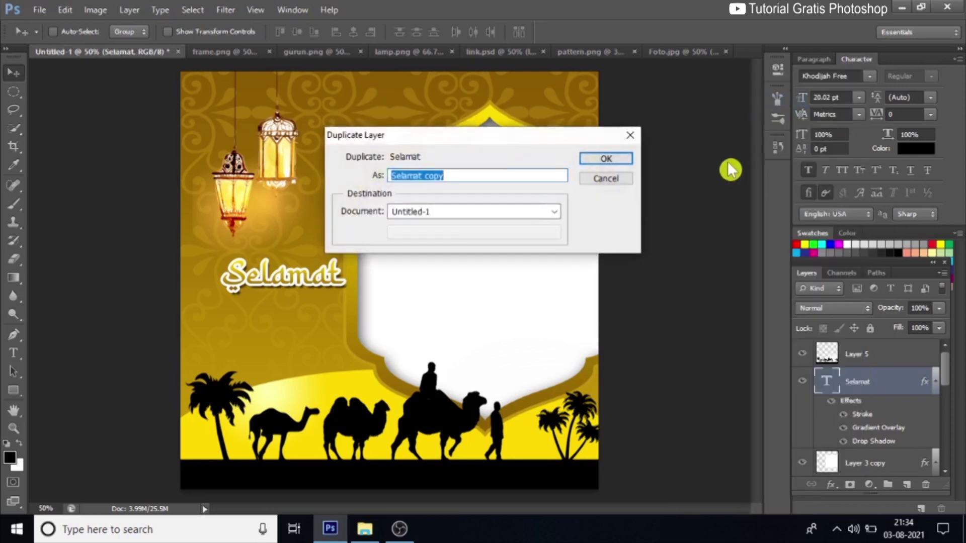
left_click(606, 158)
left_click_drag(305, 288, 303, 314)
Step: Replace the copied text with "Tahun Baru" and centre it beneath "Selamat"
left_click(13, 353)
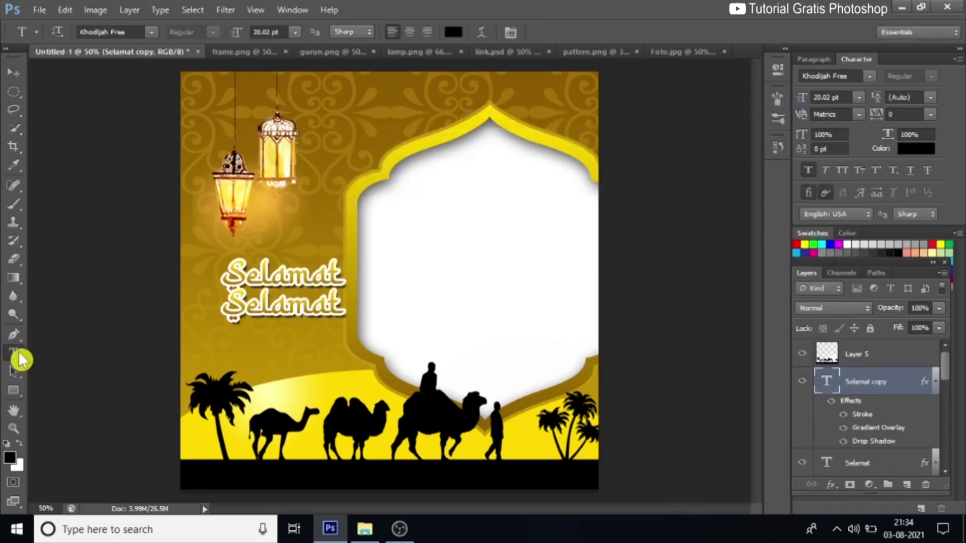
left_click_drag(231, 308, 451, 306)
type("Tah")
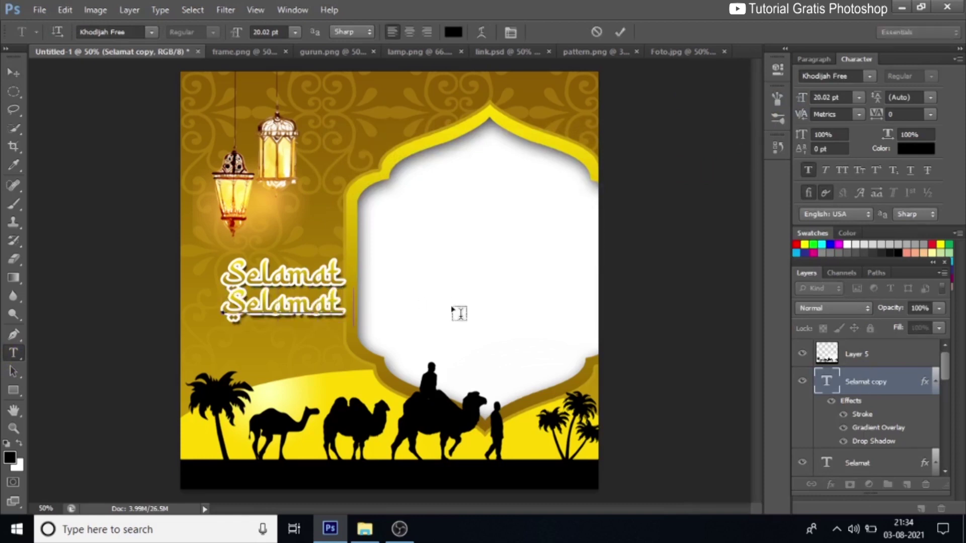
type("un Baru")
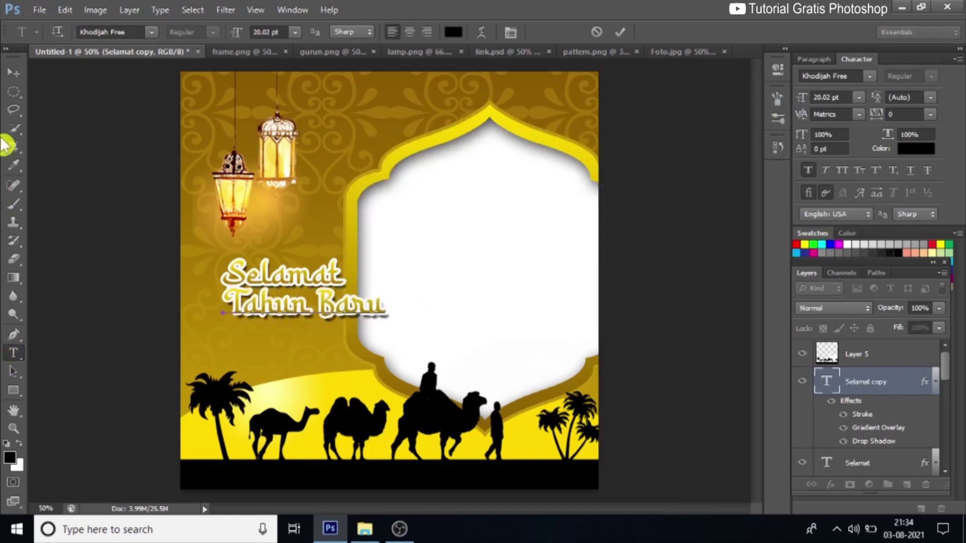
left_click(13, 72)
mouse_move(330, 313)
left_mouse_down()
mouse_move(312, 307)
mouse_move(318, 316)
left_mouse_up()
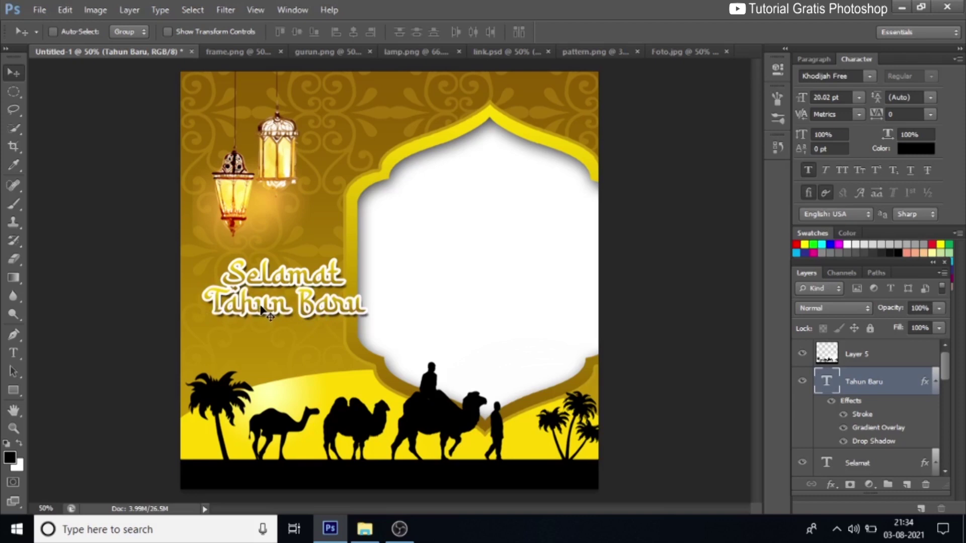
Step: Duplicate the "Tahun Baru" text layer and move the copy straight down to form a third line
right_click(853, 383)
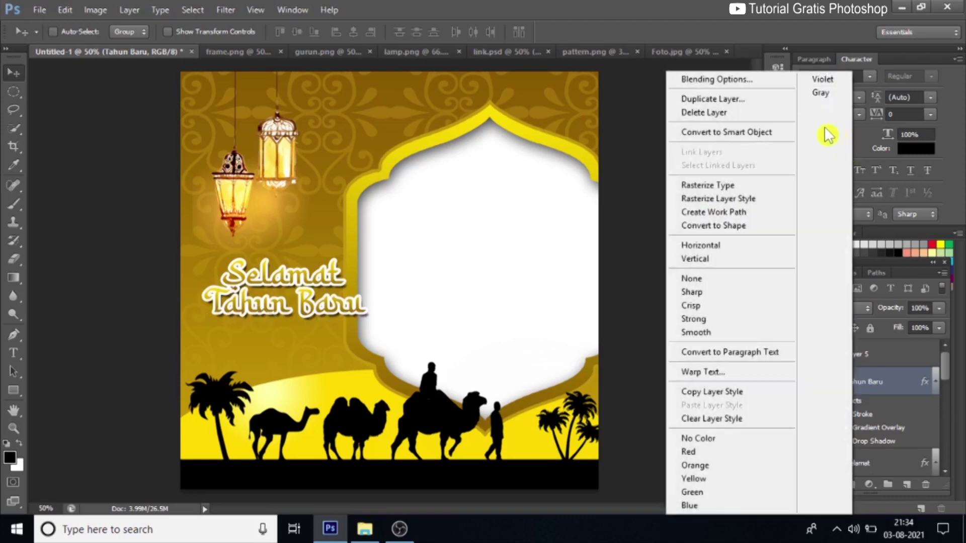
left_click(779, 107)
left_click(618, 162)
left_click_drag(327, 314, 326, 346)
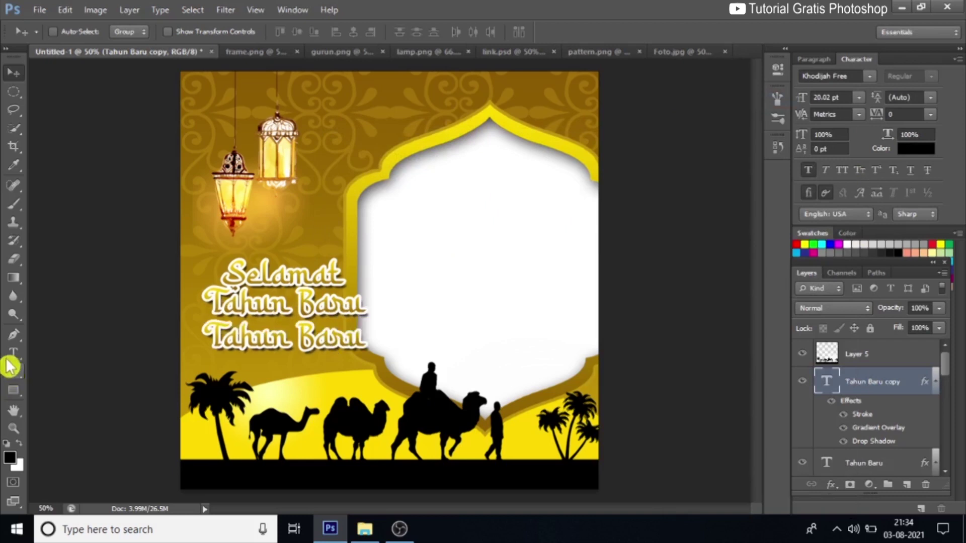
Step: Replace the third line's text with "Islam 1443"
left_click(14, 353)
left_click_drag(215, 329, 472, 338)
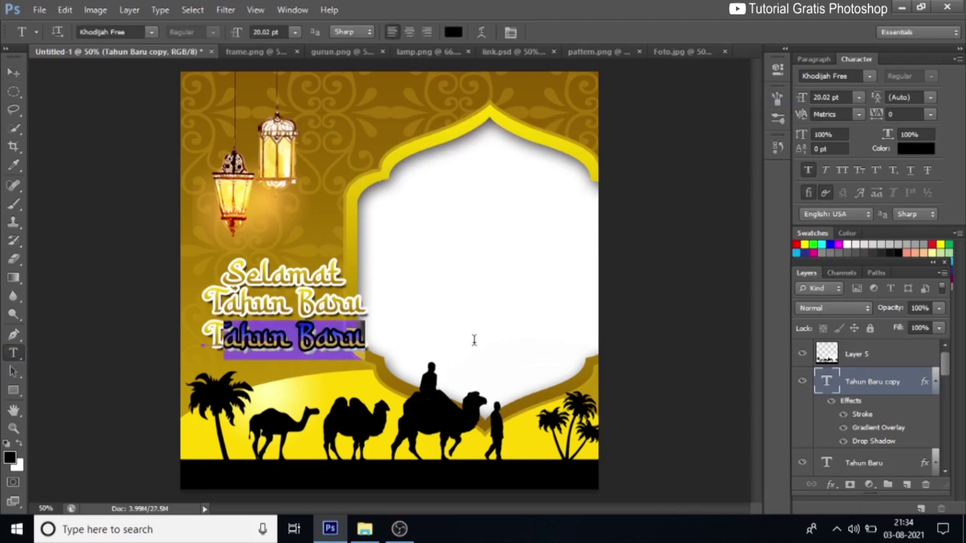
key("BackSpace")
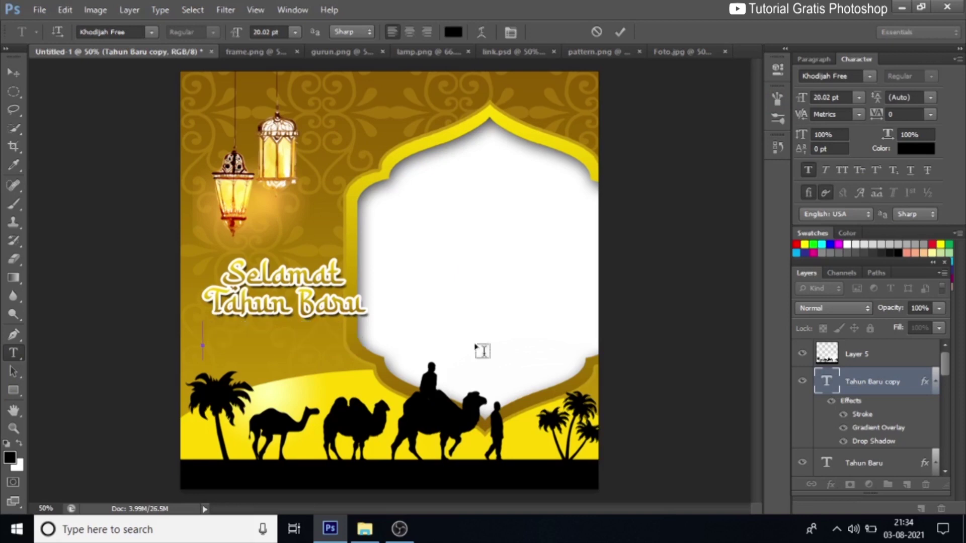
type("Islam 1")
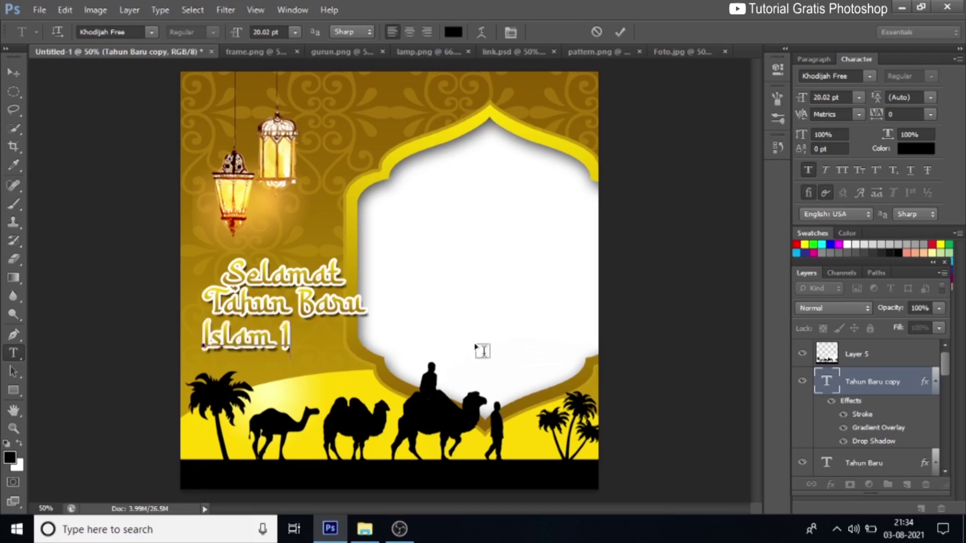
type("443")
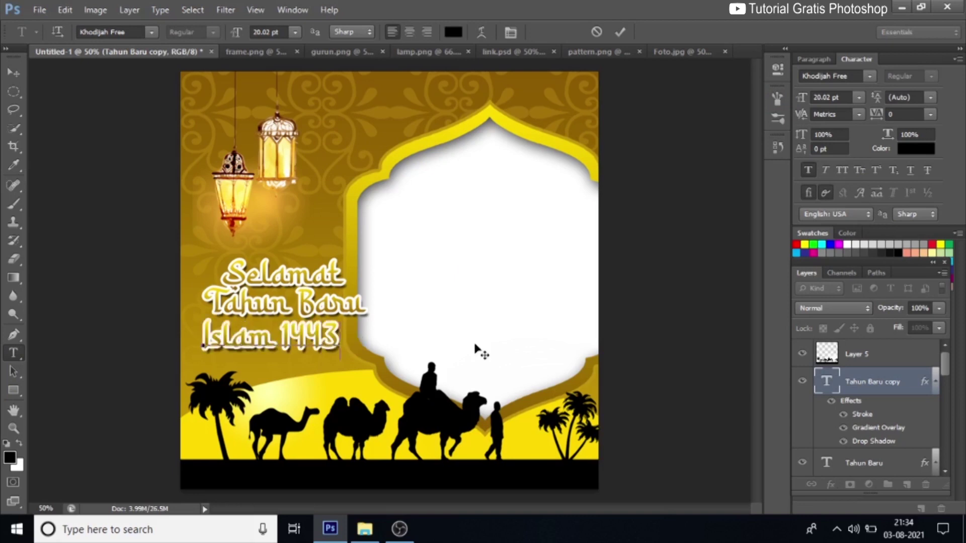
Step: Extend the third text line to read "Islam 1443 H" and set the whole line in All Caps
type(" H")
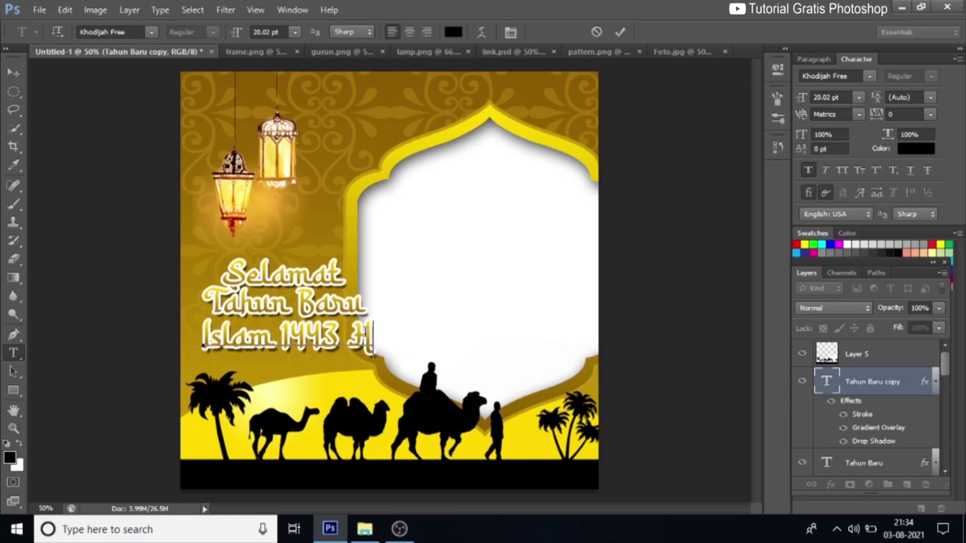
left_click_drag(374, 332, 150, 327)
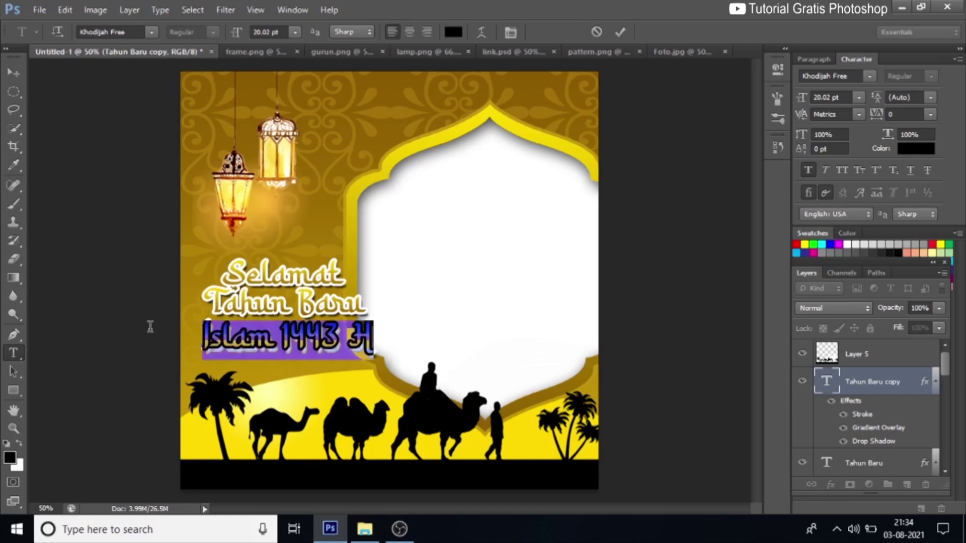
left_click(840, 171)
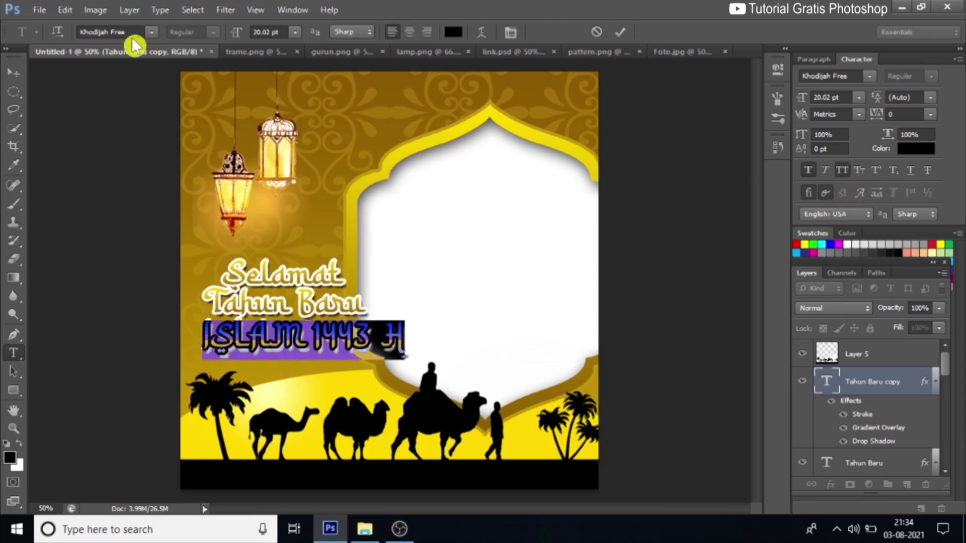
Step: Change the "Islam 1443 H" line's font to Geometr415 Blk BT and move the line slightly up towards "Tahun Baru"
left_click(151, 31)
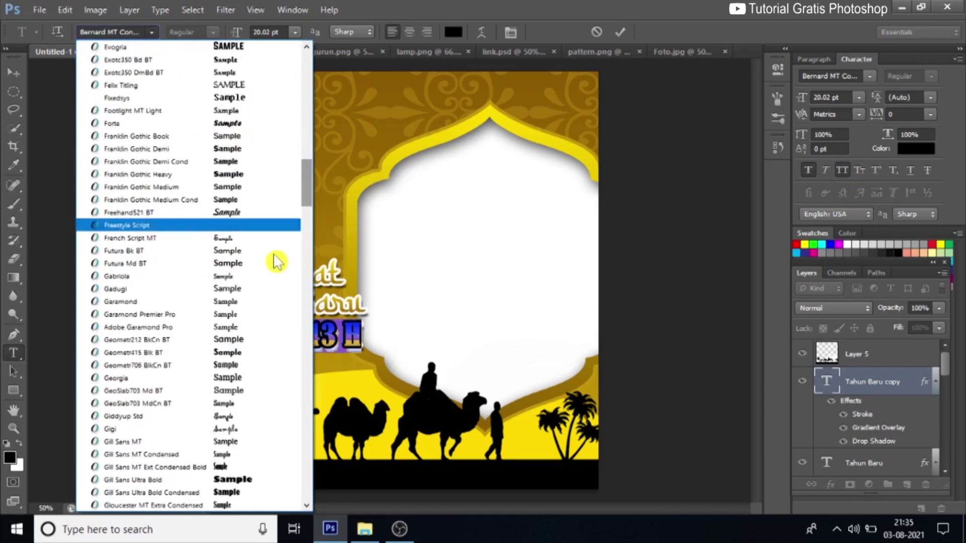
left_click(227, 353)
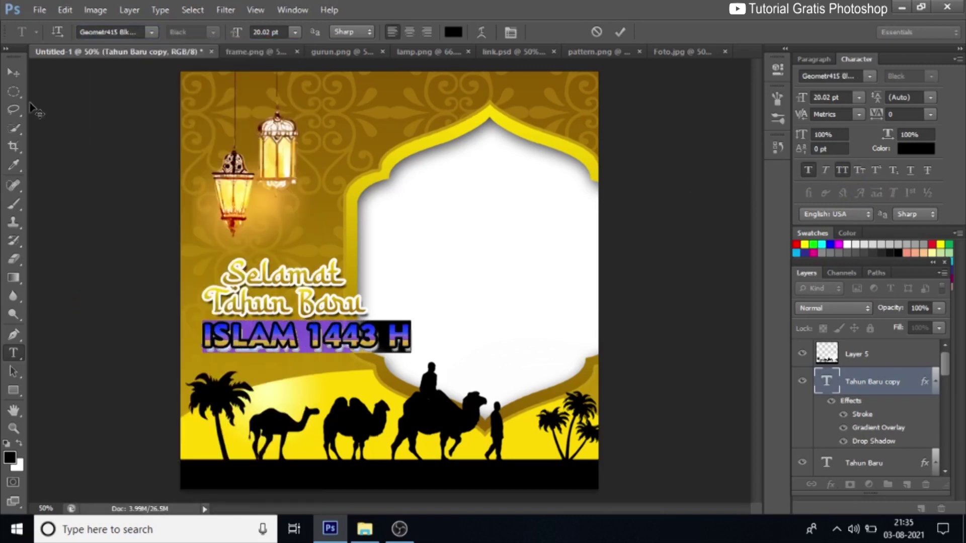
left_click(13, 72)
left_click_drag(272, 342, 269, 344)
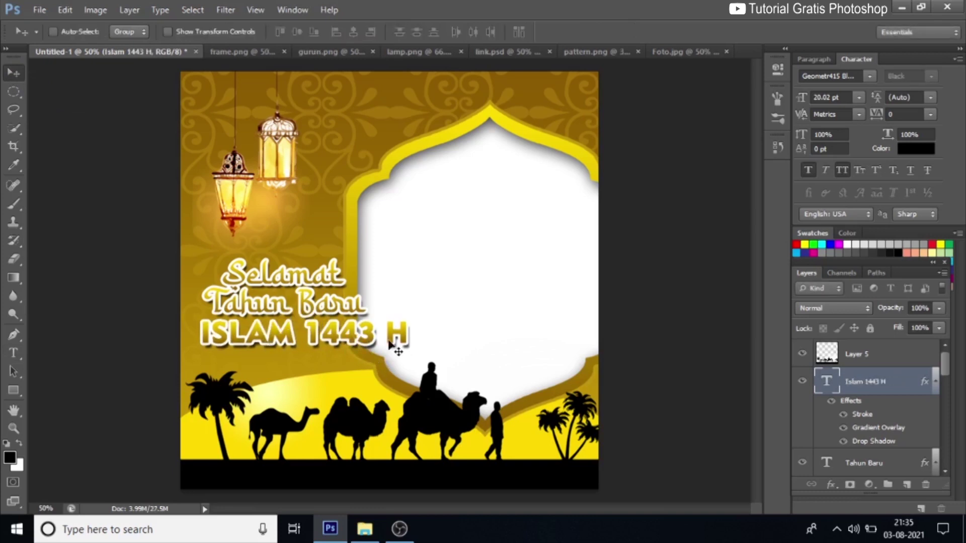
Step: In the "Islam 1443 H" layer's Gradient Overlay, set the 0% colour stop to reddish brown 903102
left_click(831, 485)
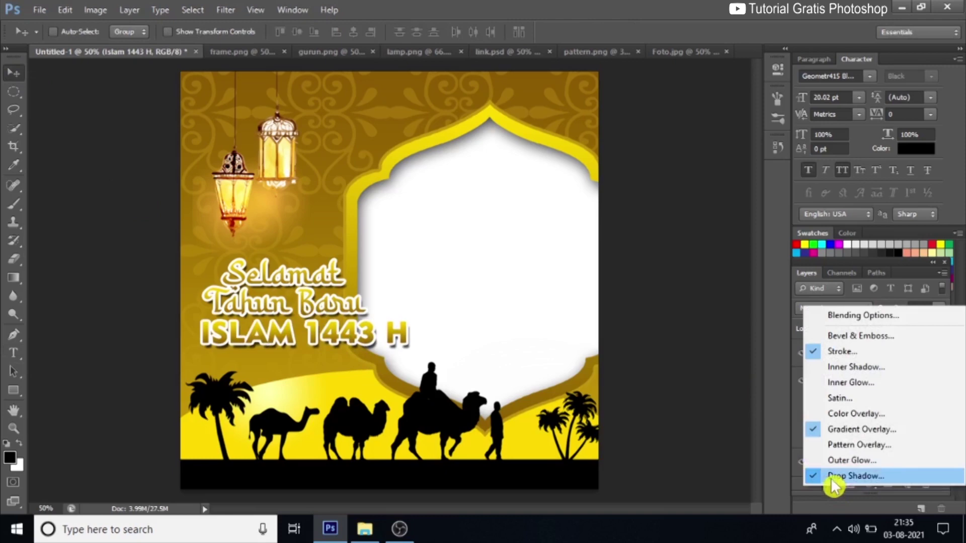
left_click(838, 431)
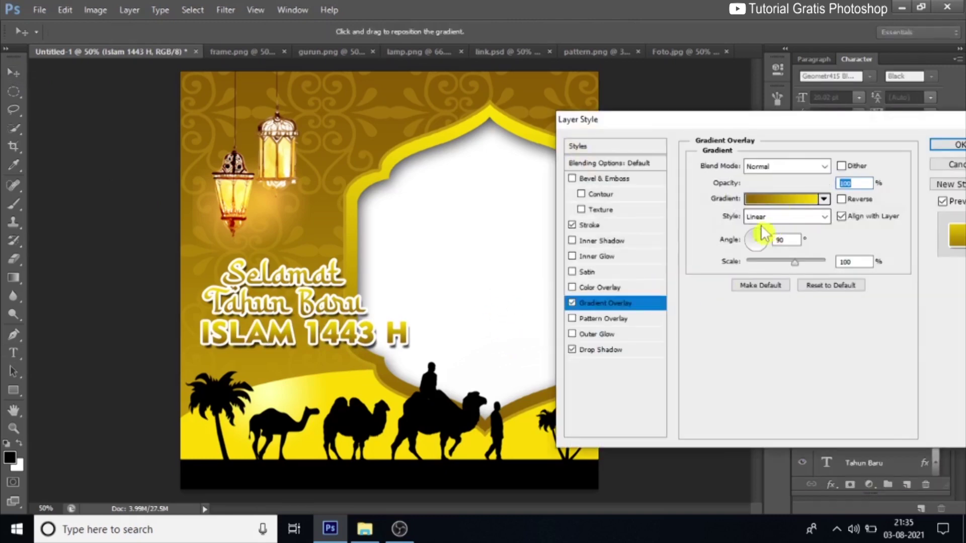
left_click(770, 201)
left_click(565, 352)
left_click(633, 409)
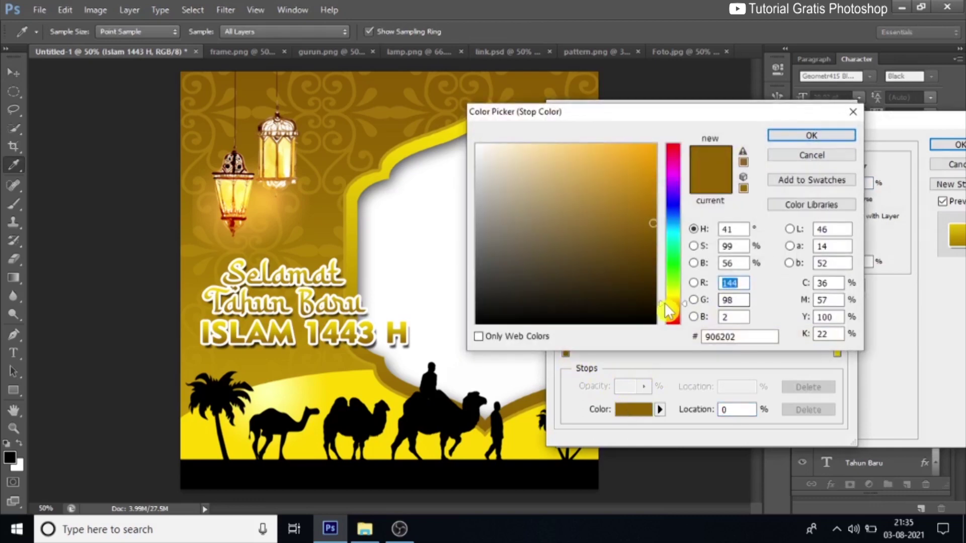
left_click(683, 318)
left_click_drag(685, 324, 679, 314)
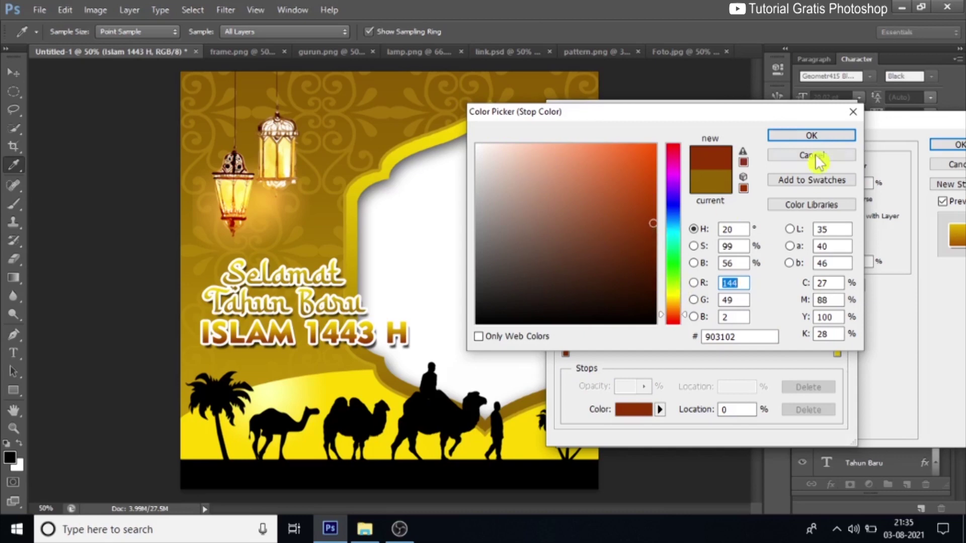
left_click(825, 135)
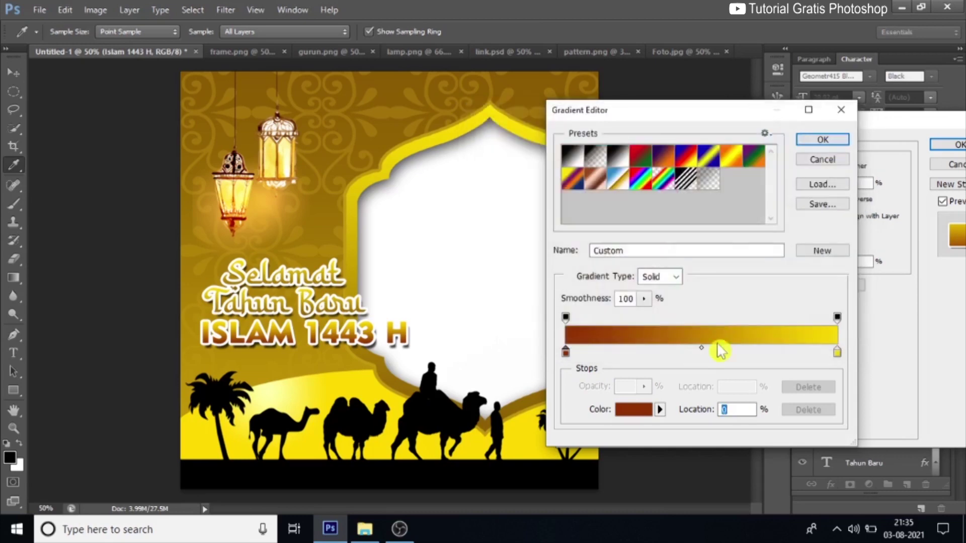
Step: Set the gradient's 100% colour stop to dark green 0a5800 and apply the layer style
left_click(837, 352)
left_click(633, 409)
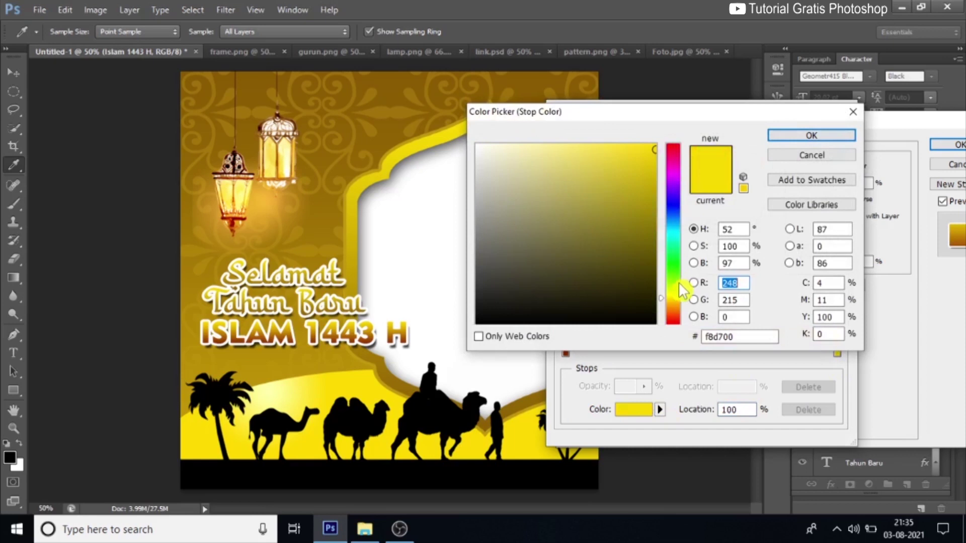
left_click_drag(674, 300, 674, 268)
left_click(654, 249)
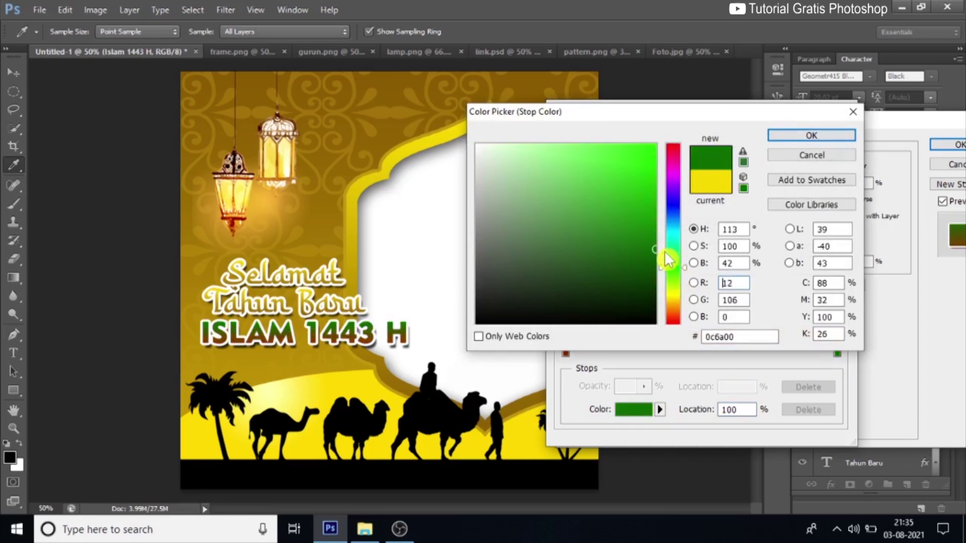
left_click(662, 262)
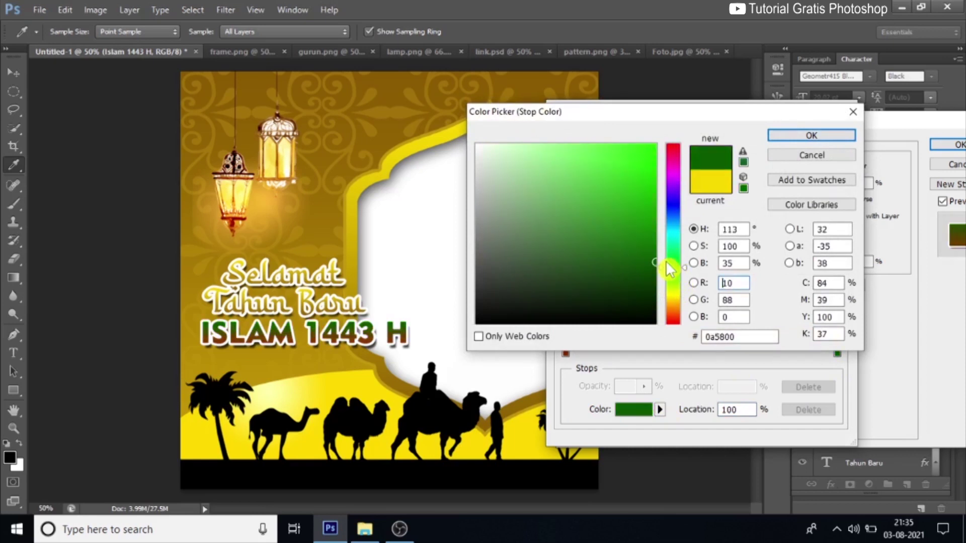
key("Return")
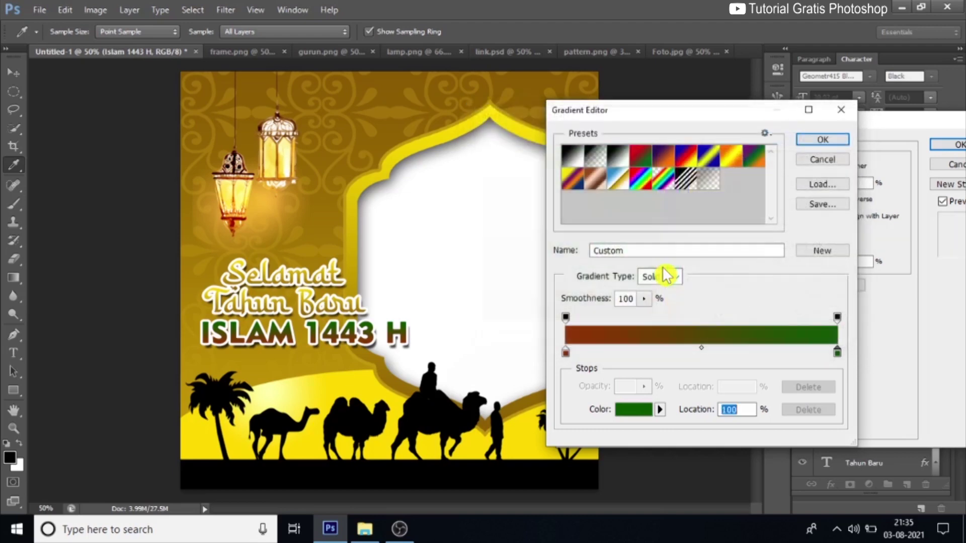
key("Return")
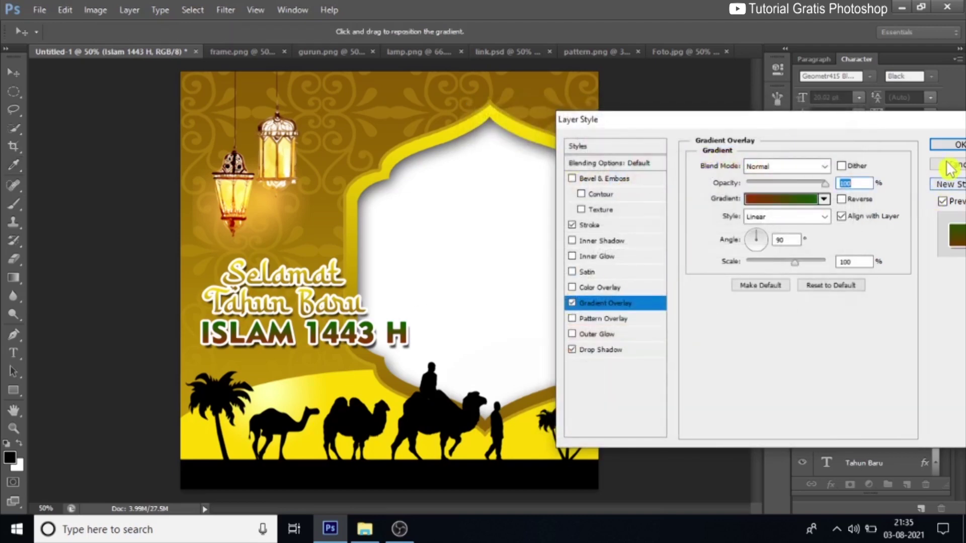
left_click(952, 145)
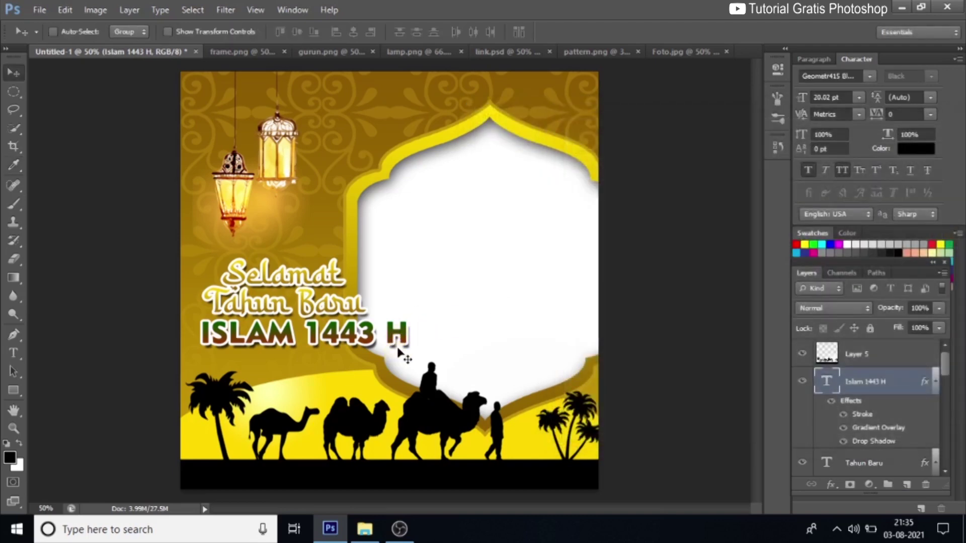
Step: Narrow the "Islam 1443 H" text to about 86% width with Free Transform, keeping its height nearly full
key("ctrl+t")
left_click_drag(408, 334, 382, 340)
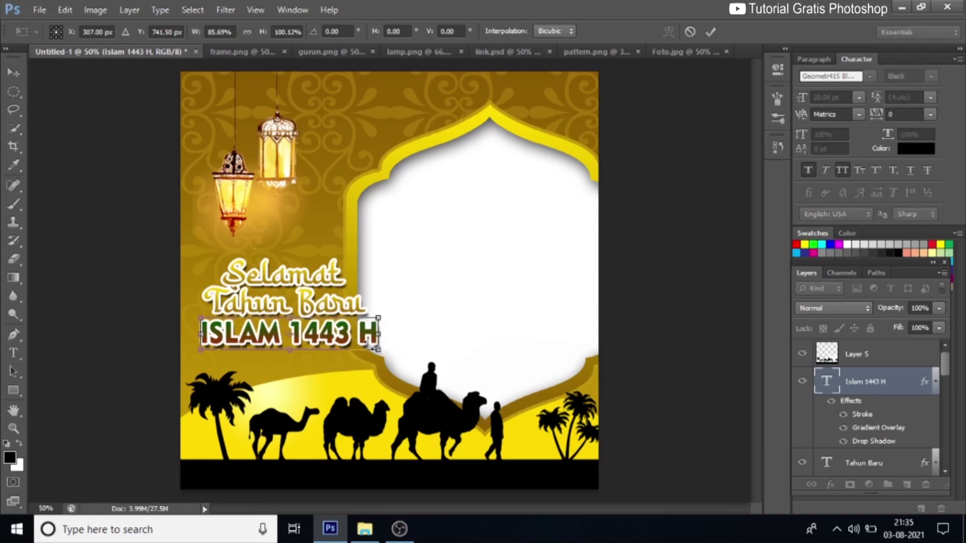
key("Return")
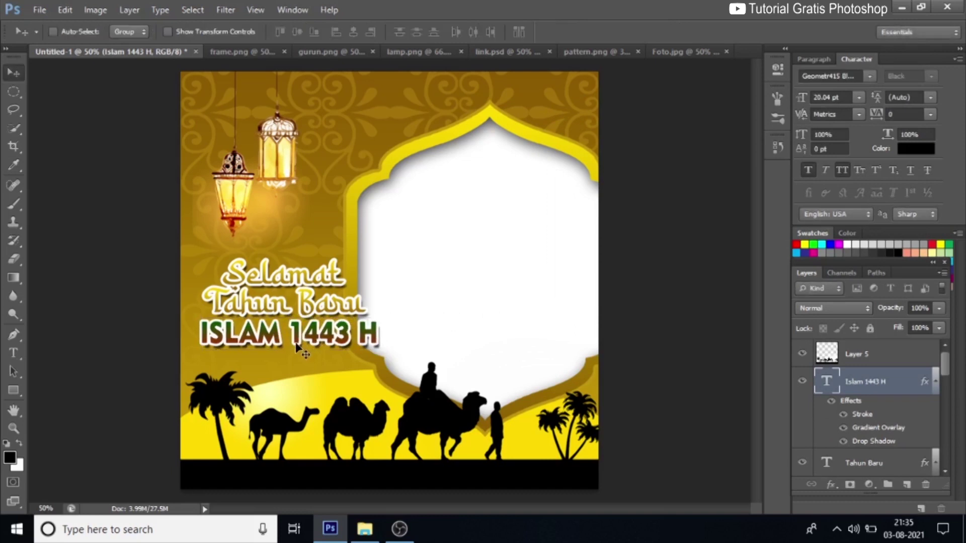
Step: Select the "Tahun Baru" and "Selamat" layers in turn and nudge each slightly right above the third line
right_click(305, 297)
left_click(315, 305)
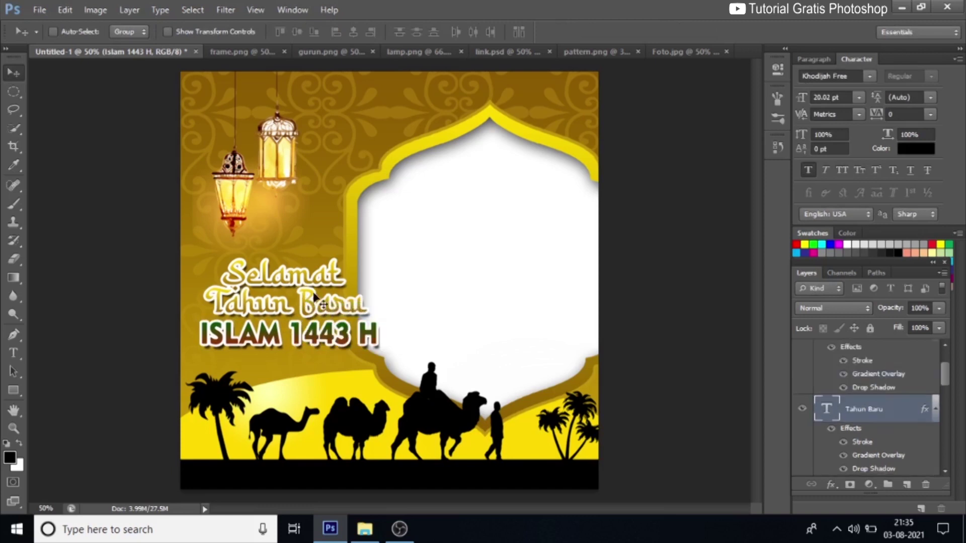
right_click(322, 288)
left_click(322, 290)
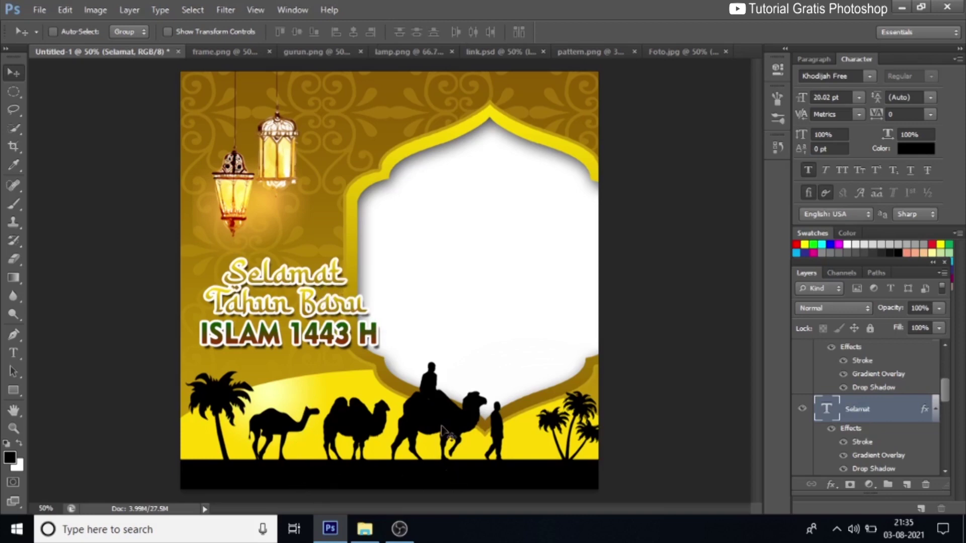
Step: Bring the link group from link.psd into the poster and move it above Layer 5 in the layer stack
left_click(493, 60)
left_click_drag(349, 391, 380, 417)
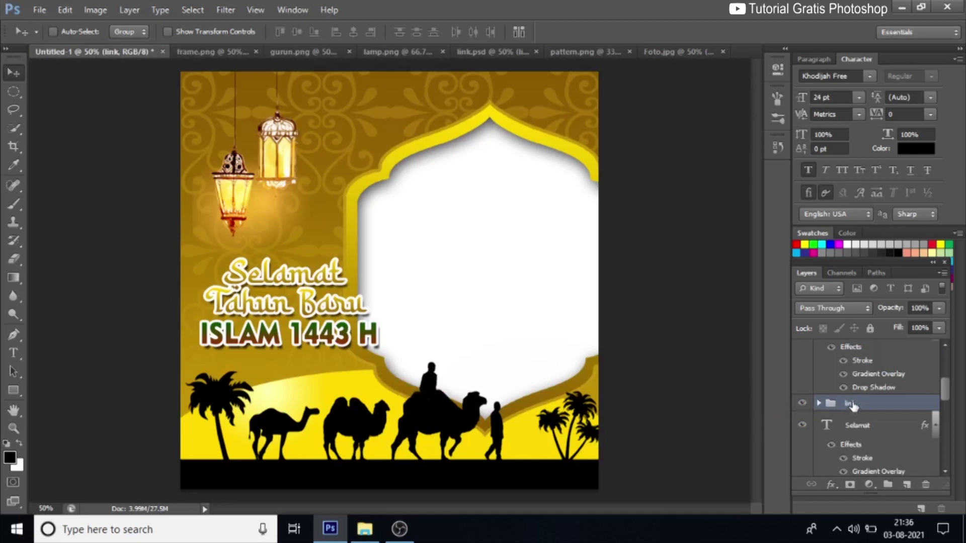
scroll(850, 413, "up", 3)
scroll(849, 428, "down", 2)
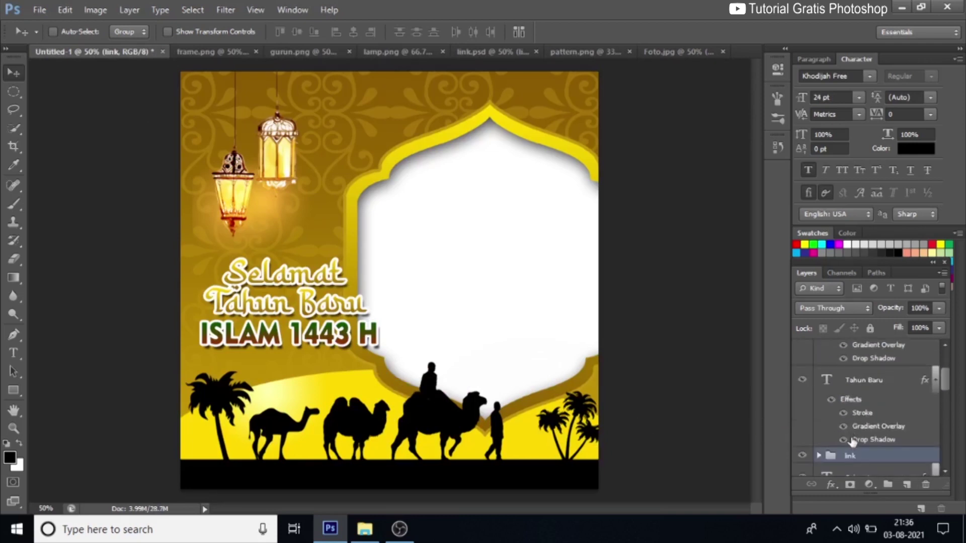
scroll(878, 352, "up", 2)
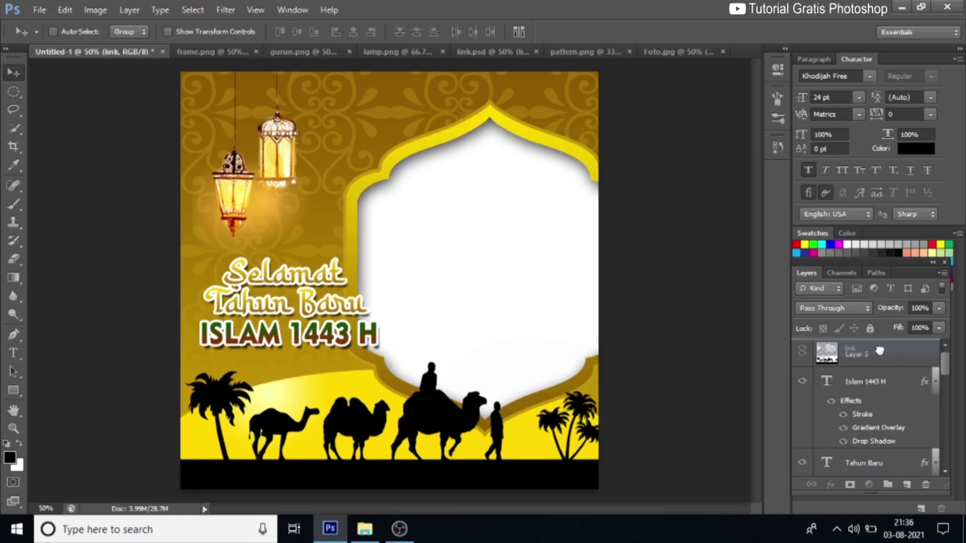
scroll(879, 351, "up", 1)
Step: Position the row of website and social media links centrally inside the black band along the poster's lower edge
left_click_drag(389, 408, 421, 413)
key("Left")
key("Left")
key("Left")
key("Left")
key("Up")
key("Up")
key("Right")
key("Right")
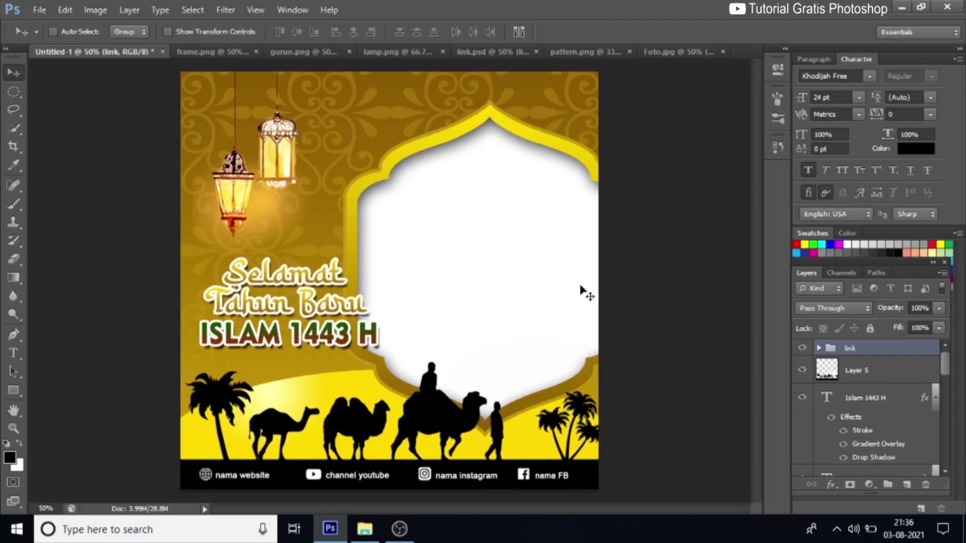
Step: Select the white frame interior layer, Layer 3 copy, and load its outline as a selection
right_click(473, 263)
left_click(500, 286)
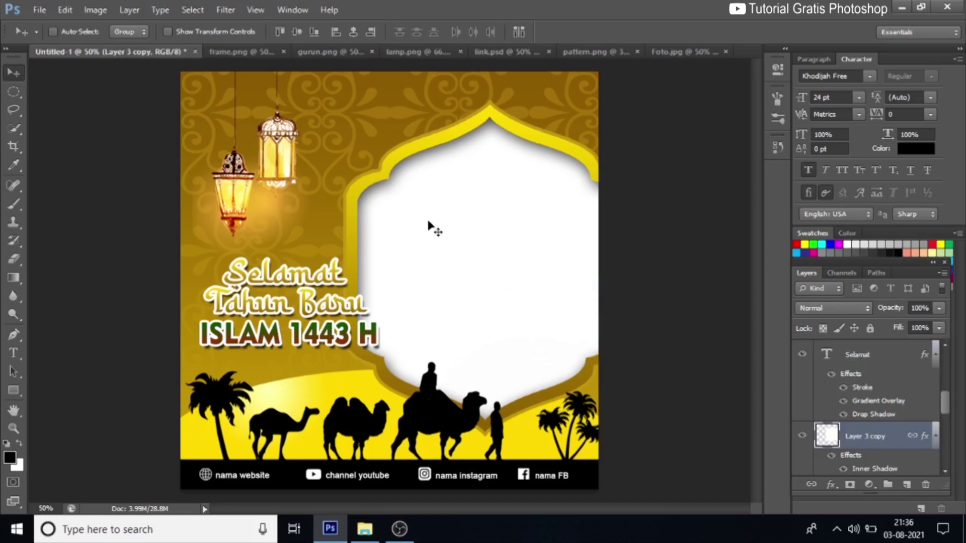
left_click(829, 436, "ctrl")
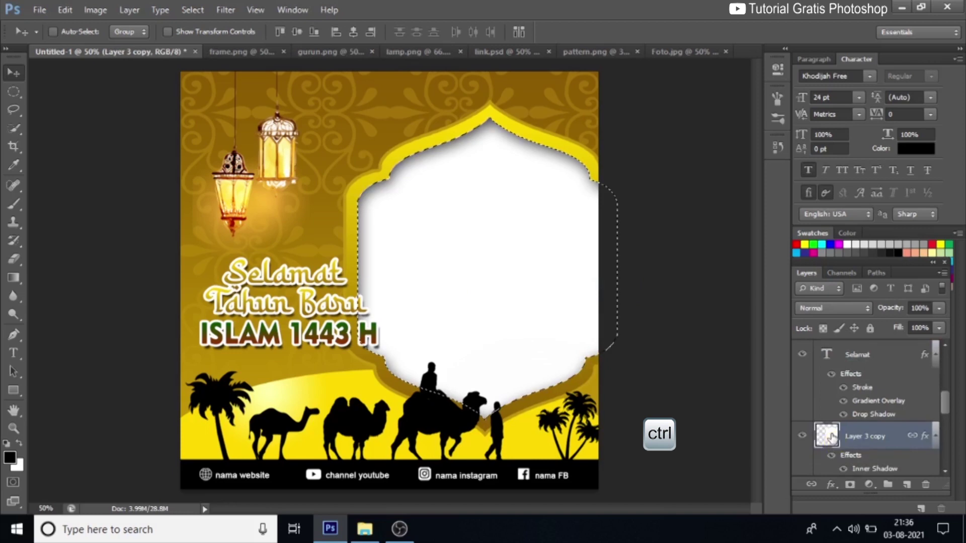
Step: Select the entire image in Foto.jpg and copy it
left_click(668, 52)
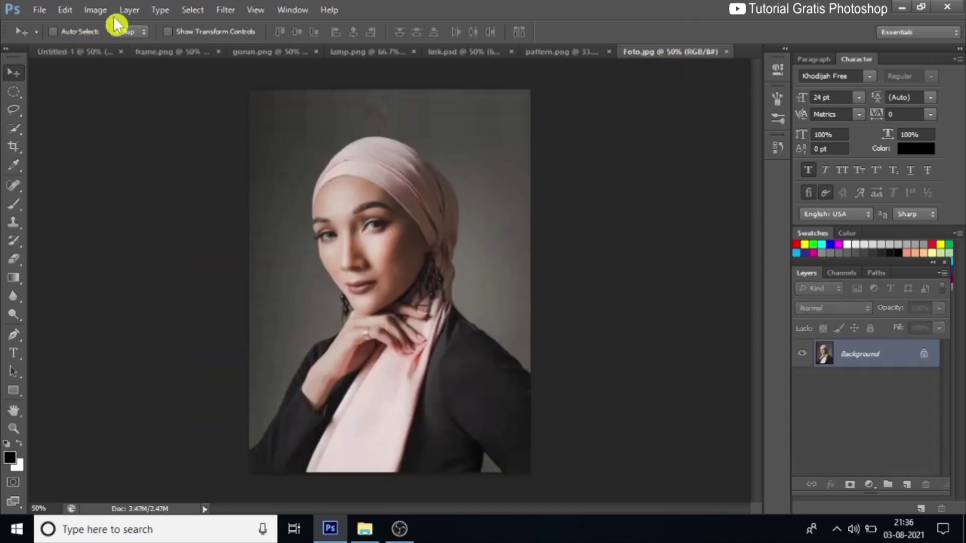
left_click(194, 11)
left_click(204, 21)
left_click(66, 12)
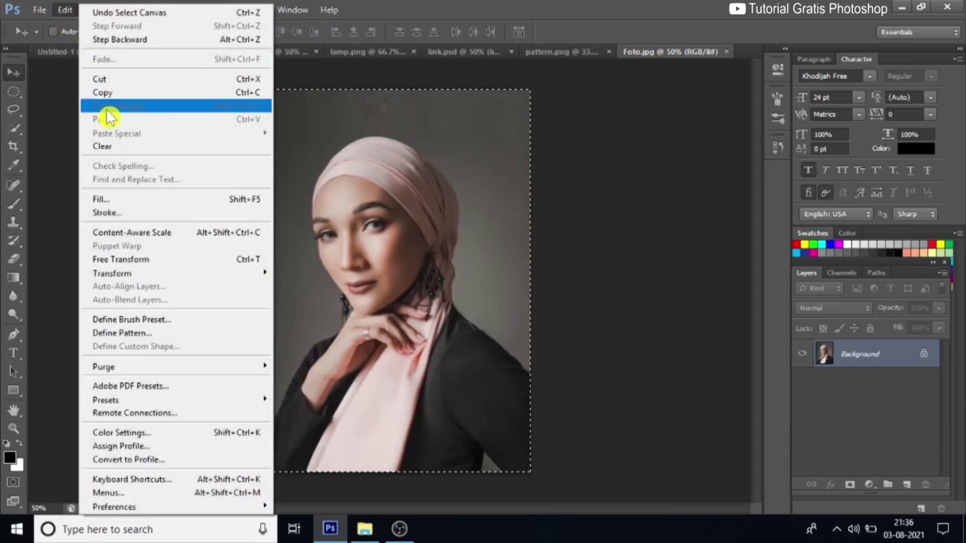
left_click(90, 92)
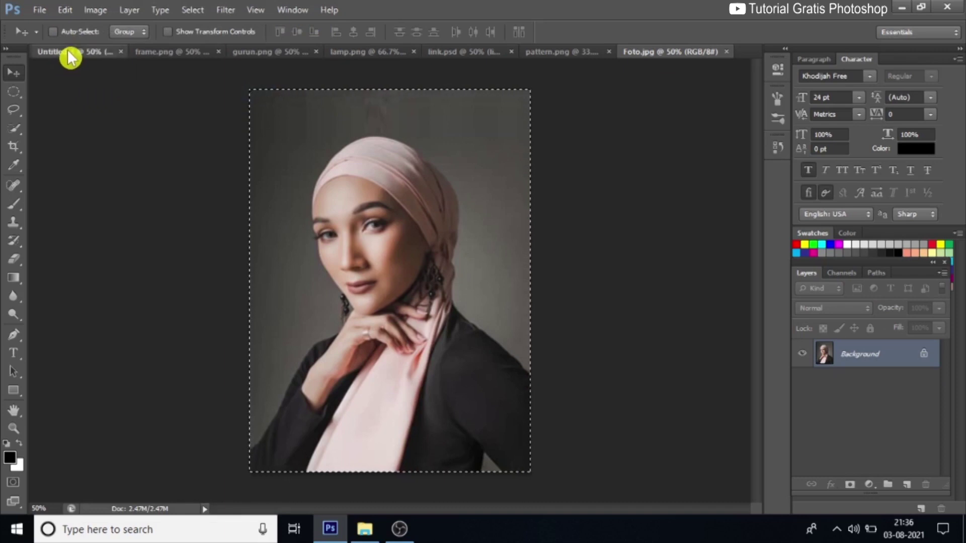
Step: Return to the poster and paste the copied photo into the frame-shaped selection using Paste Into
left_click(69, 52)
left_click(65, 12)
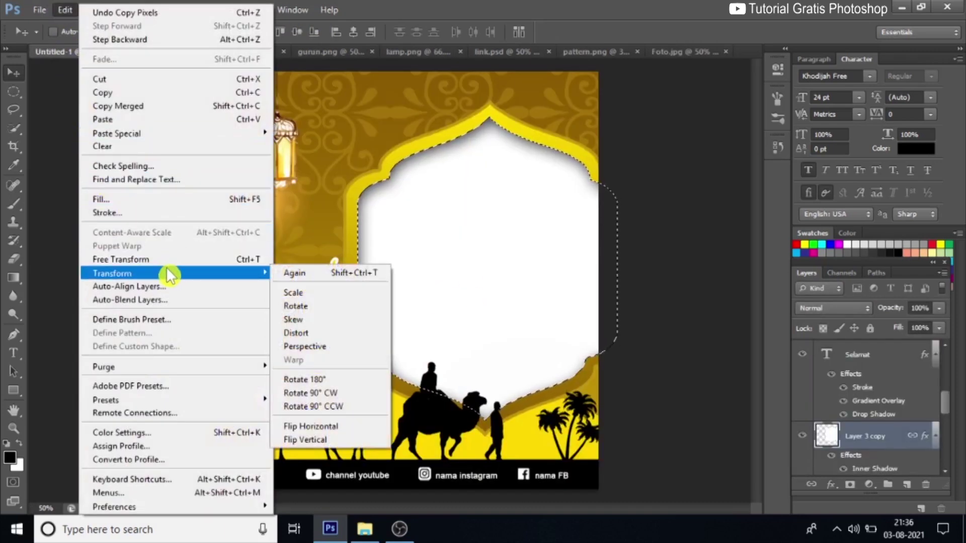
mouse_move(190, 134)
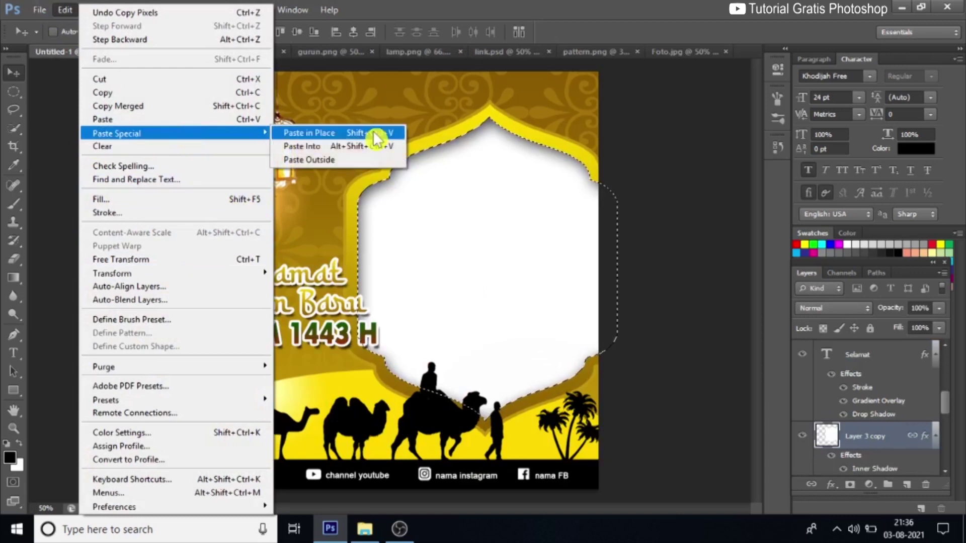
left_click(356, 150)
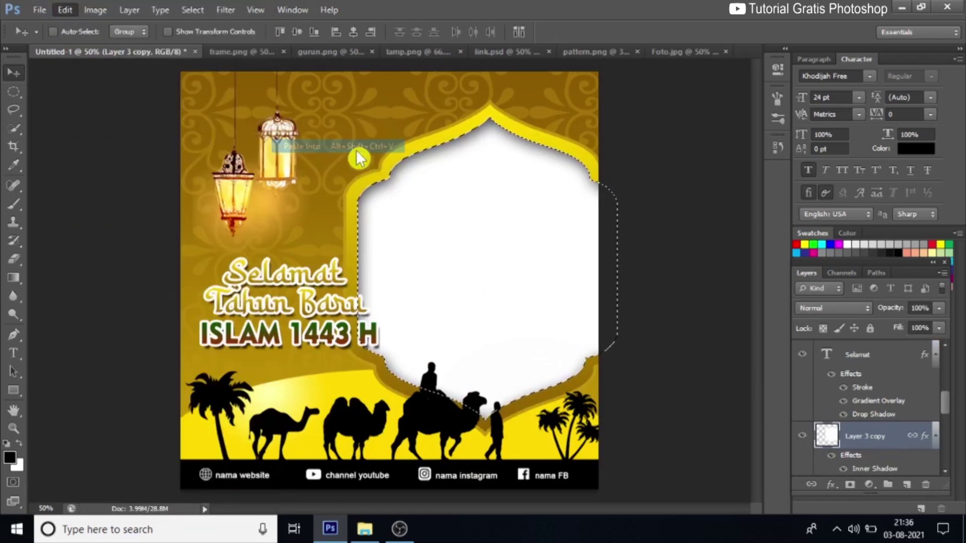
Step: Scale the pasted portrait down to about 91% and fit it within the frame opening
left_click_drag(505, 294, 510, 294)
key("ctrl+t")
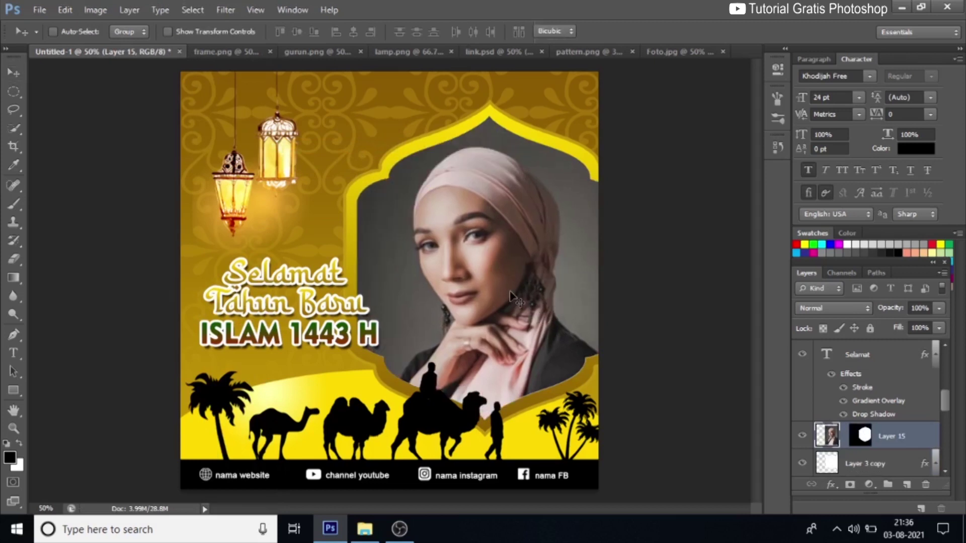
left_click_drag(631, 482, 610, 454)
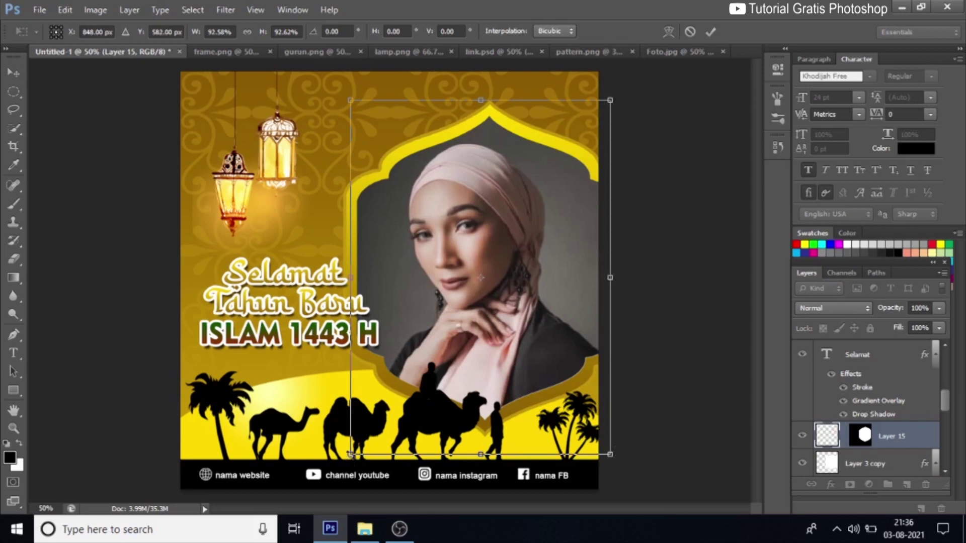
left_click_drag(352, 452, 355, 448)
left_click_drag(353, 449, 354, 450)
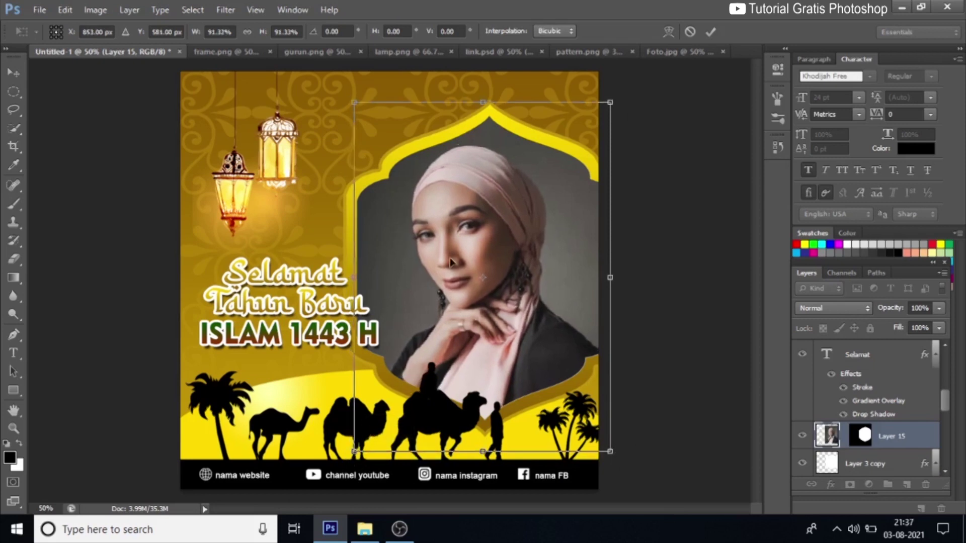
left_click(710, 31)
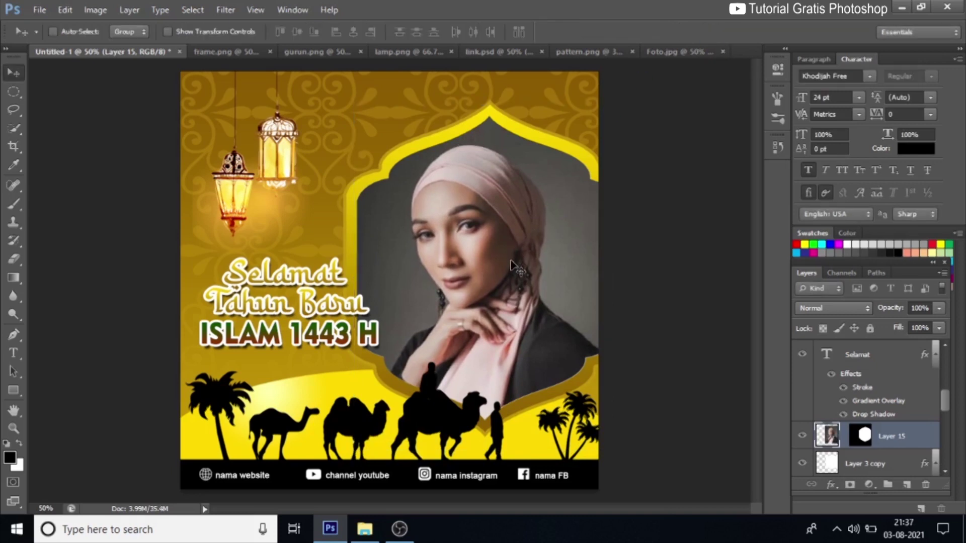
Step: Nudge the portrait slightly to the right inside the frame
key("Right")
key("Right")
key("Right")
key("Right")
key("Right")
key("Right")
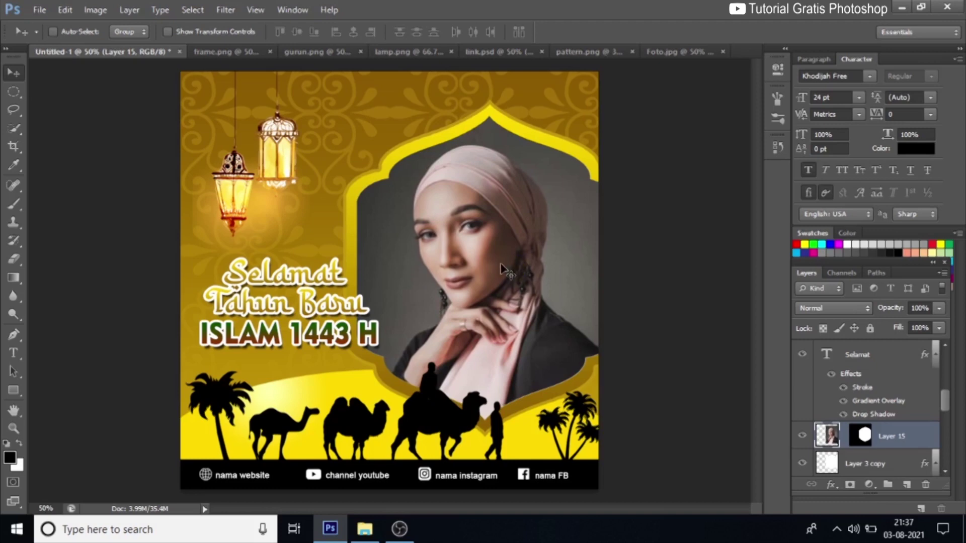
Step: Save the poster as a layered Photoshop file named twibbon tahun baru islam.psd in the Twibbbon tahun baru islam folder
left_click(40, 10)
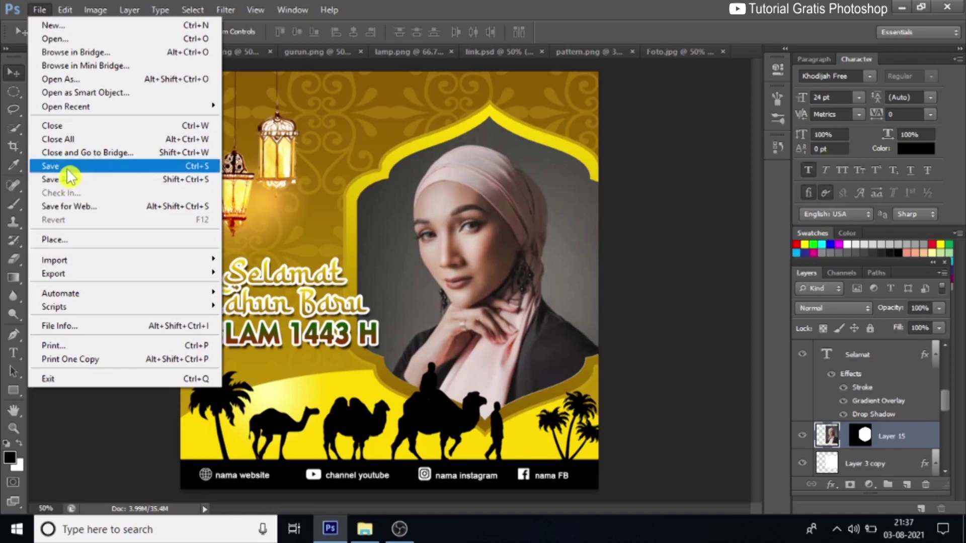
left_click(67, 170)
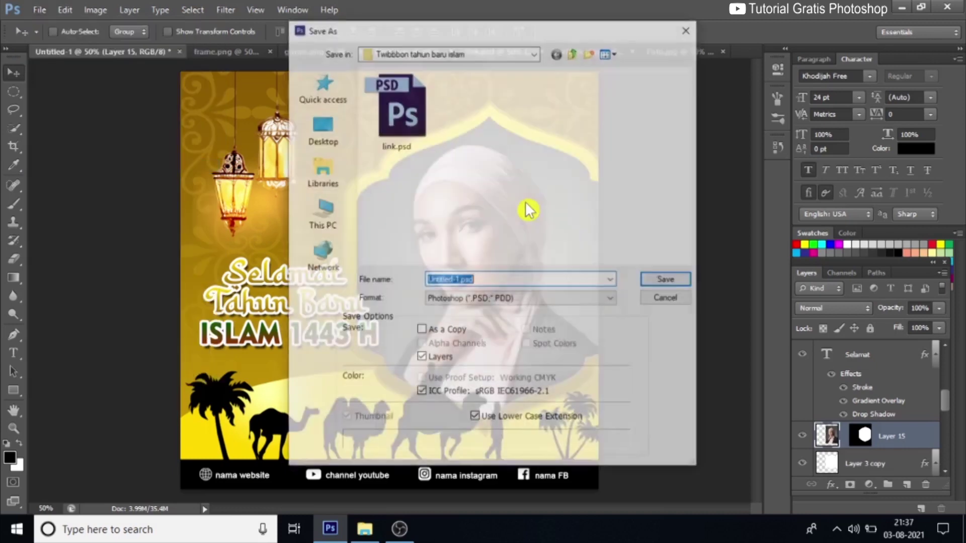
type("t")
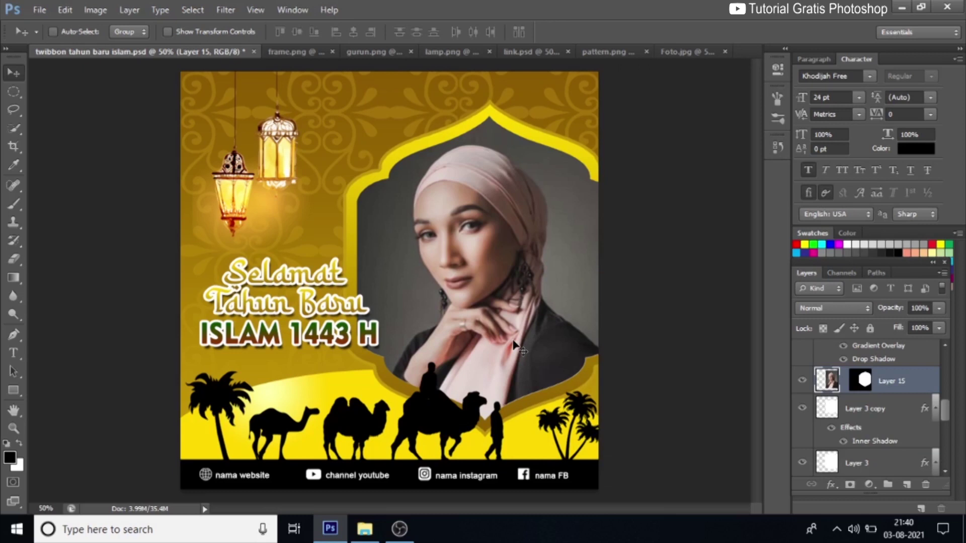
Step: Delete the portrait photo layer, Layer 15, from the poster
right_click(519, 262)
left_click(535, 286)
left_click_drag(909, 378, 928, 484)
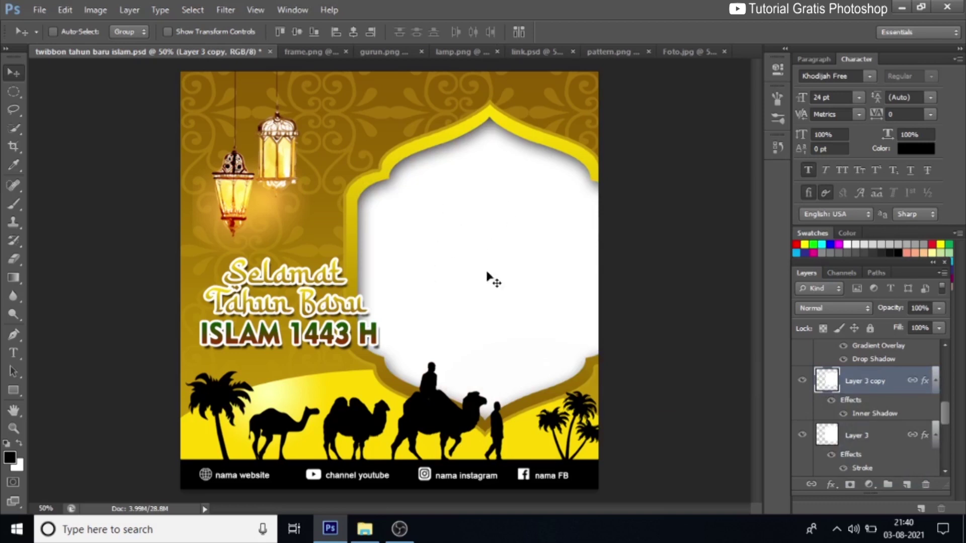
Step: Load the outline of Layer 3 copy as a selection and set that layer's fill to 0%
key("ctrl")
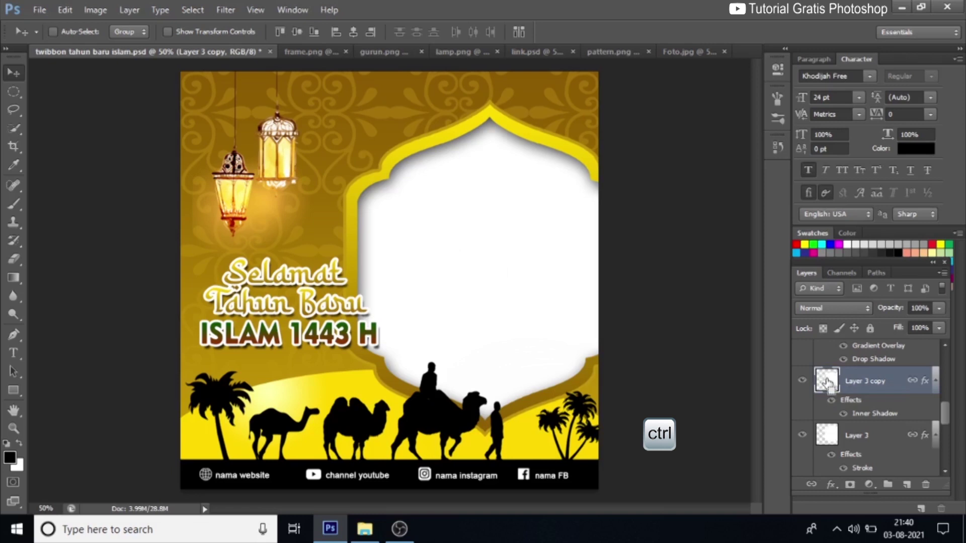
left_click(826, 384, "ctrl")
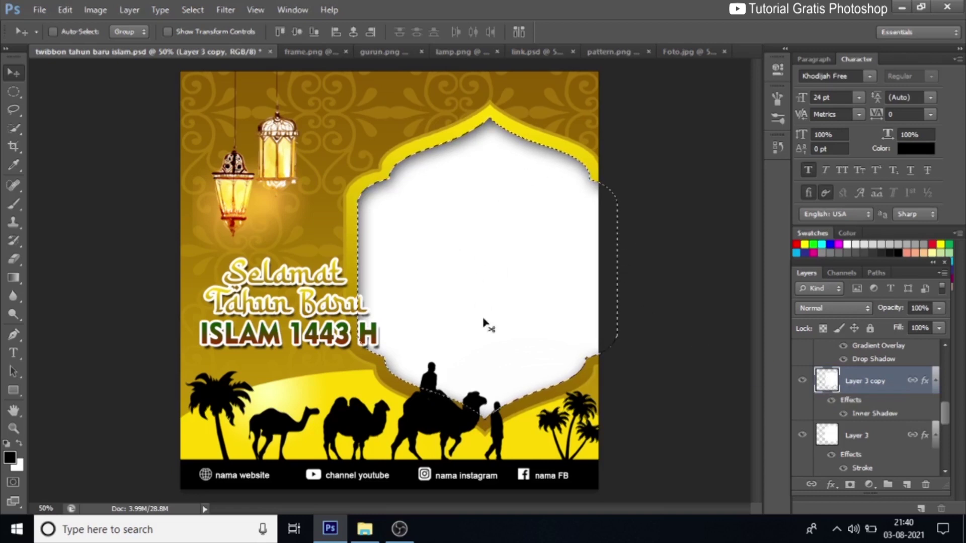
left_click(938, 328)
left_click_drag(940, 344, 850, 358)
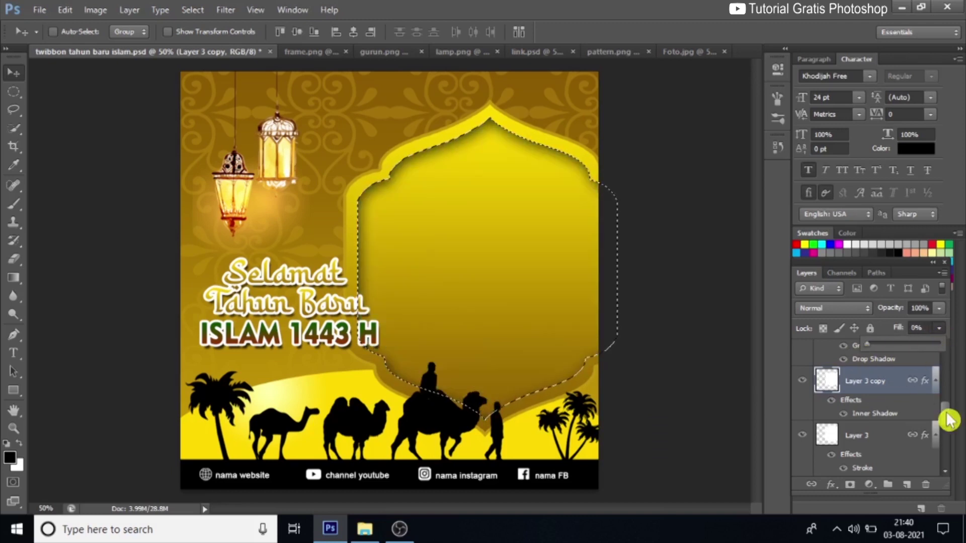
Step: Clear the frame-shaped selection area from Layer 3, the dune on Layer 4 and the pattern on Layer 1
scroll(949, 424, "down", 2)
scroll(949, 423, "down", 1)
left_click(884, 398)
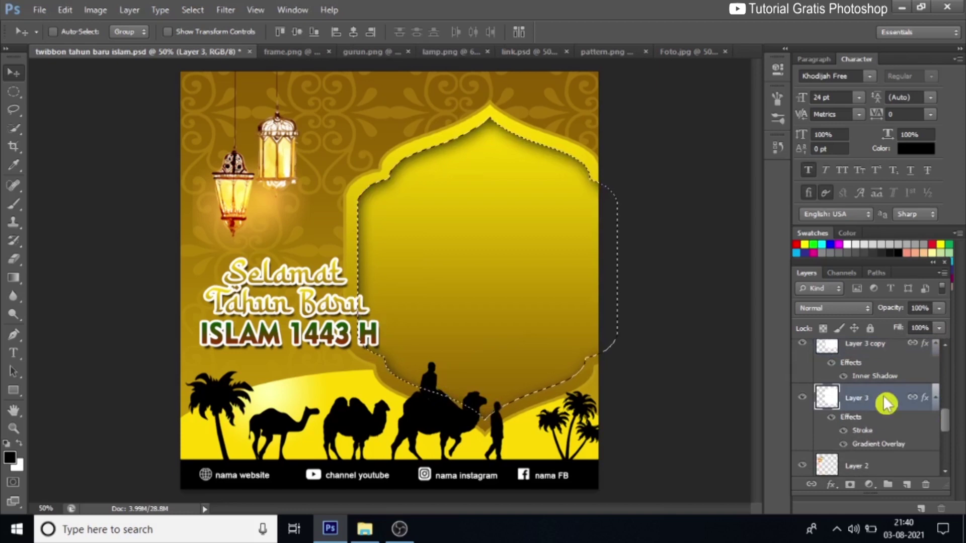
key("Delete")
scroll(948, 431, "down", 2)
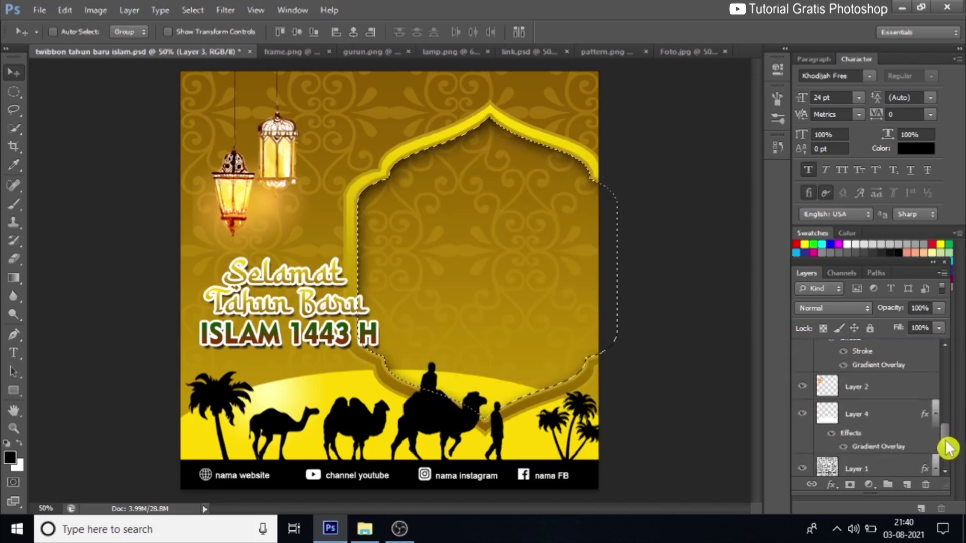
left_click(873, 415)
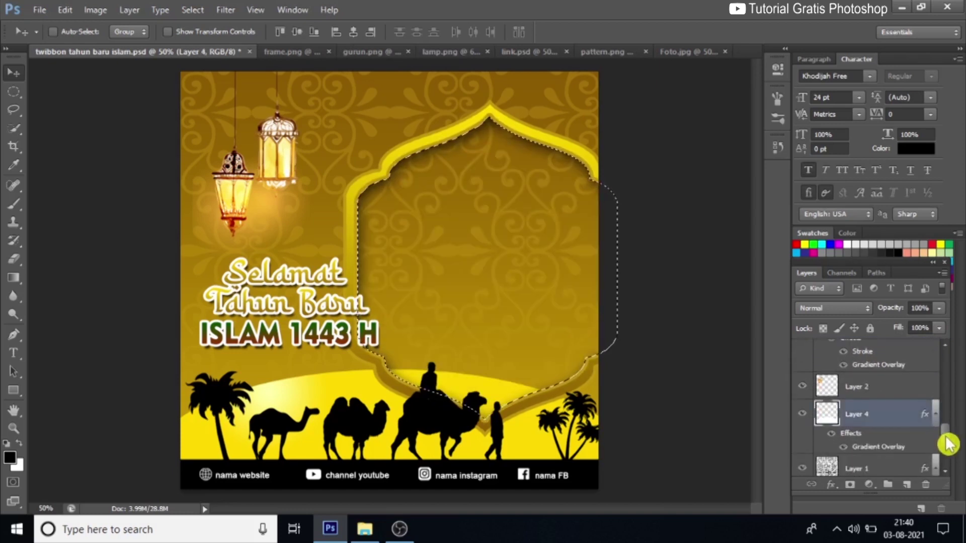
scroll(944, 445, "down", 1)
left_click(885, 426)
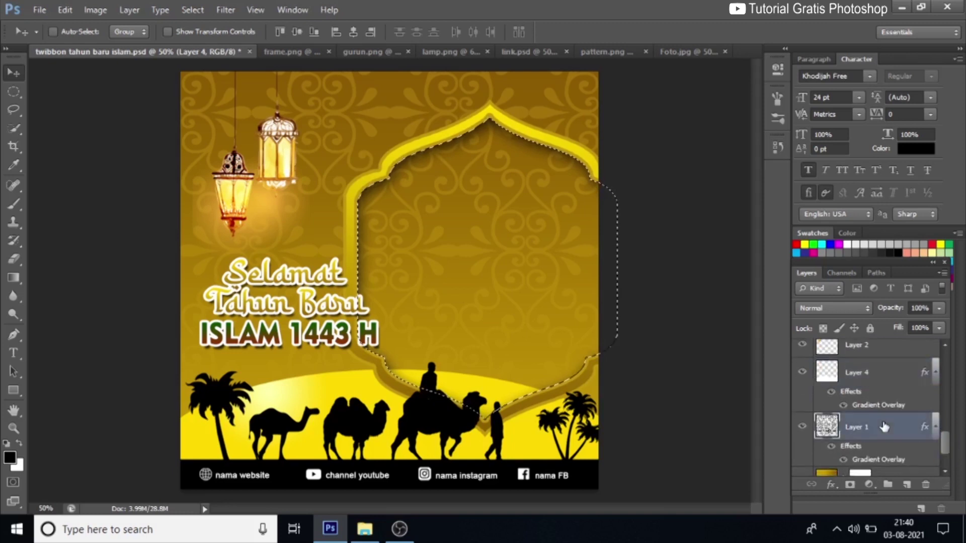
Step: Convert the locked Background into a regular layer named Layer 0
scroll(951, 453, "down", 2)
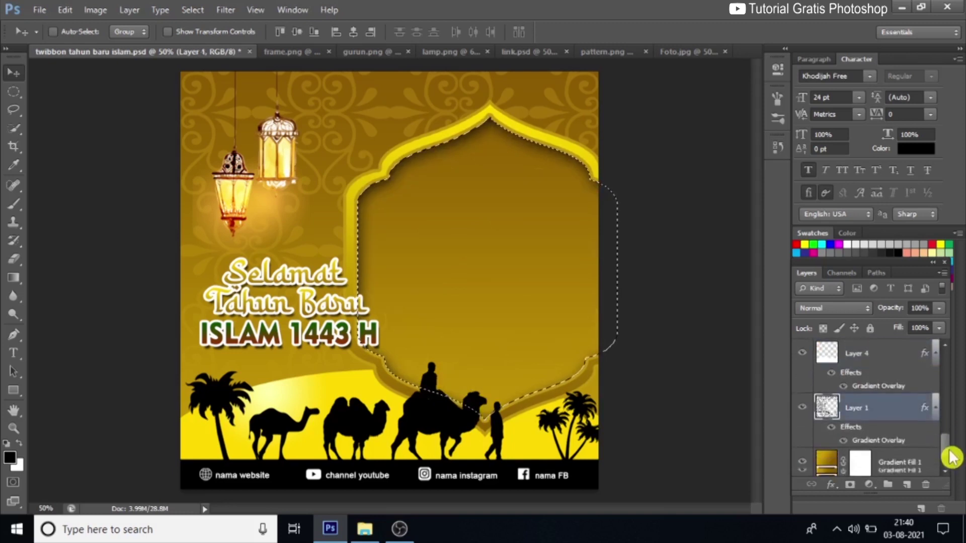
left_click(908, 441)
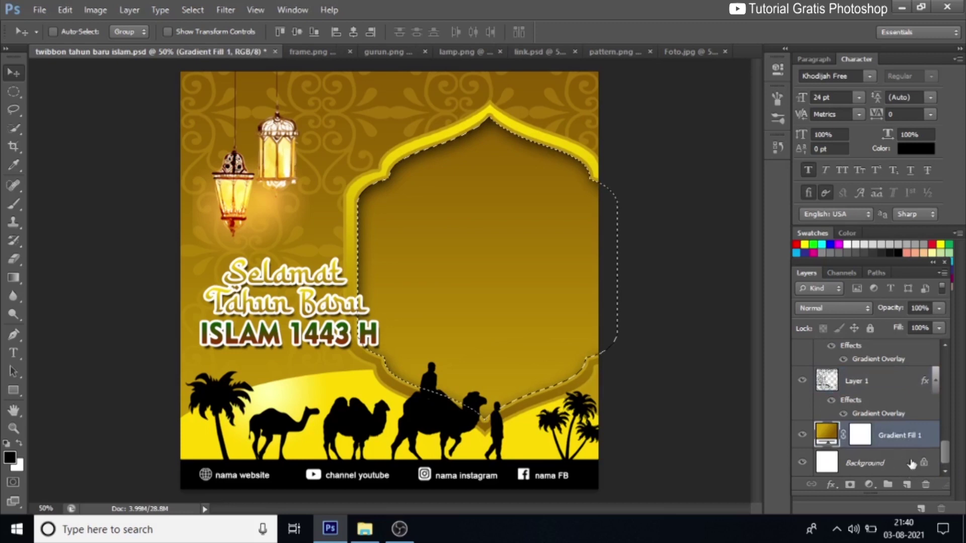
double_click(903, 463)
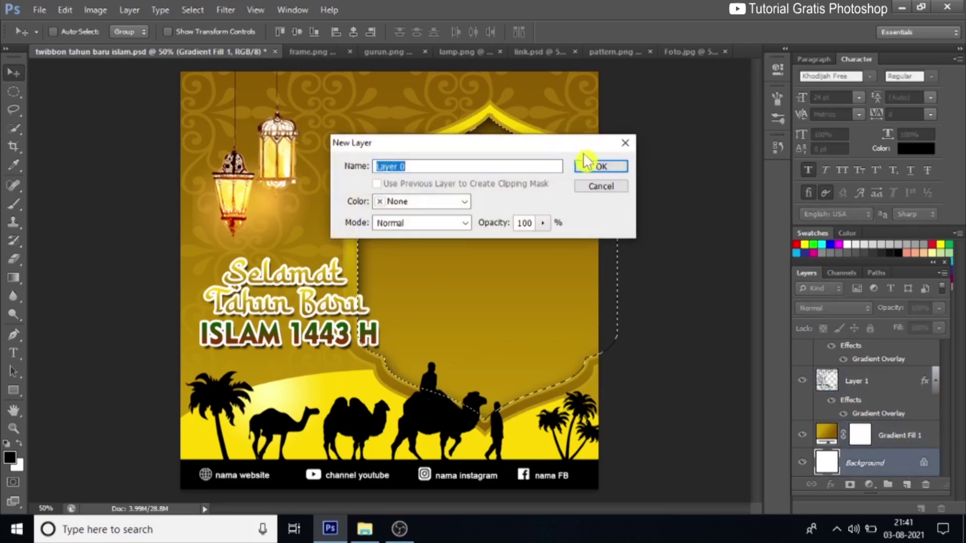
left_click(604, 166)
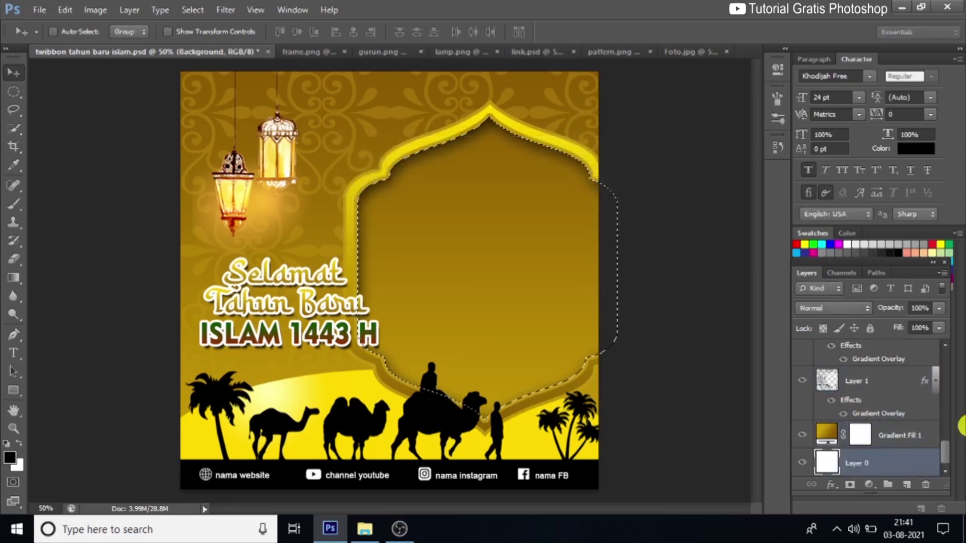
Step: Merge Gradient Fill 1 with Layer 0 and clear the frame-shaped selection area from the merged layer
left_click(889, 440, "shift")
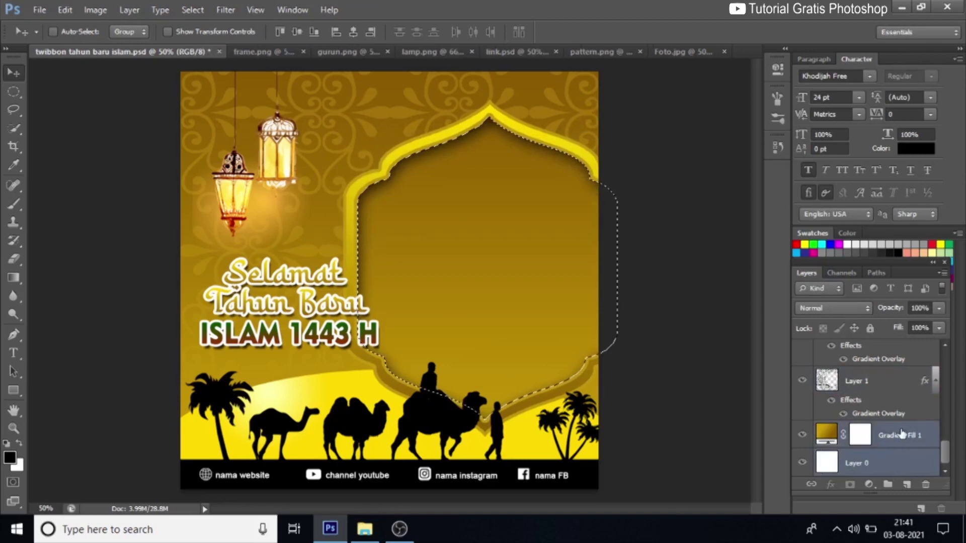
right_click(904, 438)
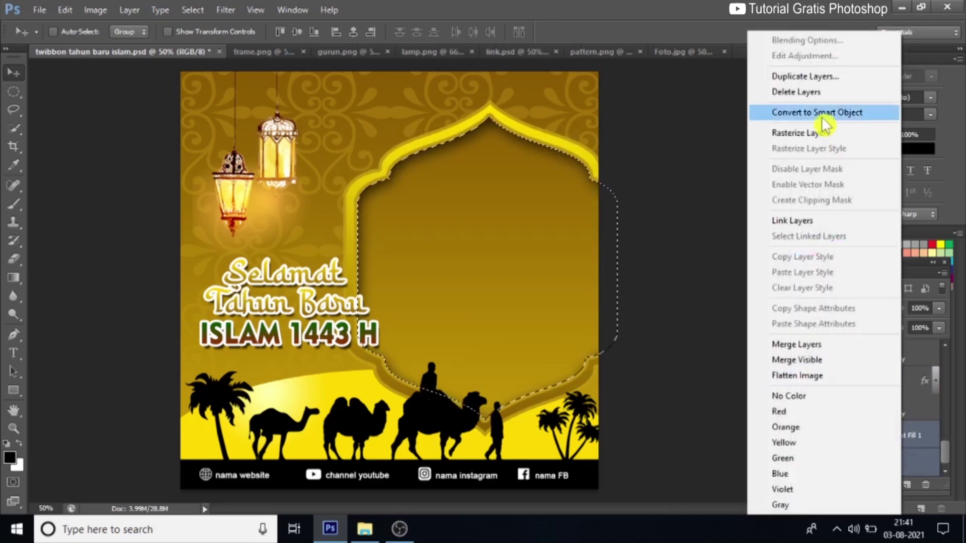
left_click(827, 347)
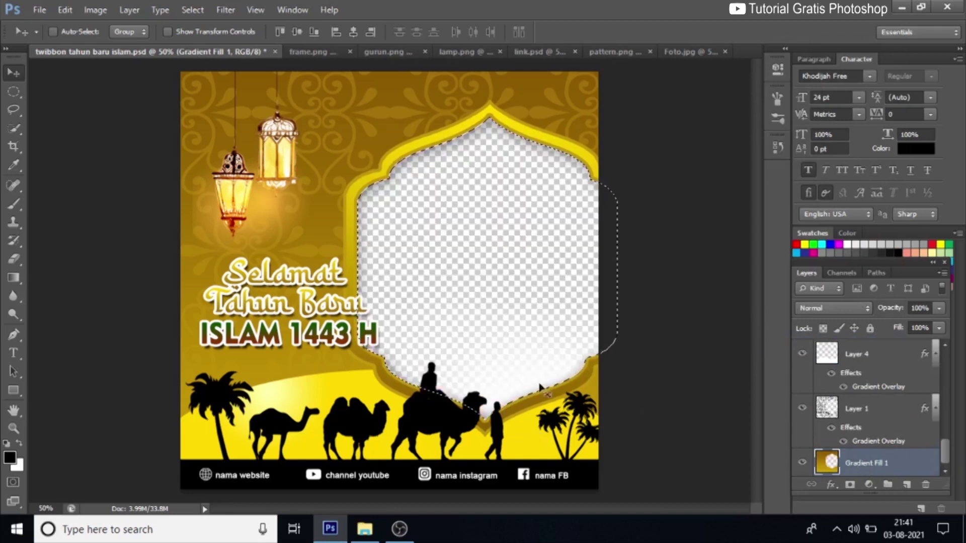
Step: Drop the frame selection, then select the white haze behind the camels on Layer 5 with the Magic Wand, delete it and deselect
left_click_drag(946, 455, 946, 339)
left_click(894, 377)
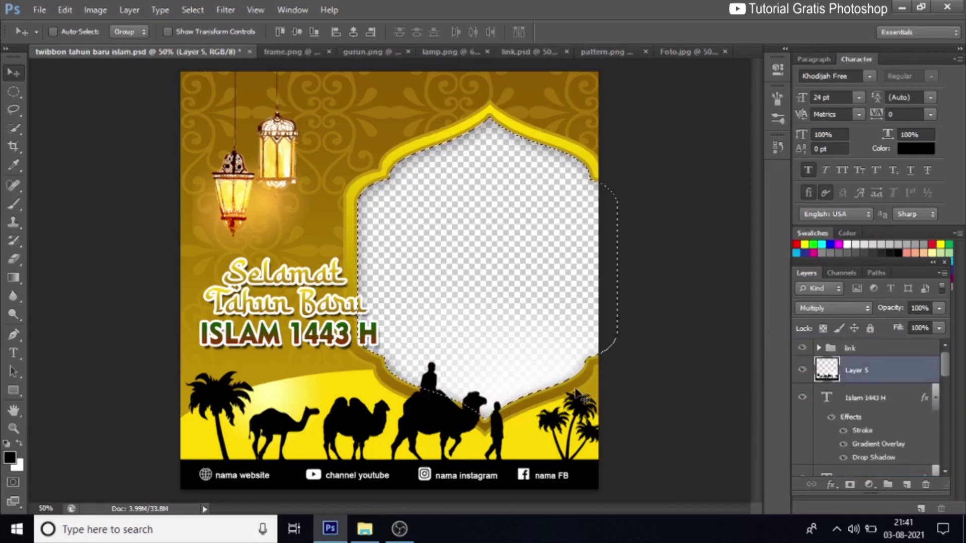
key("ctrl+d")
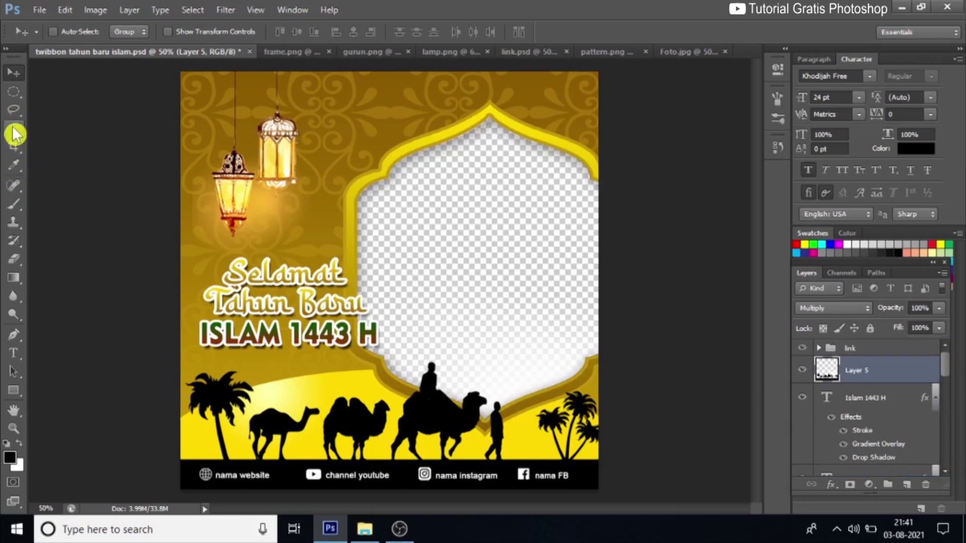
left_click(14, 130)
left_click(68, 140)
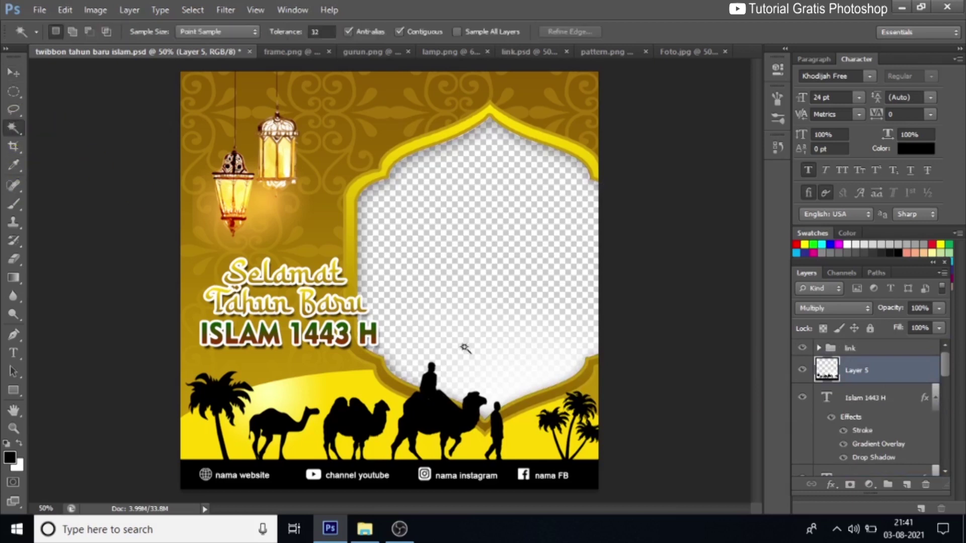
left_click(509, 376)
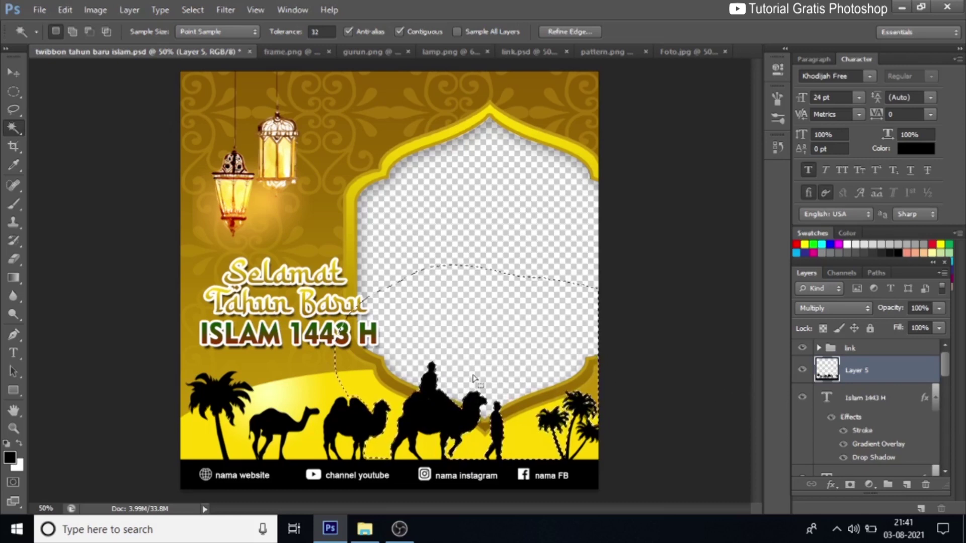
key("ctrl+d")
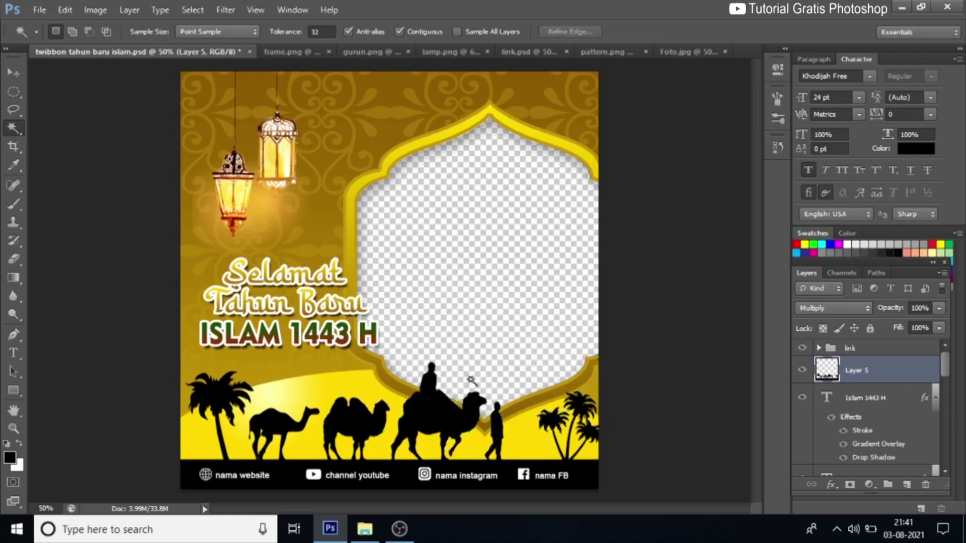
Step: Merge all visible layers and save a PNG copy named twibbon tahun baru islam.png with Smallest / Slow compression and no interlacing
left_click(943, 273)
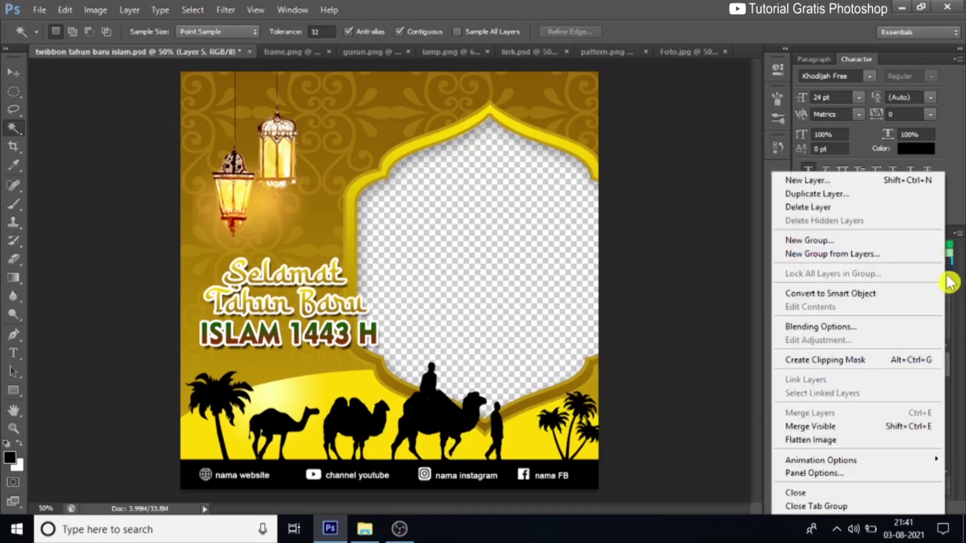
left_click(861, 427)
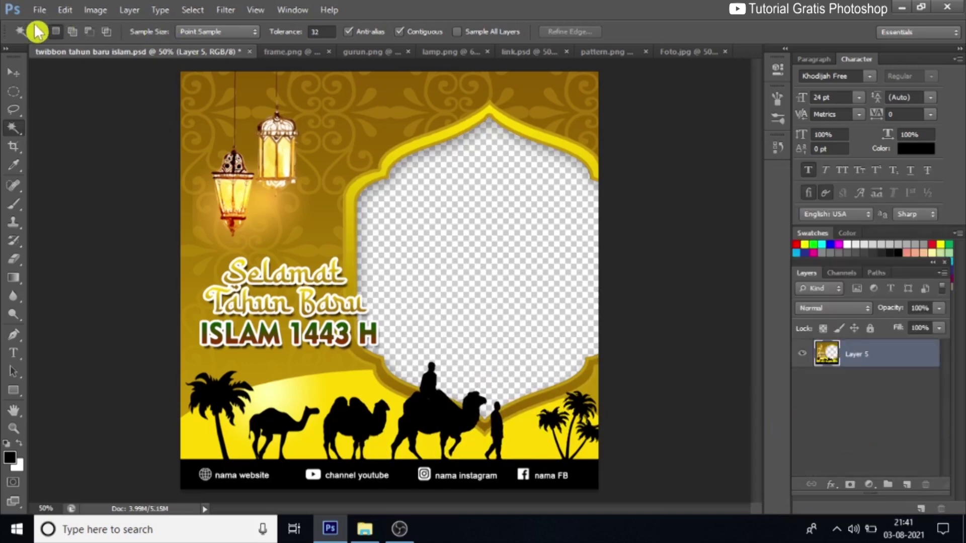
left_click(39, 9)
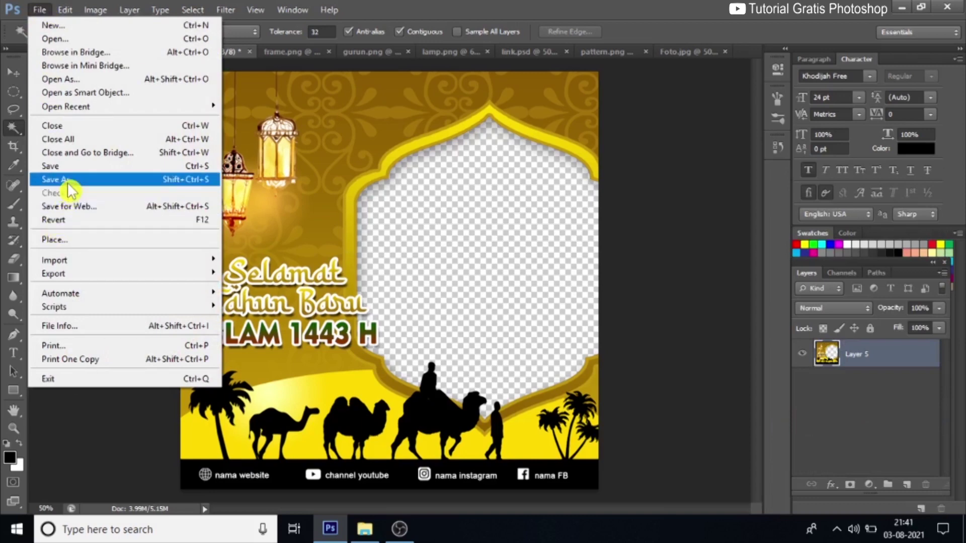
left_click(68, 182)
left_click(536, 302)
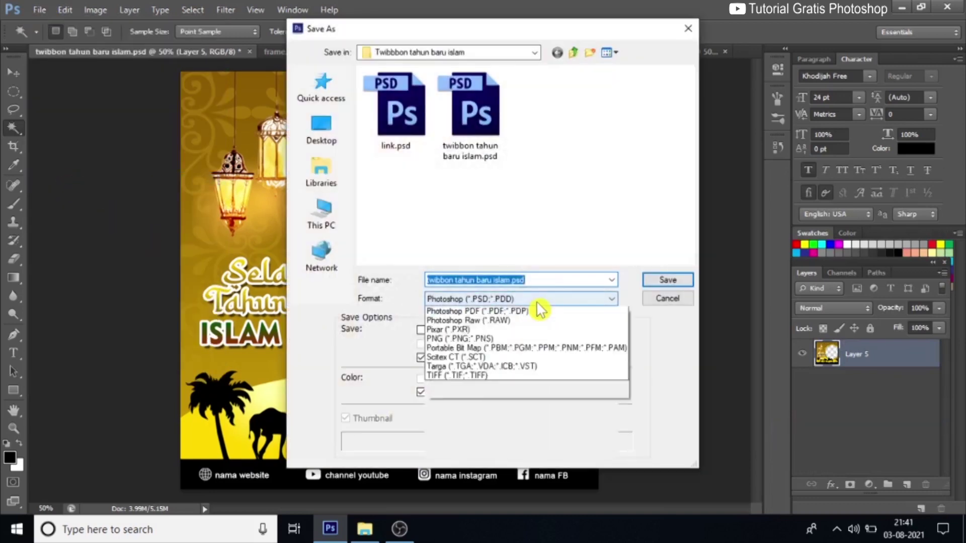
left_click(539, 456)
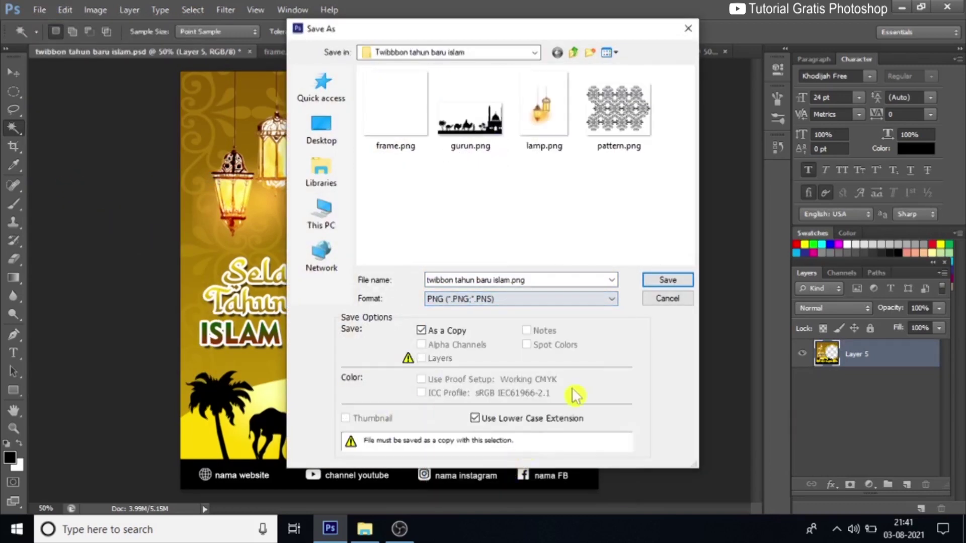
left_click(659, 281)
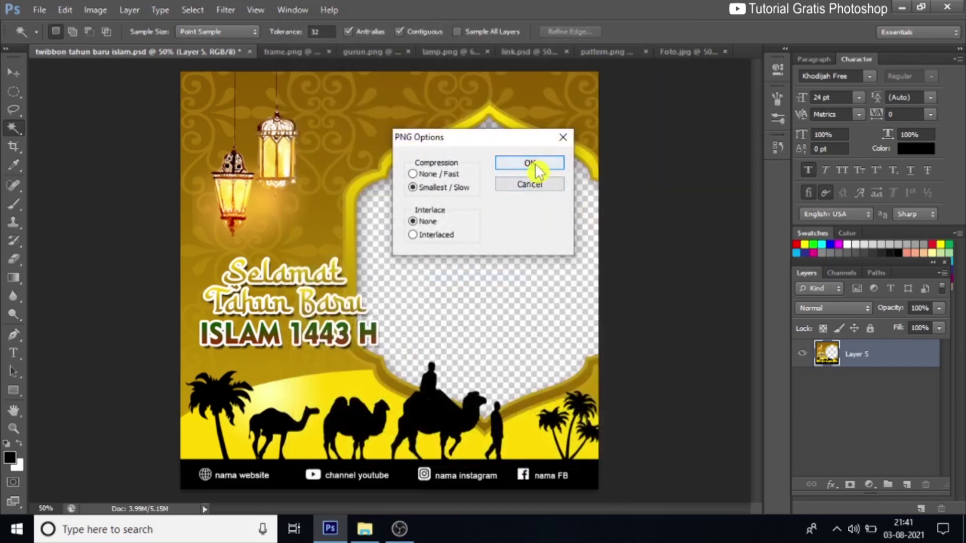
left_click(533, 164)
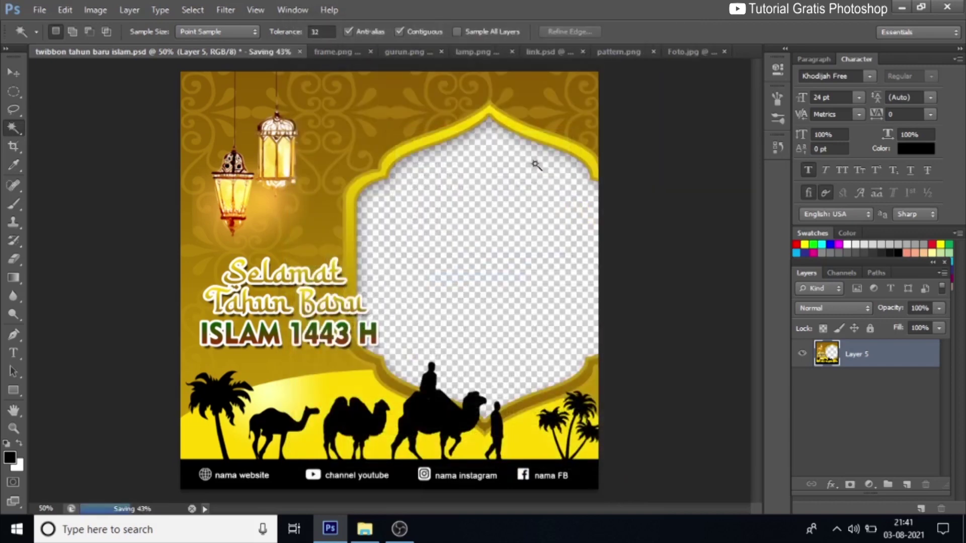